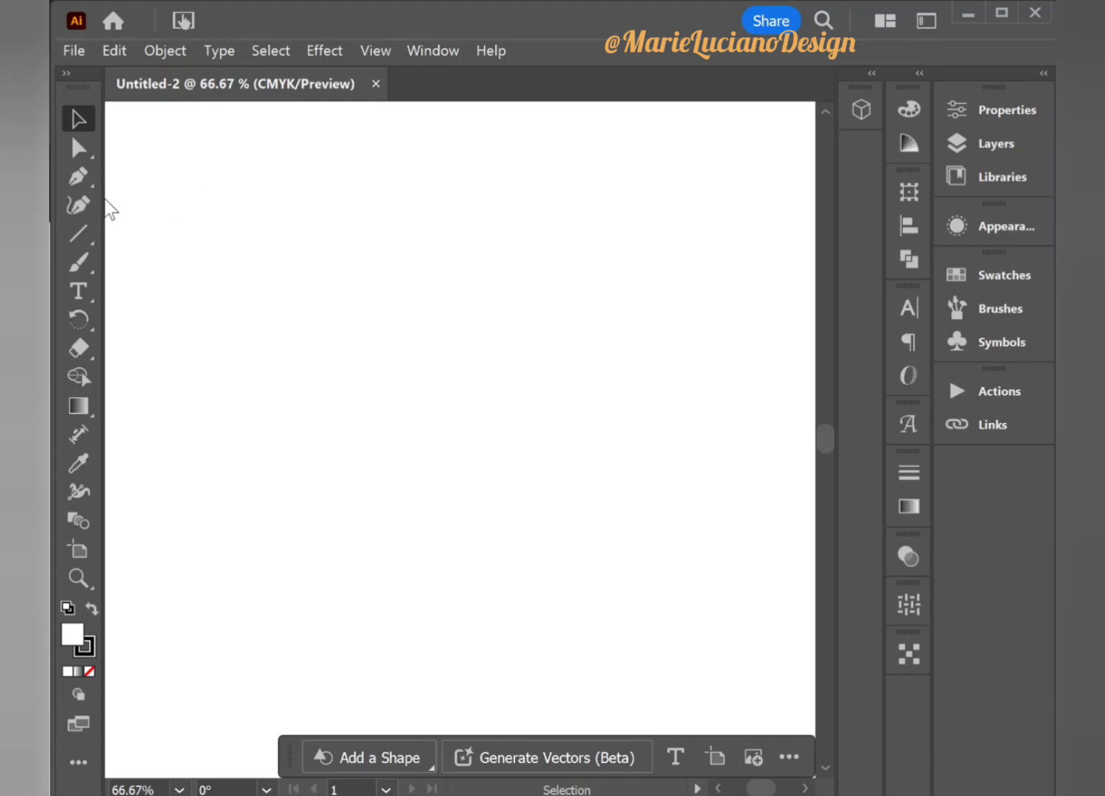
# Draw a horizontal straight line with the Pen tool and set its fill to None
pyautogui.click(80, 176)
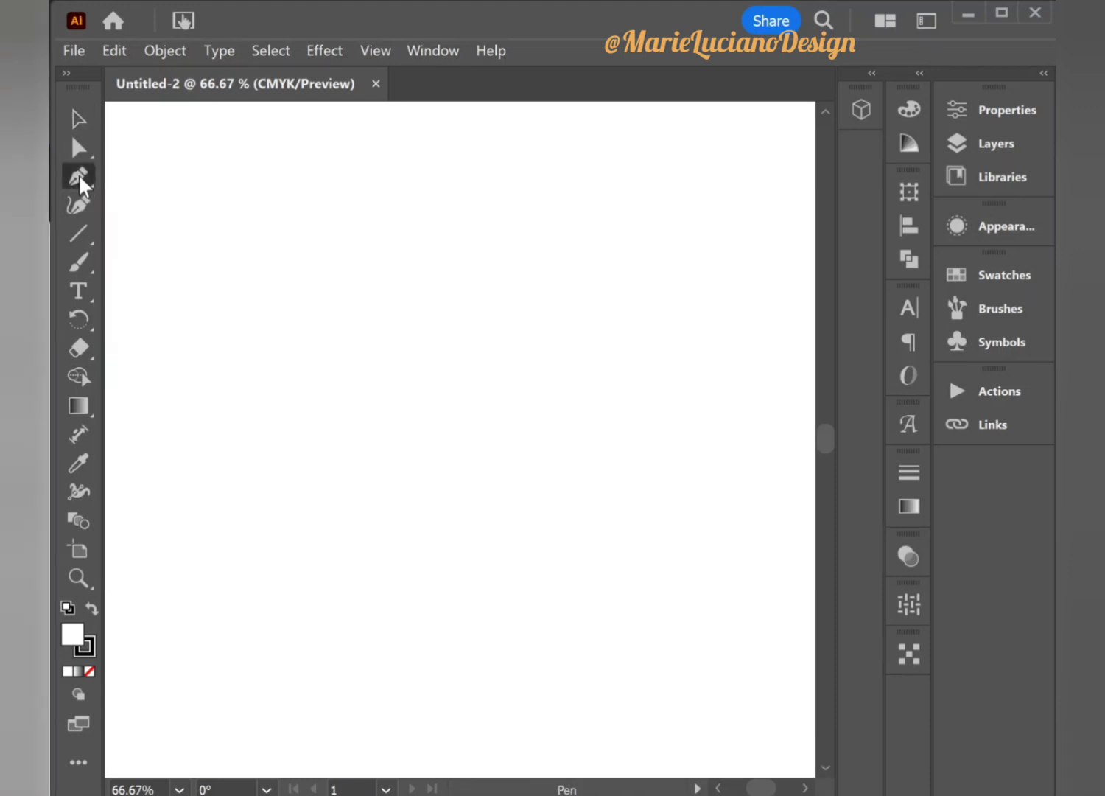
pyautogui.click(198, 271)
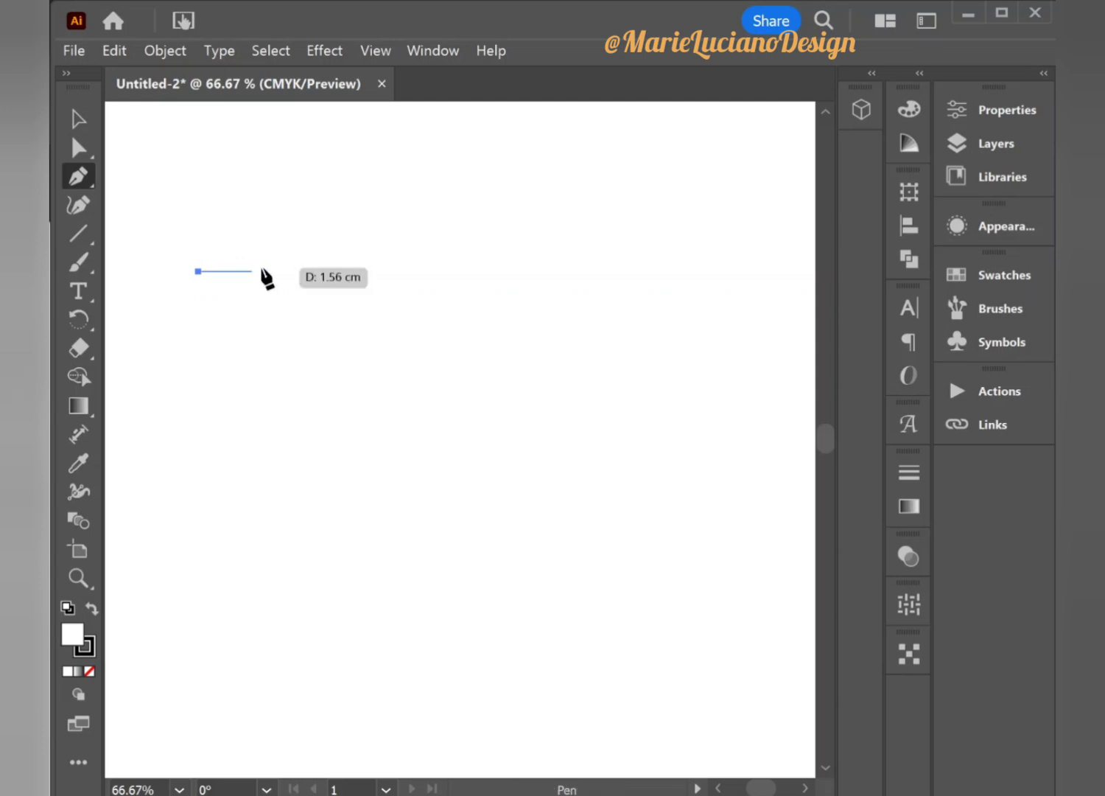
pyautogui.keyDown('shift'); pyautogui.click(703, 289); pyautogui.keyUp('shift')
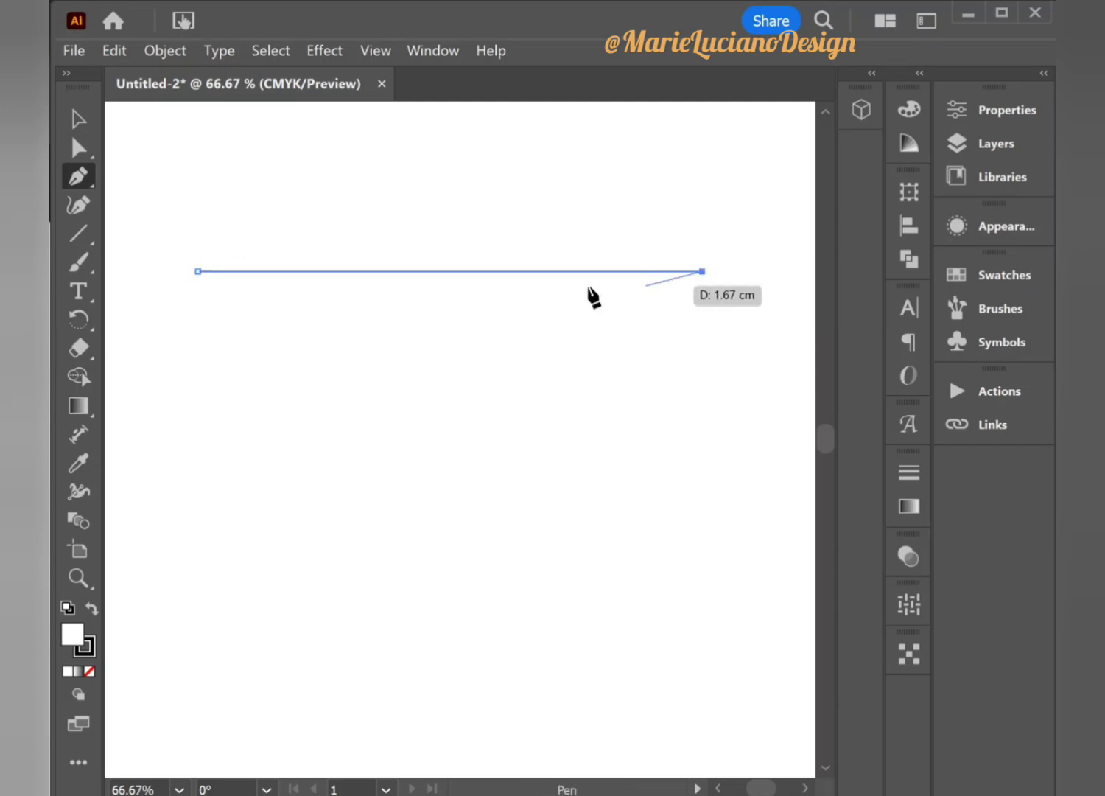
pyautogui.click(77, 118)
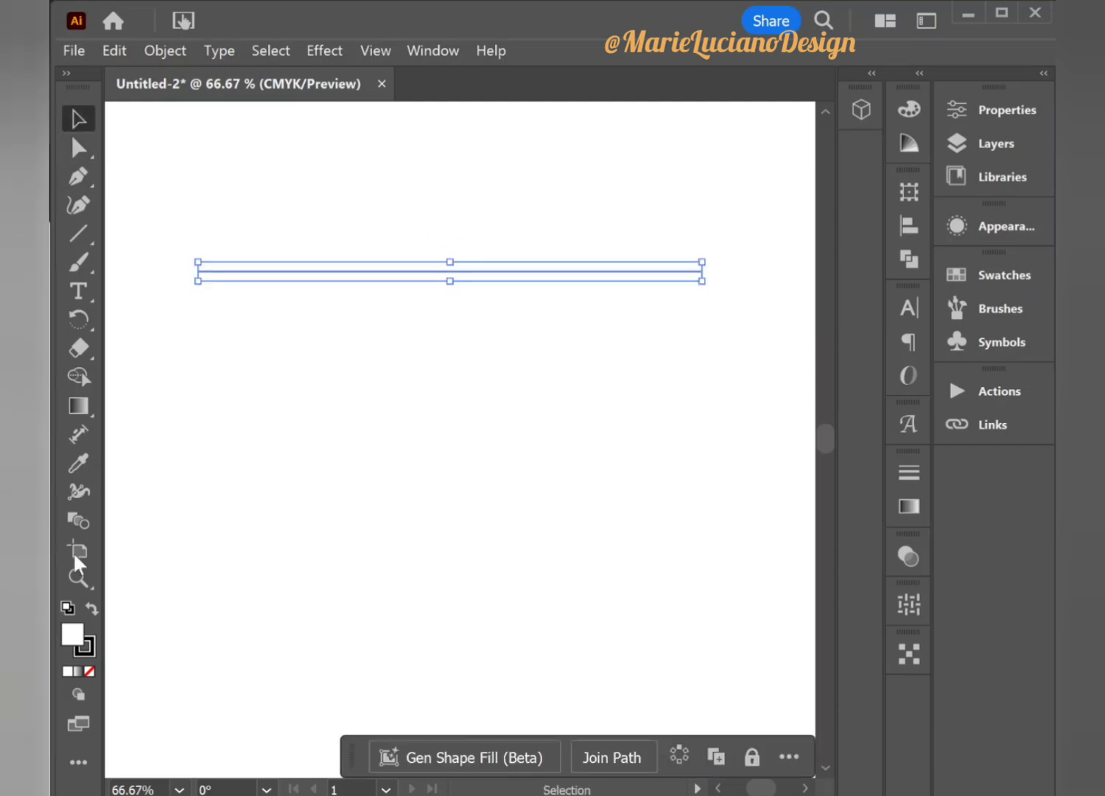
pyautogui.click(88, 672)
# Alt-drag a copy of the line below and repeat with Ctrl+D, then select the second line
pyautogui.click(368, 459)
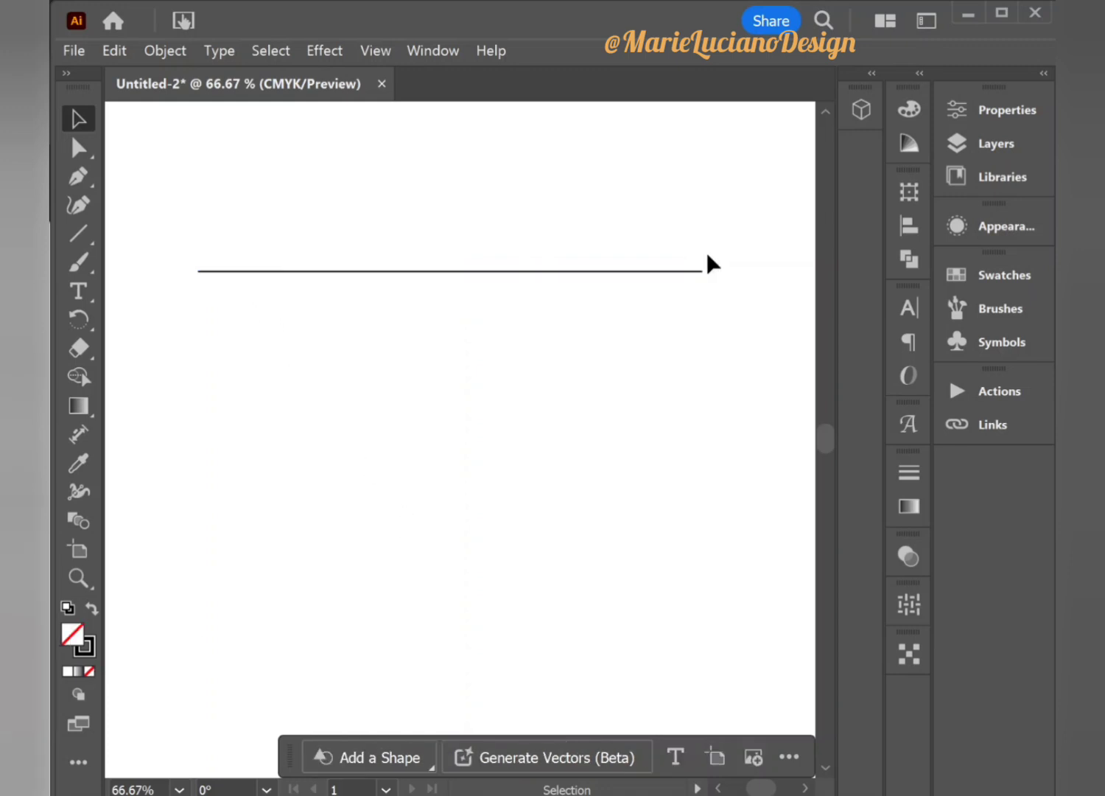
pyautogui.moveTo(429, 273); pyautogui.dragTo(426, 353)
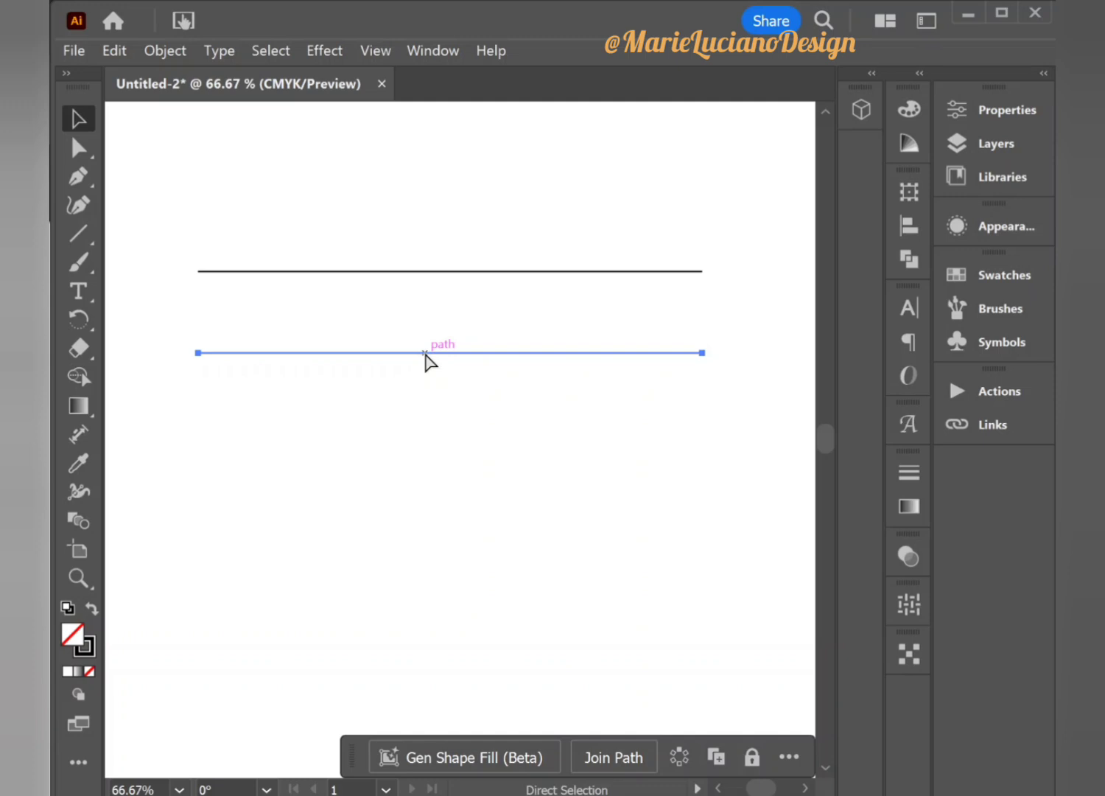
pyautogui.hotkey('ctrl', 'd')
pyautogui.hotkey('ctrl', 'd')
pyautogui.click(451, 290)
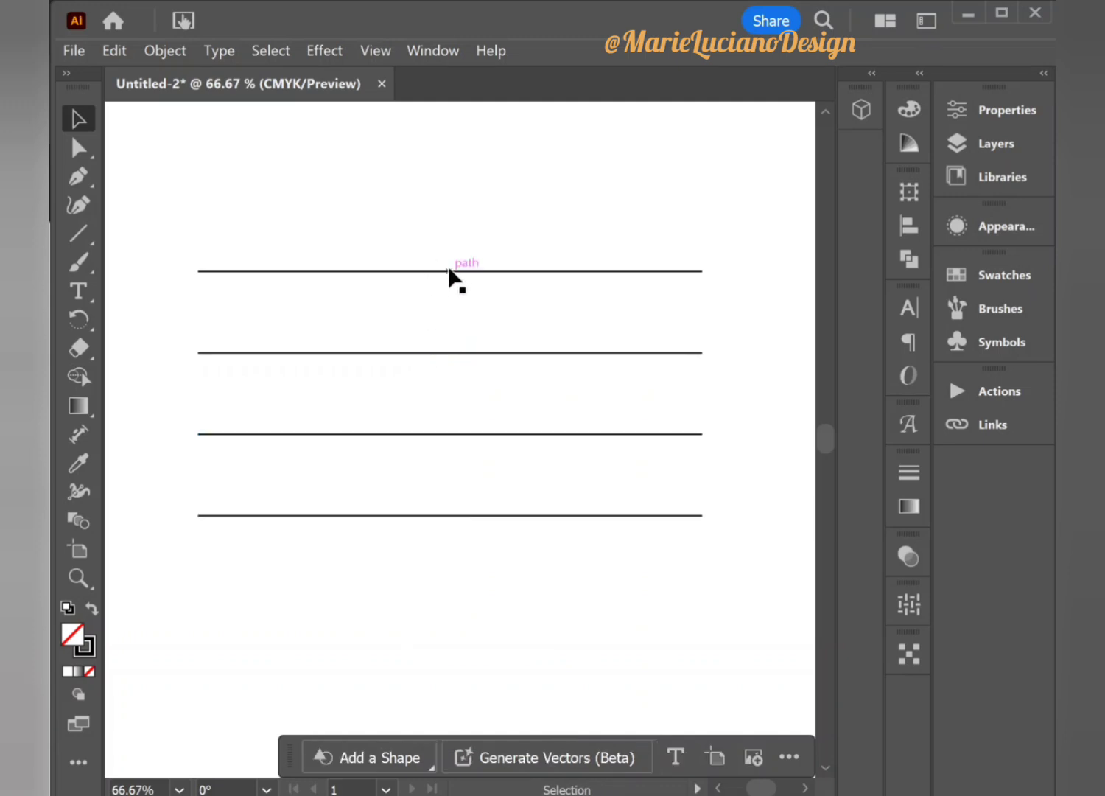
pyautogui.click(426, 353)
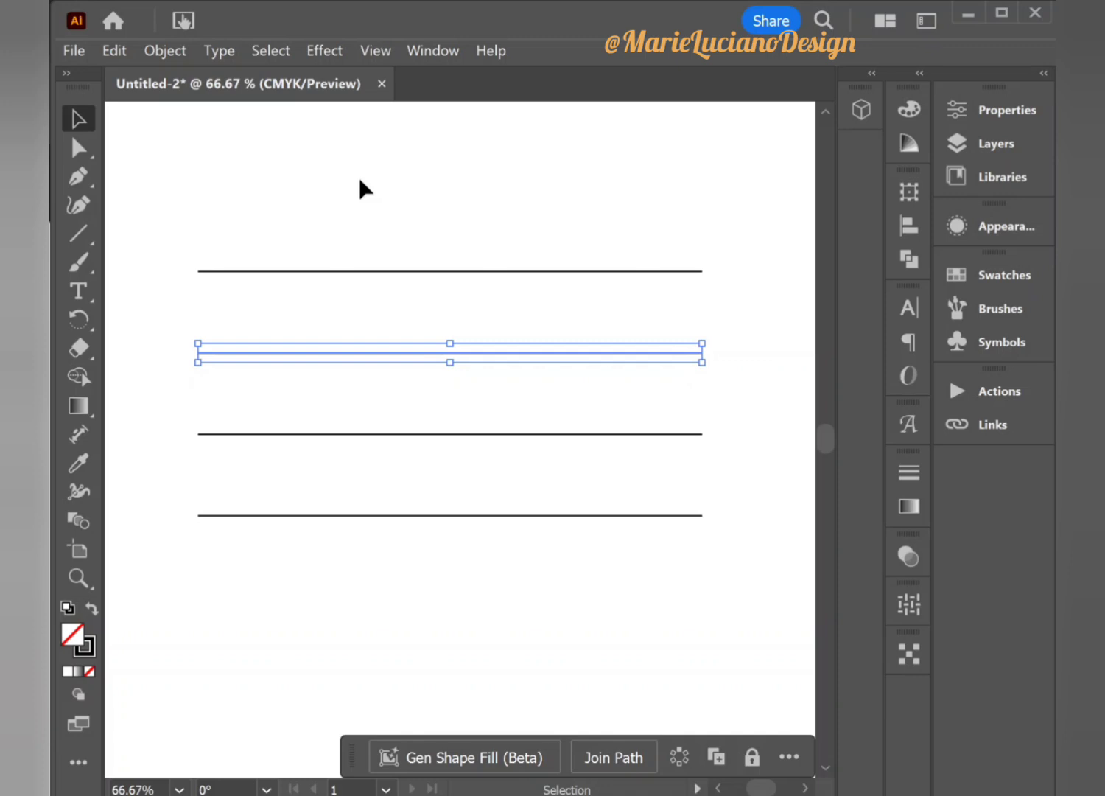
# Apply a Distort & Transform Zig Zag effect to the second line and preview it at 0.35 cm, 4 ridges, corner points
pyautogui.click(324, 50)
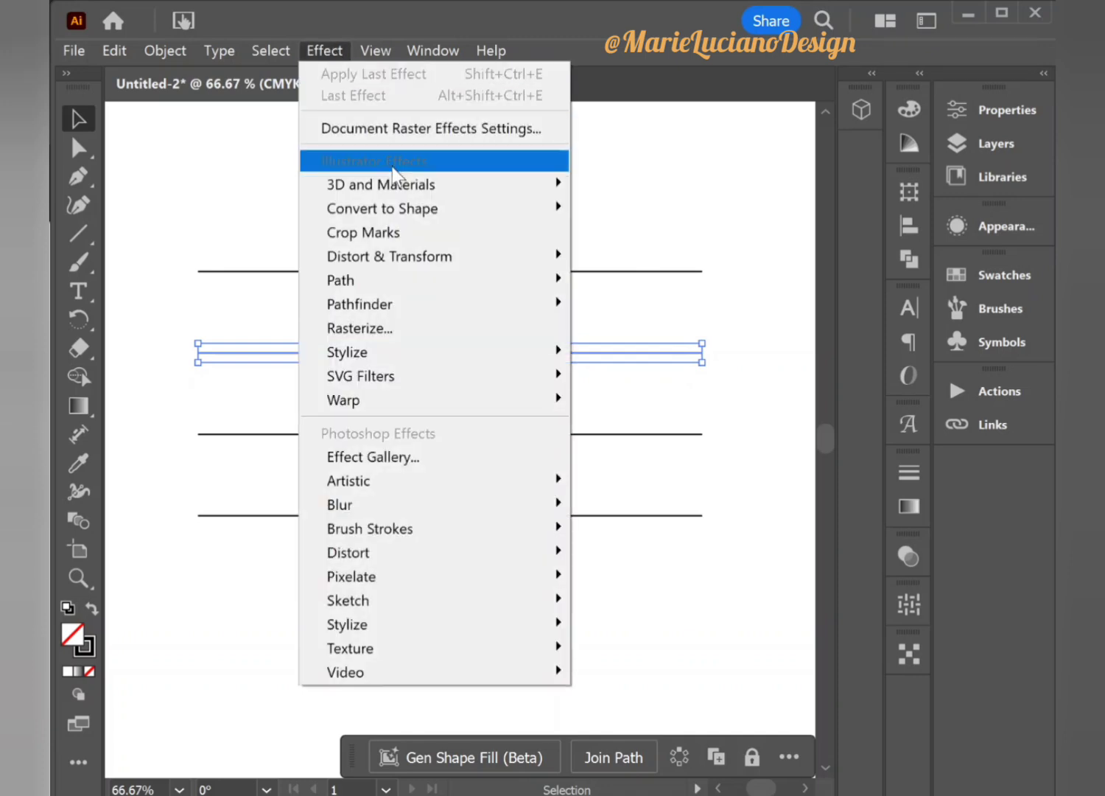
pyautogui.moveTo(434, 262)
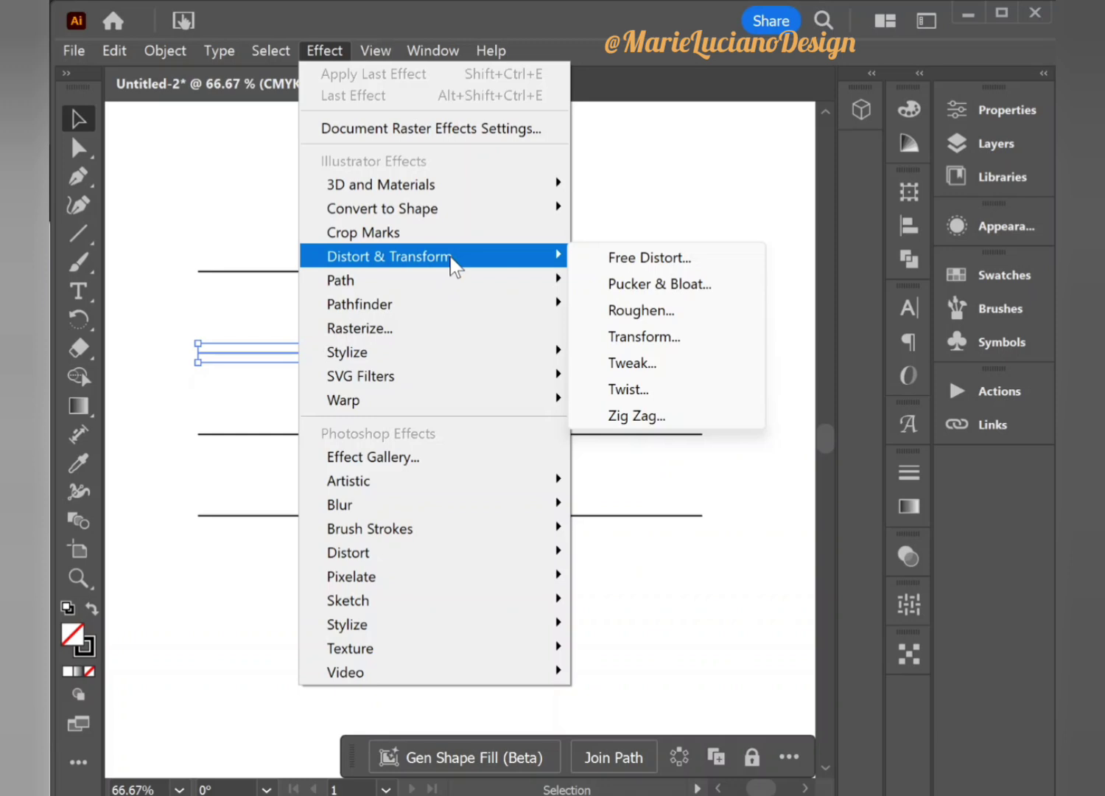
pyautogui.click(646, 423)
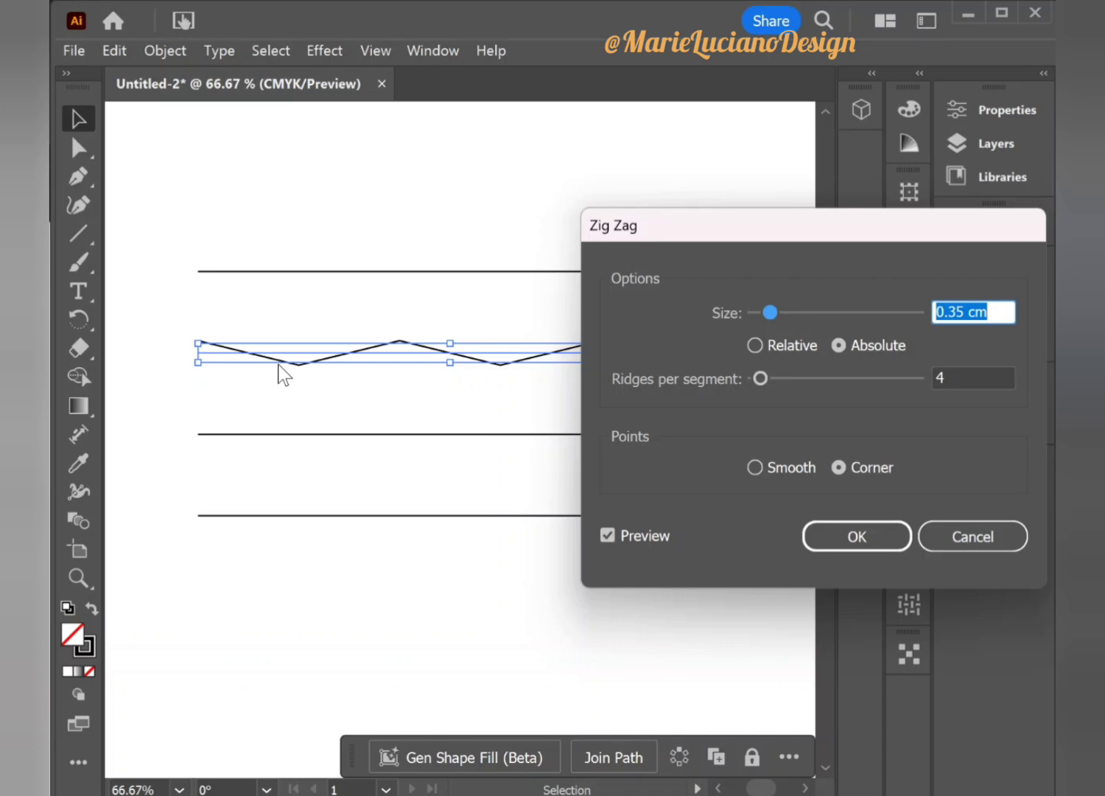
pyautogui.click(612, 534)
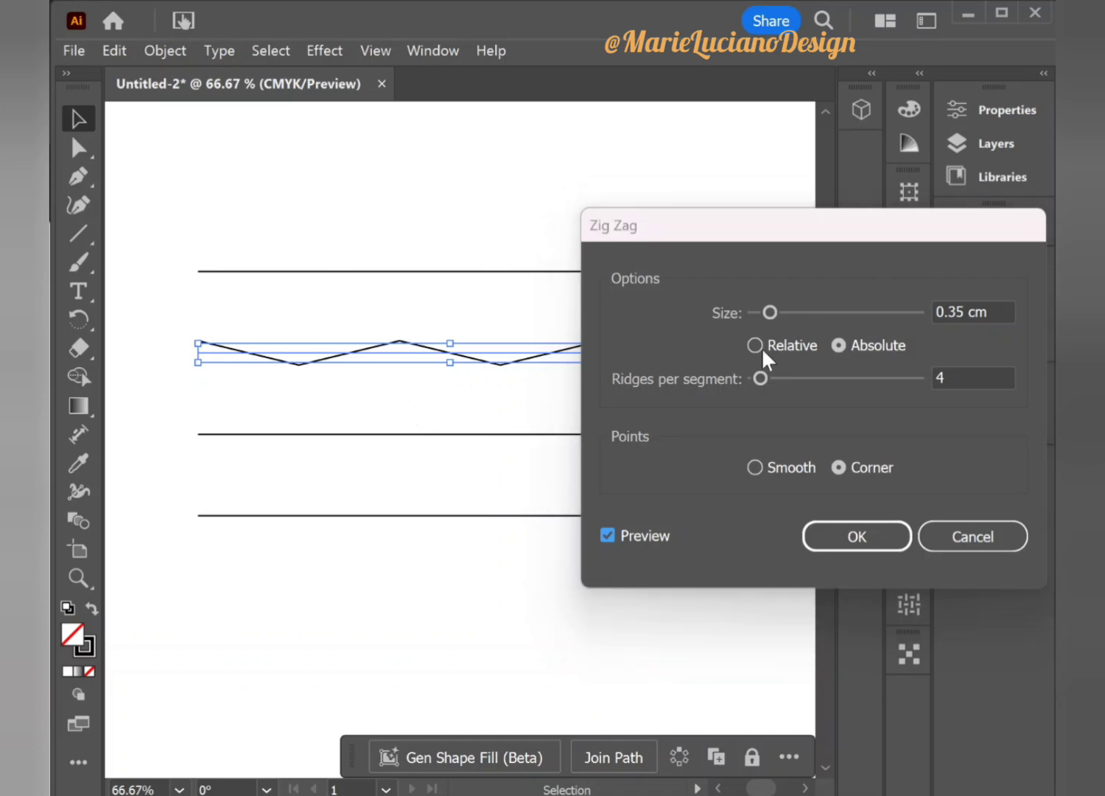
# Drag the zigzag size larger, compare Relative and Absolute, and settle on 0.85 cm Absolute
pyautogui.click(772, 314)
pyautogui.moveTo(775, 314); pyautogui.dragTo(818, 313)
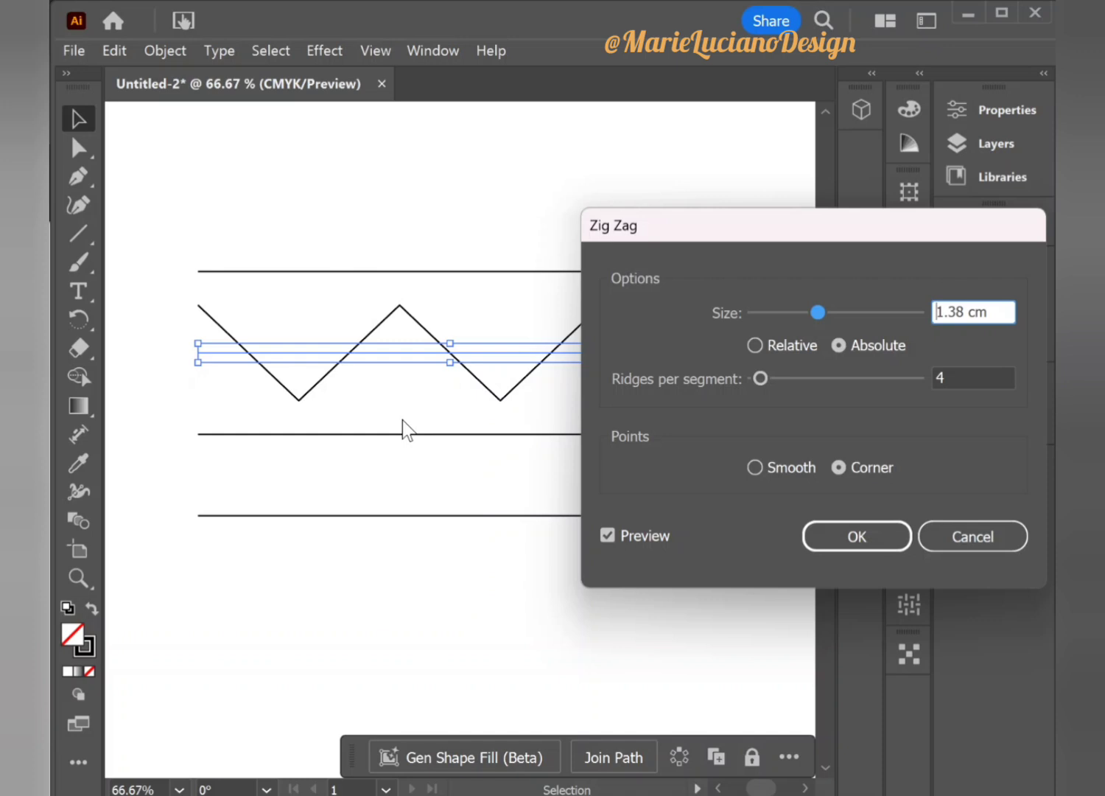
pyautogui.moveTo(819, 313); pyautogui.dragTo(788, 314)
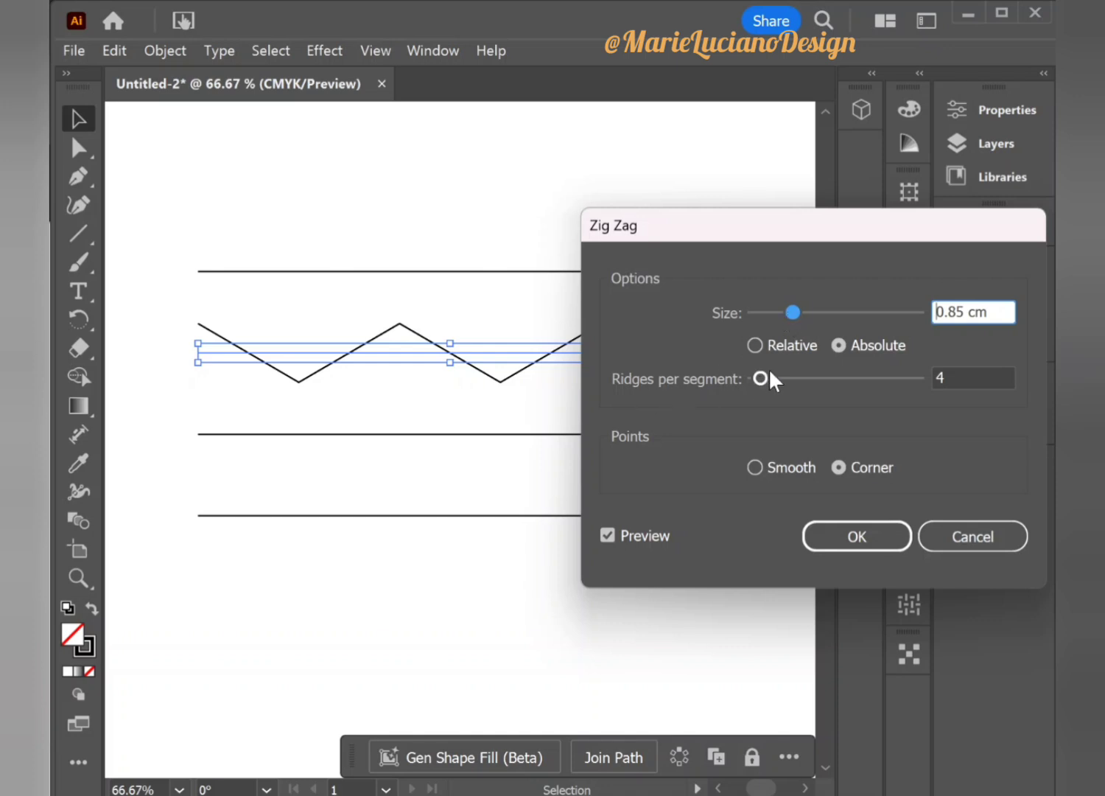
pyautogui.click(756, 345)
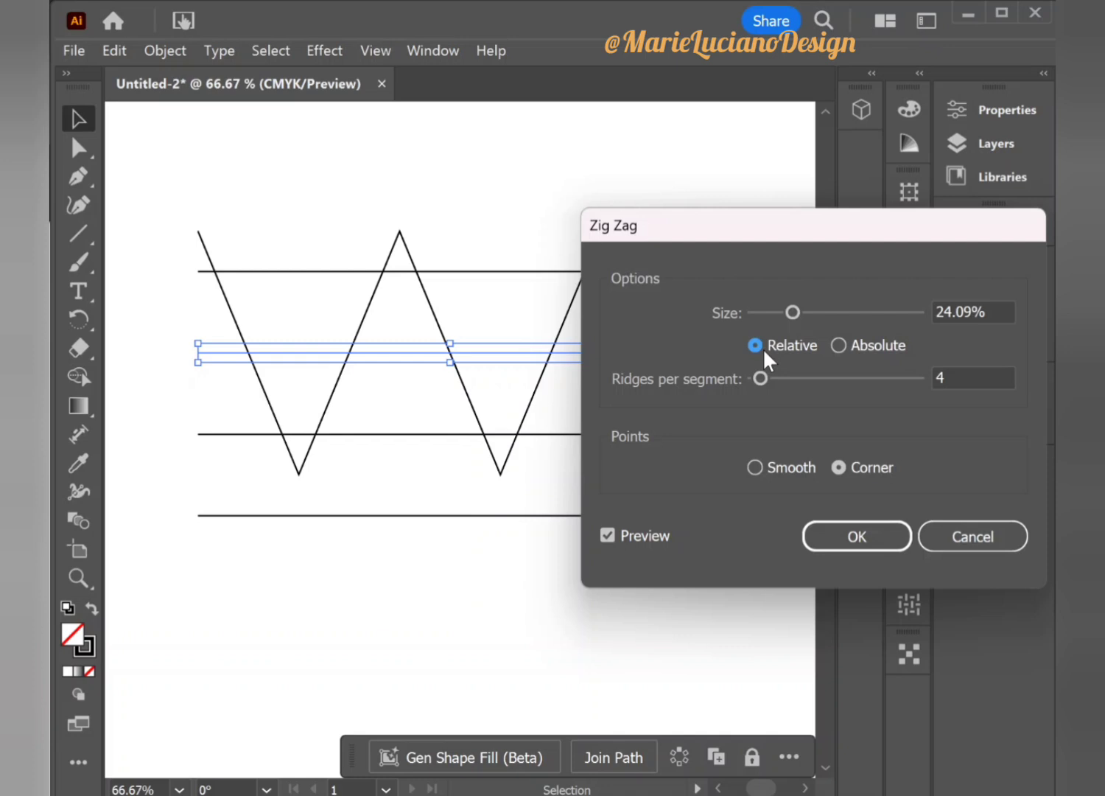
pyautogui.click(839, 343)
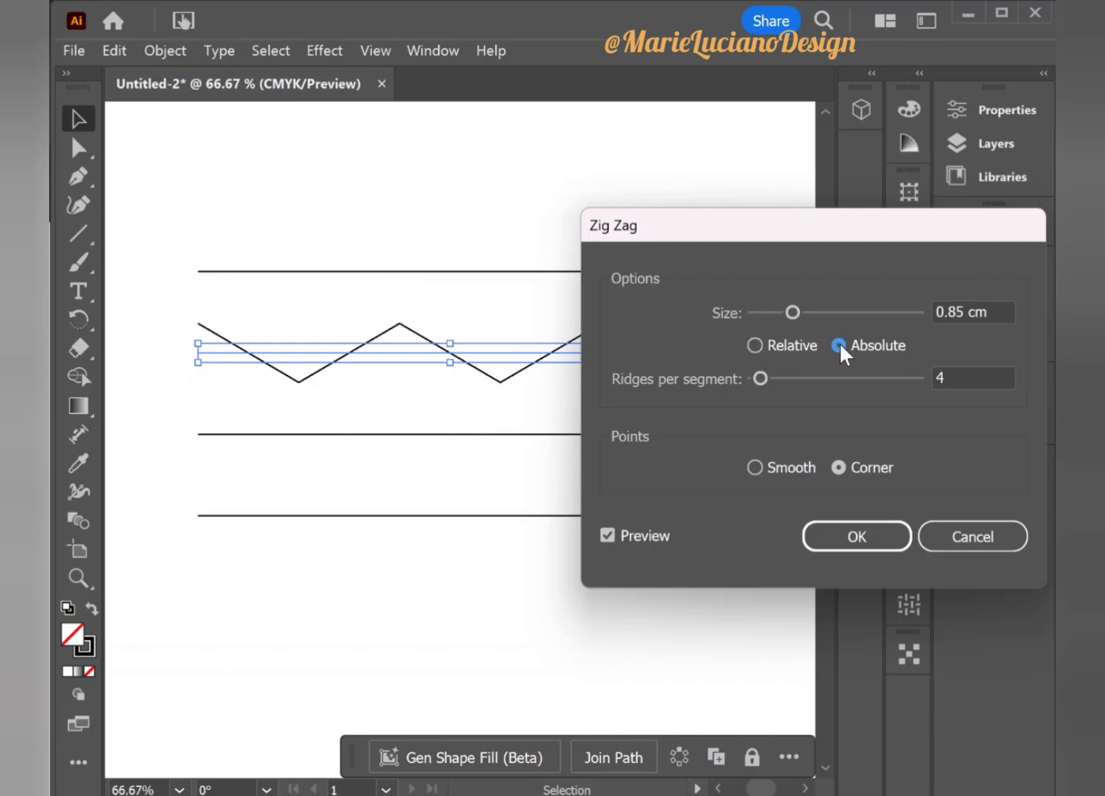
pyautogui.click(967, 312)
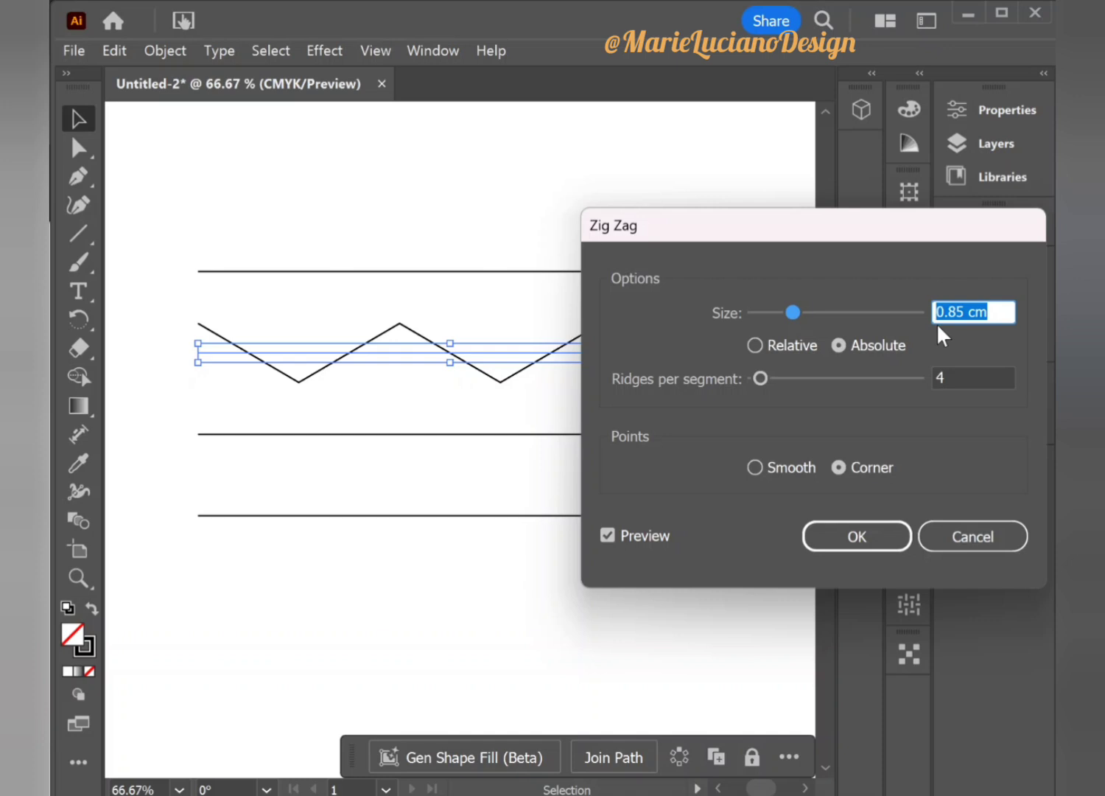
pyautogui.click(756, 345)
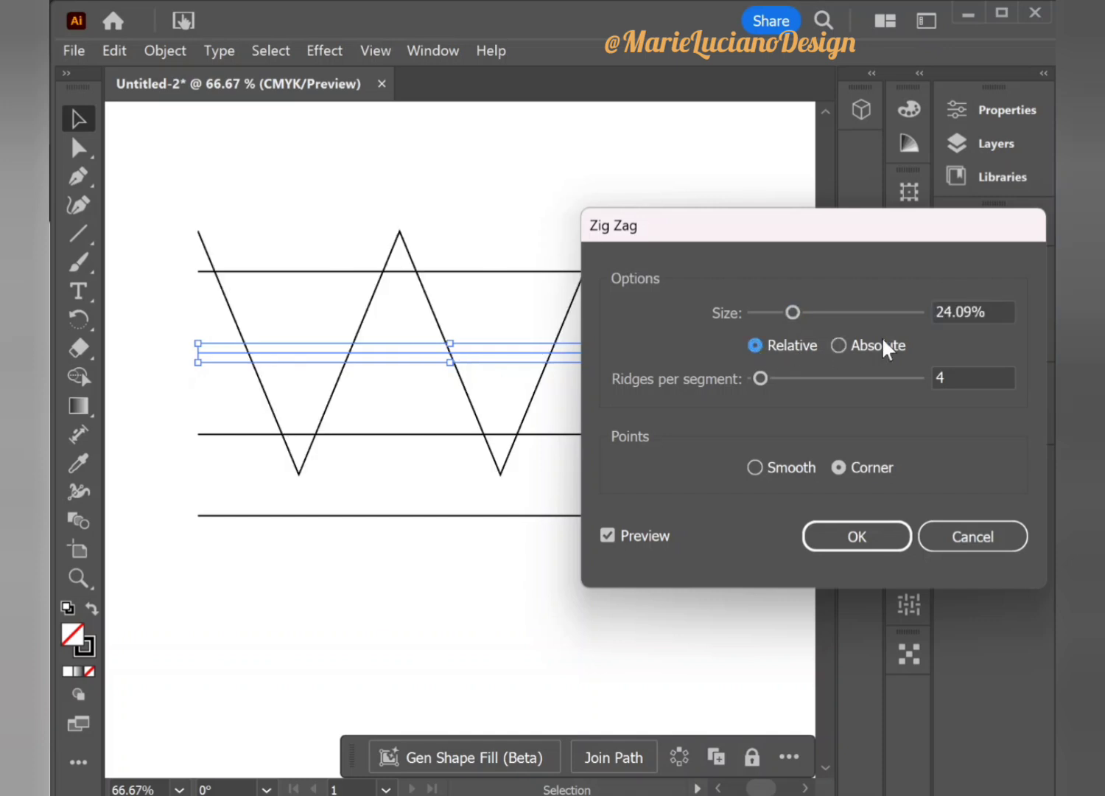
pyautogui.click(992, 313)
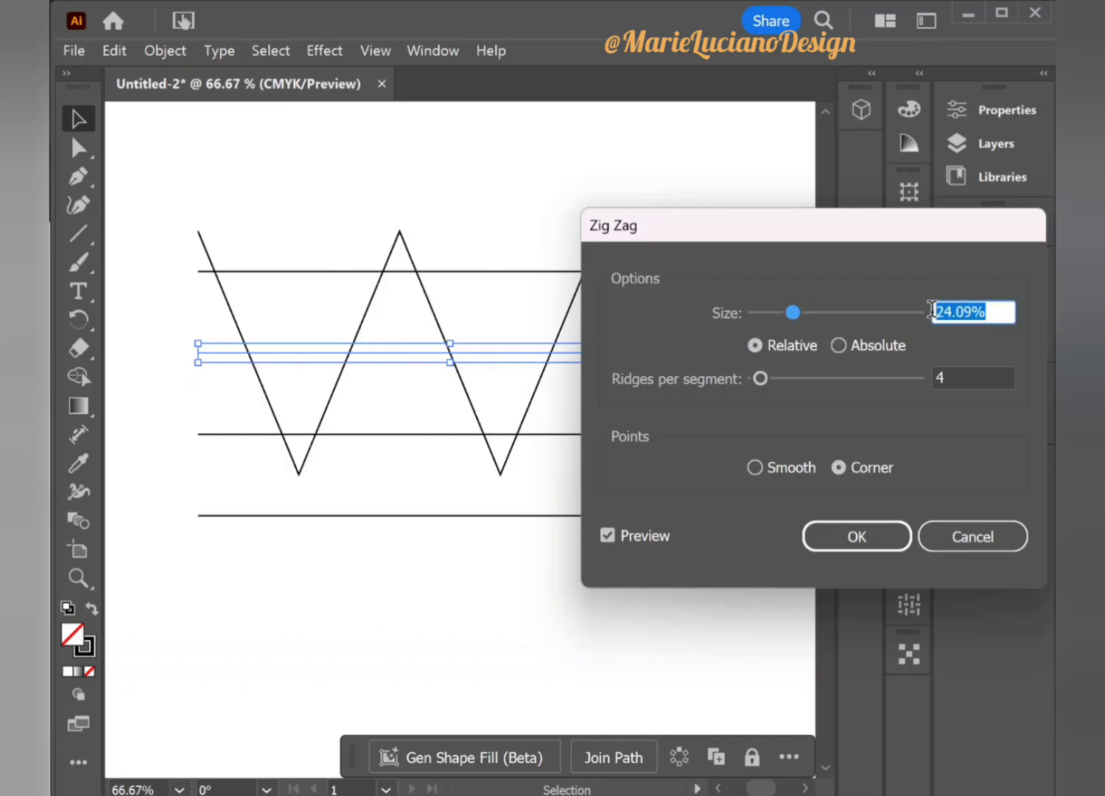
pyautogui.click(838, 346)
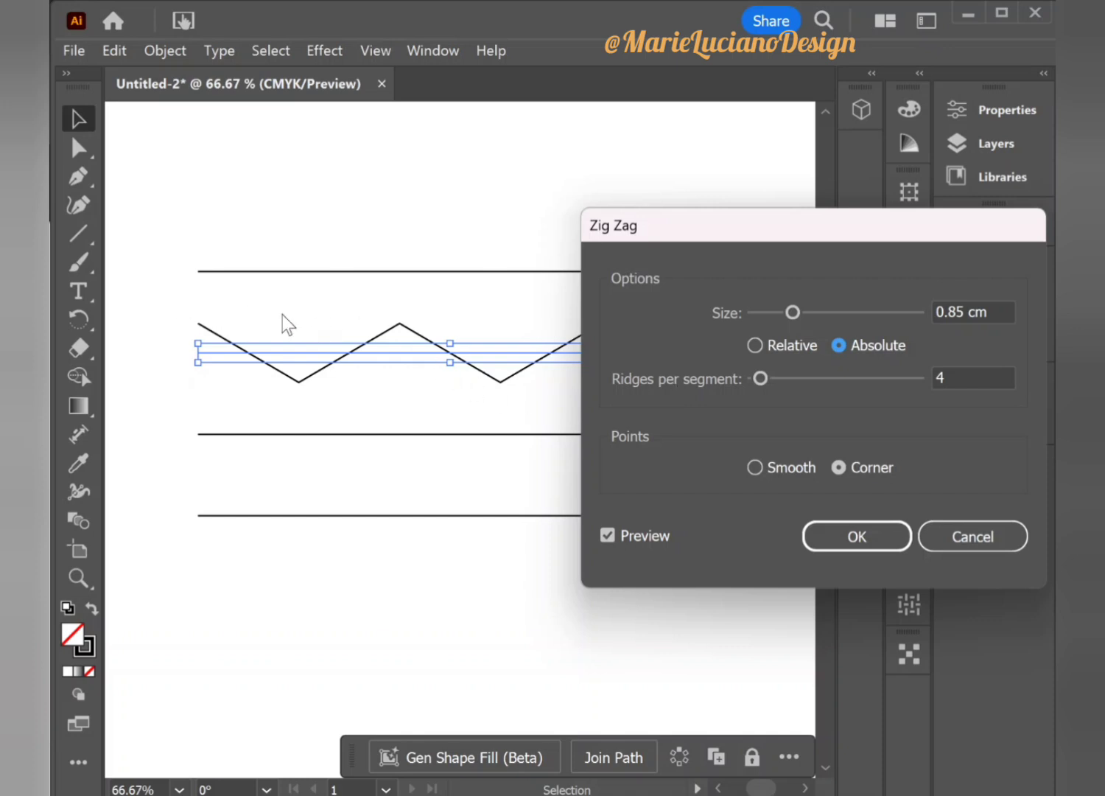
# Set the zigzag to 13 ridges per segment with corner points at 0.85 cm and apply it
pyautogui.moveTo(737, 253); pyautogui.dragTo(891, 161)
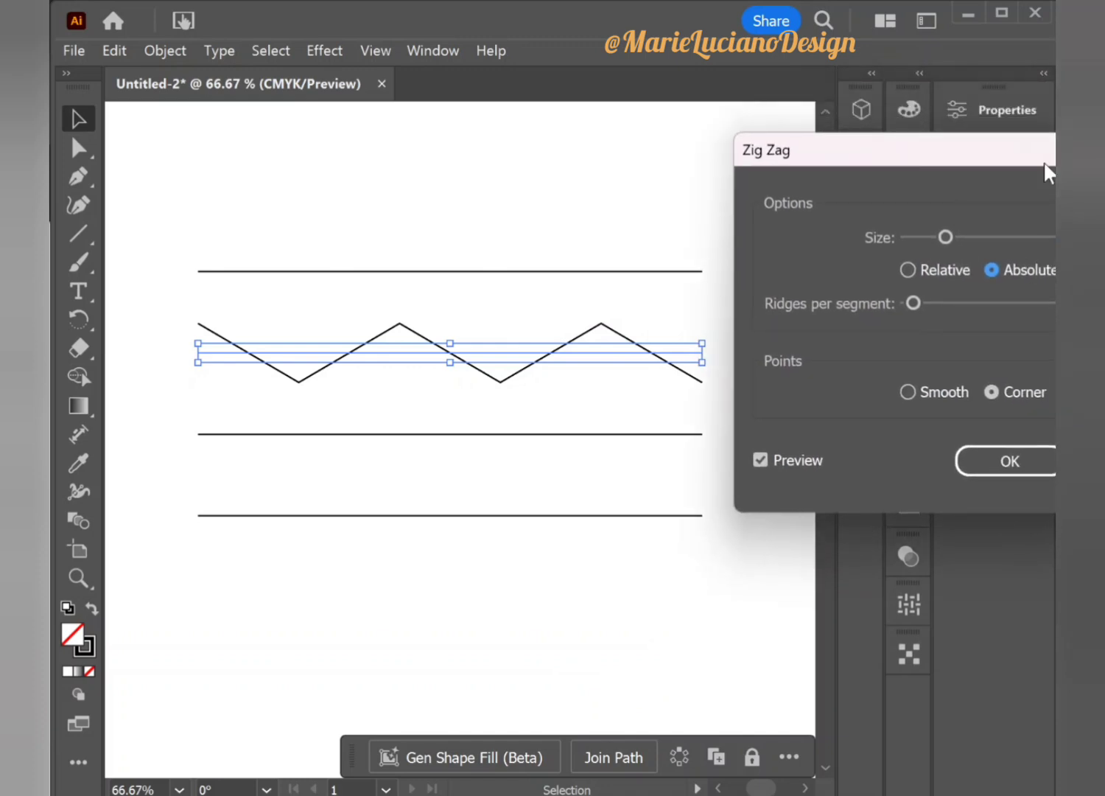
pyautogui.moveTo(1045, 163); pyautogui.dragTo(953, 110)
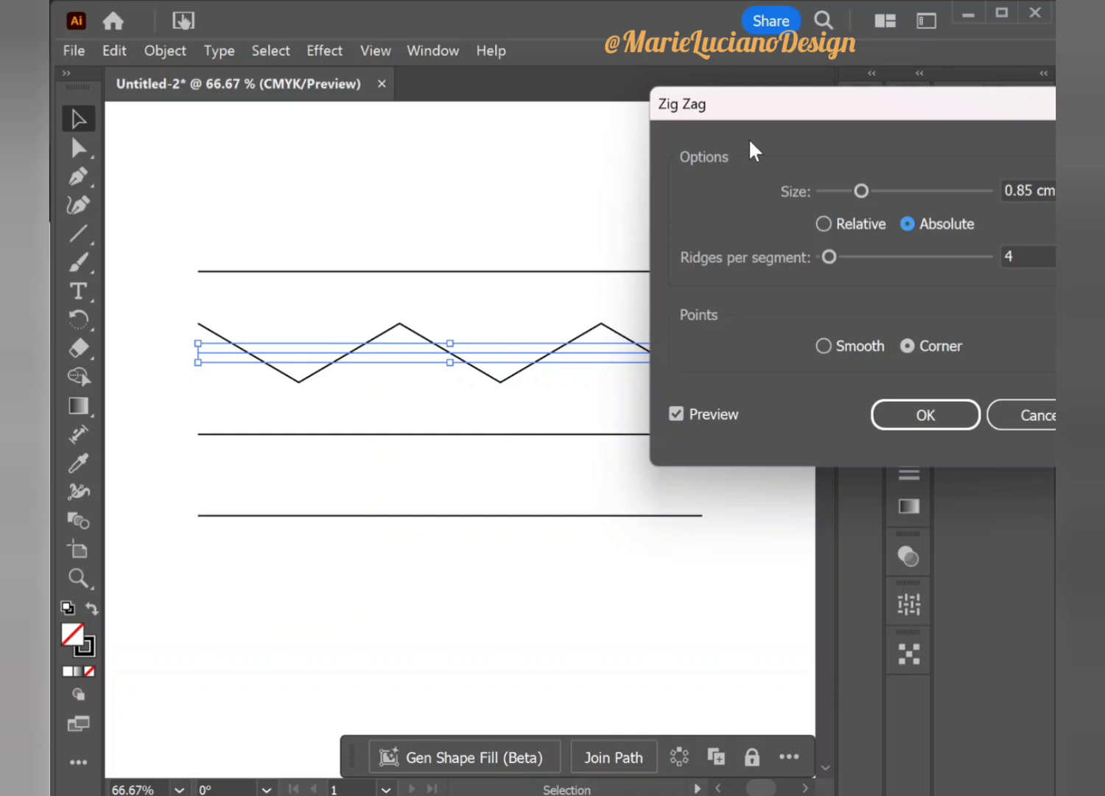
pyautogui.moveTo(747, 110); pyautogui.dragTo(830, 233)
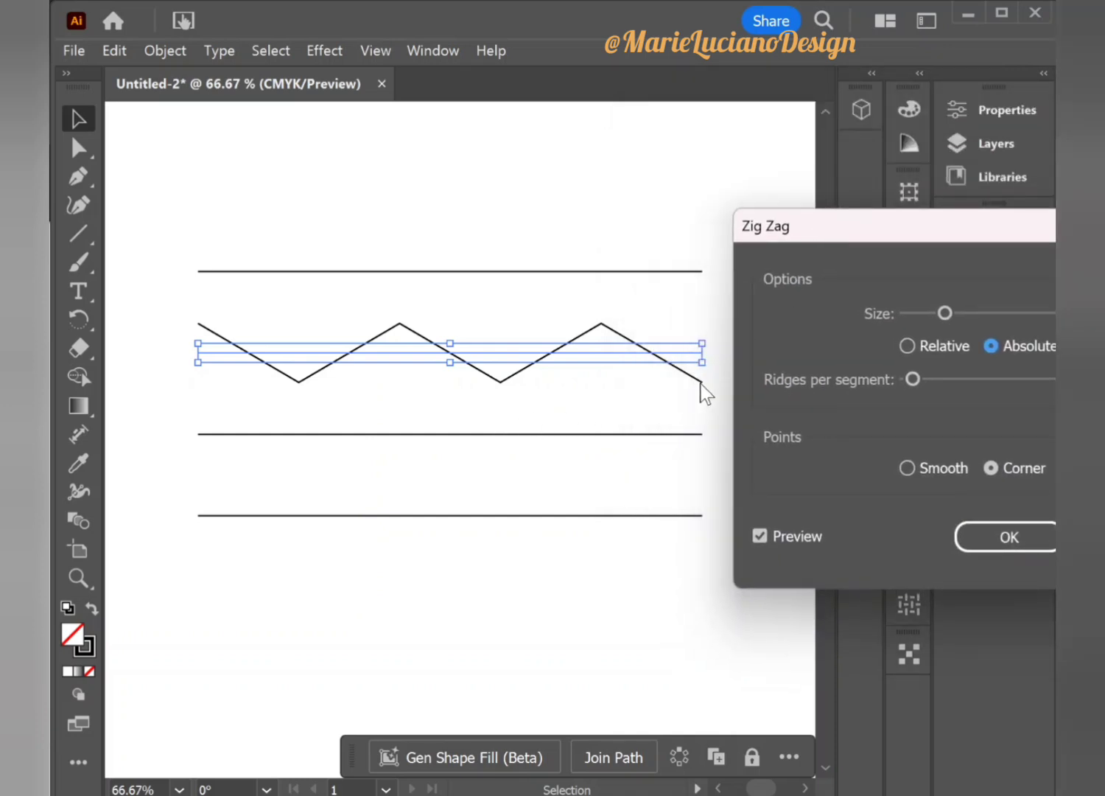
pyautogui.moveTo(895, 235); pyautogui.dragTo(792, 132)
pyautogui.moveTo(812, 274); pyautogui.dragTo(897, 270)
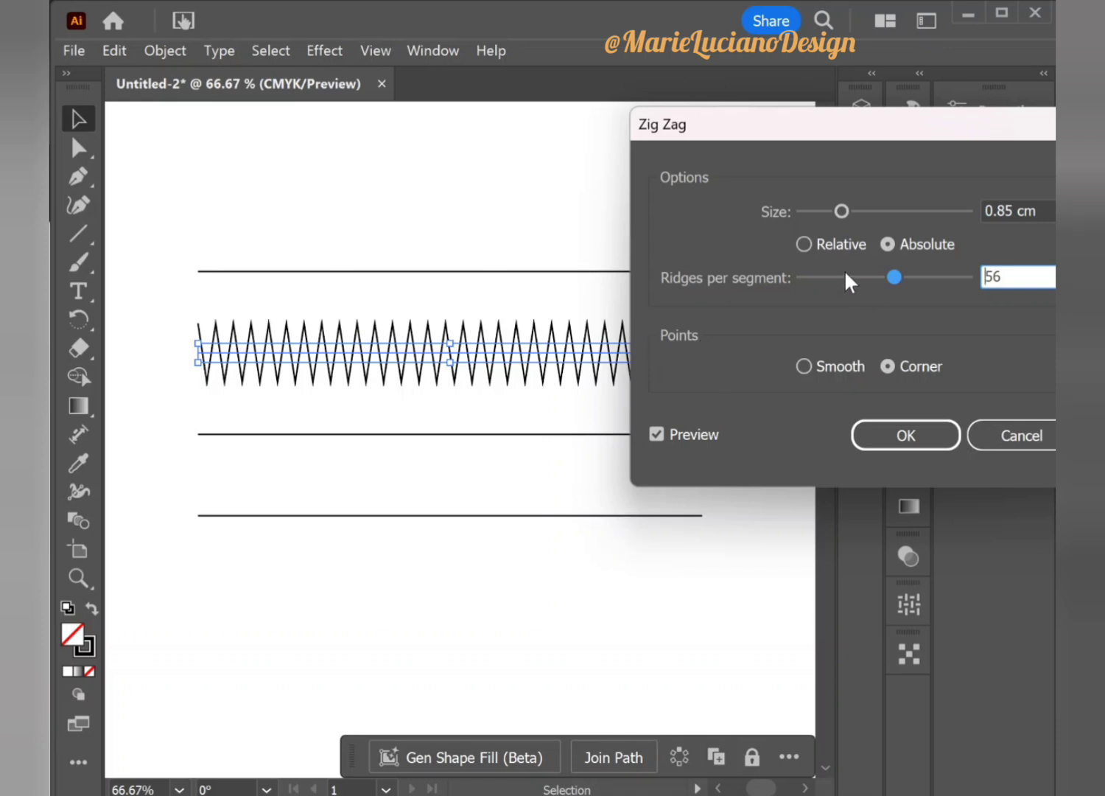
pyautogui.moveTo(845, 276); pyautogui.dragTo(824, 276)
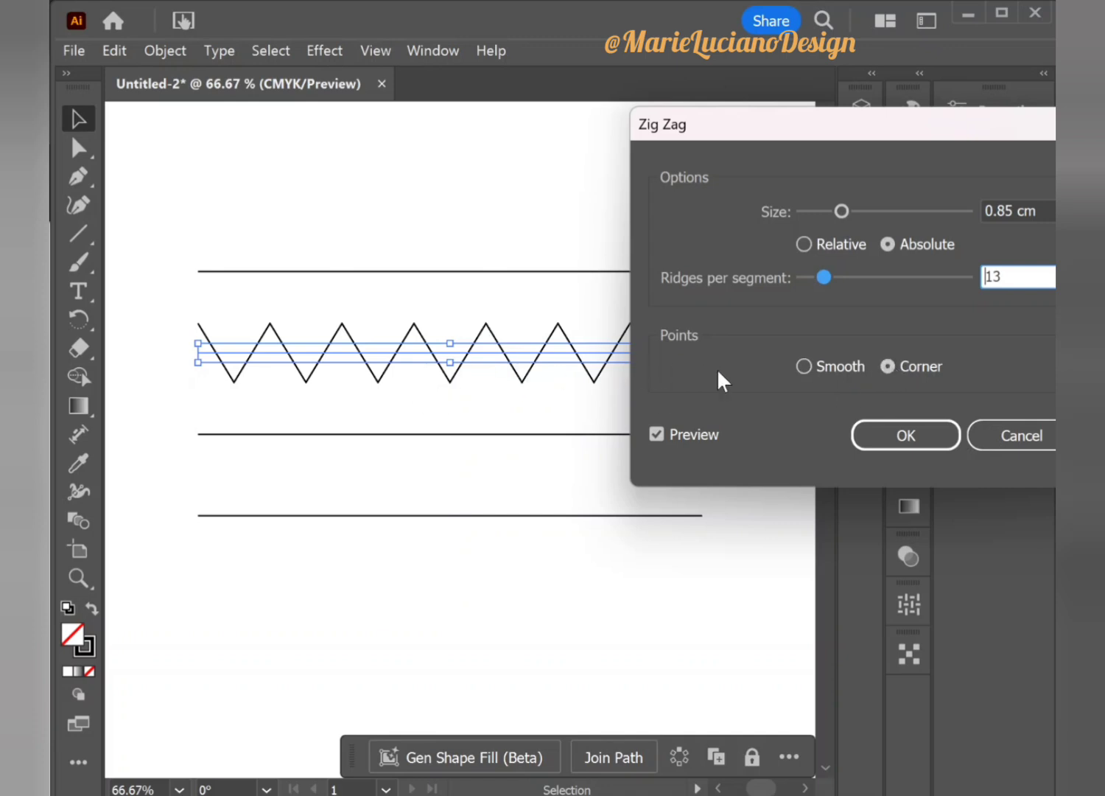
pyautogui.click(804, 367)
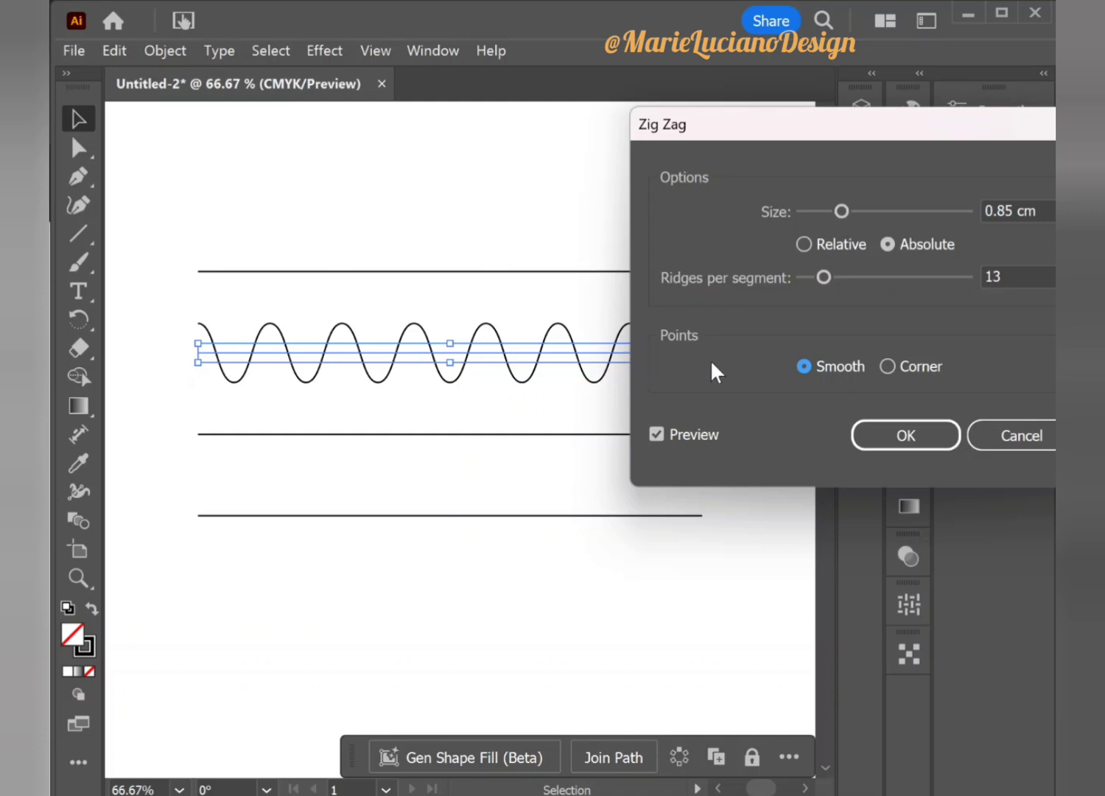
pyautogui.click(888, 366)
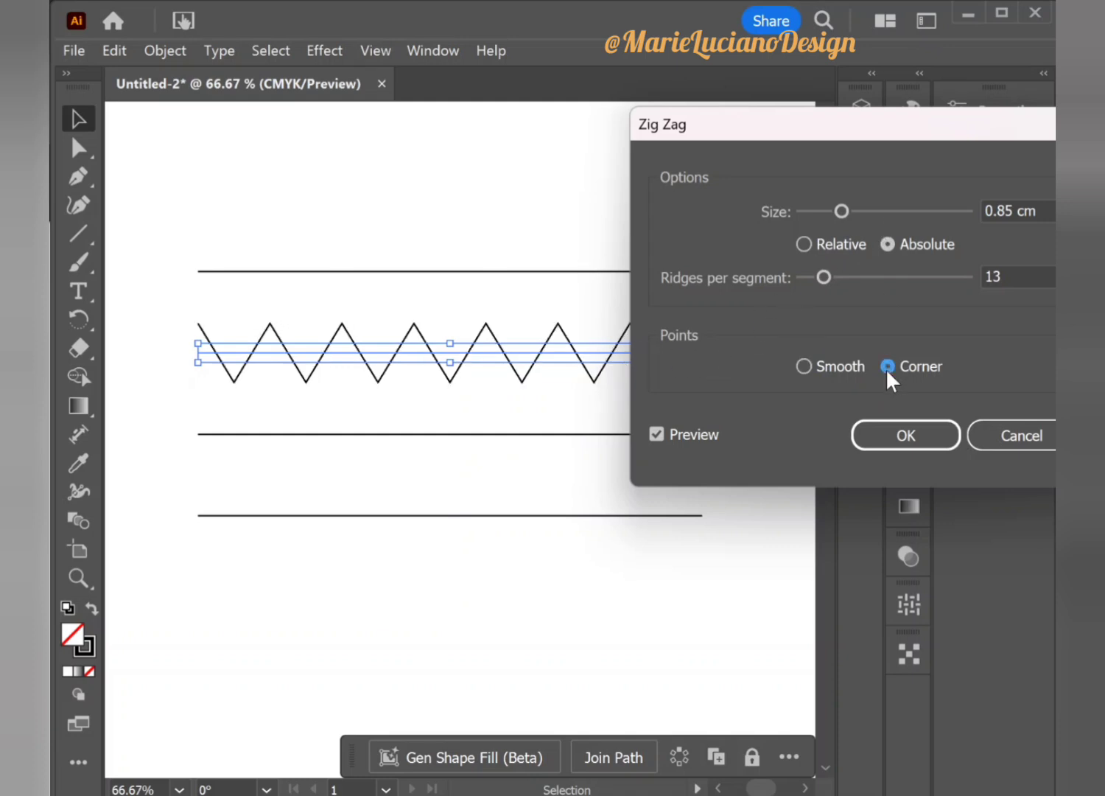
pyautogui.click(922, 440)
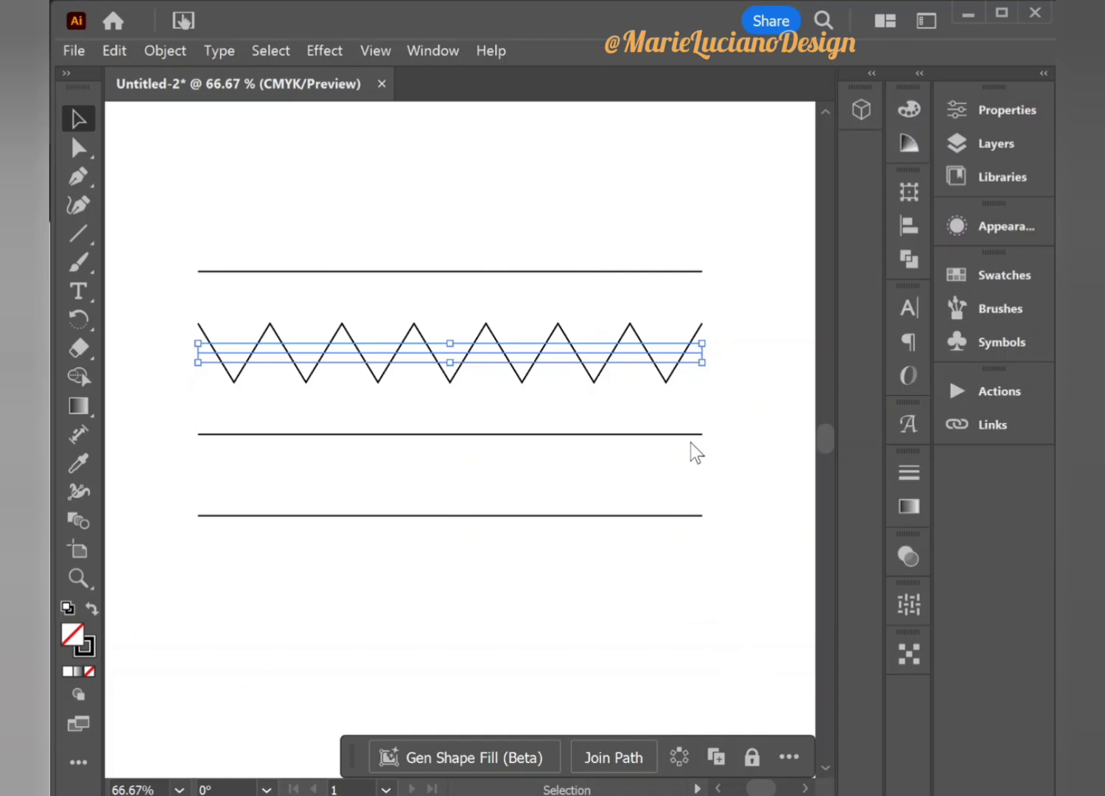
# Select the third line and open the Zig Zag effect settings for it
pyautogui.click(579, 434)
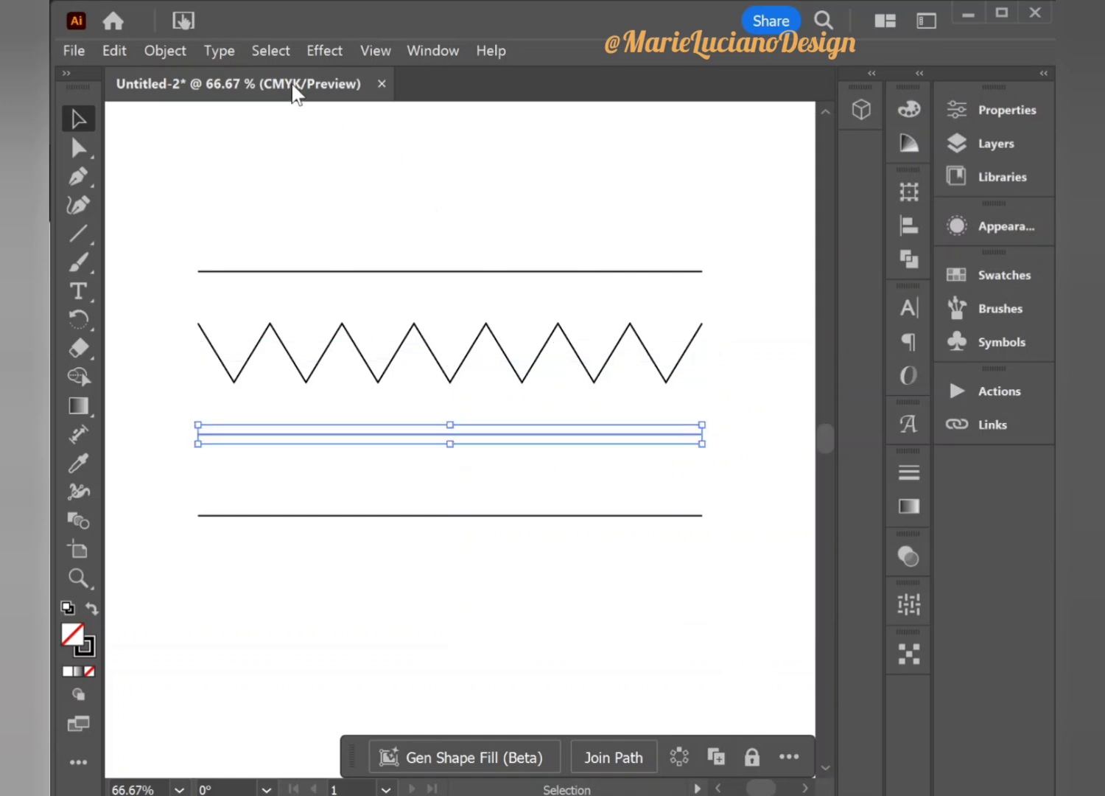
pyautogui.click(315, 58)
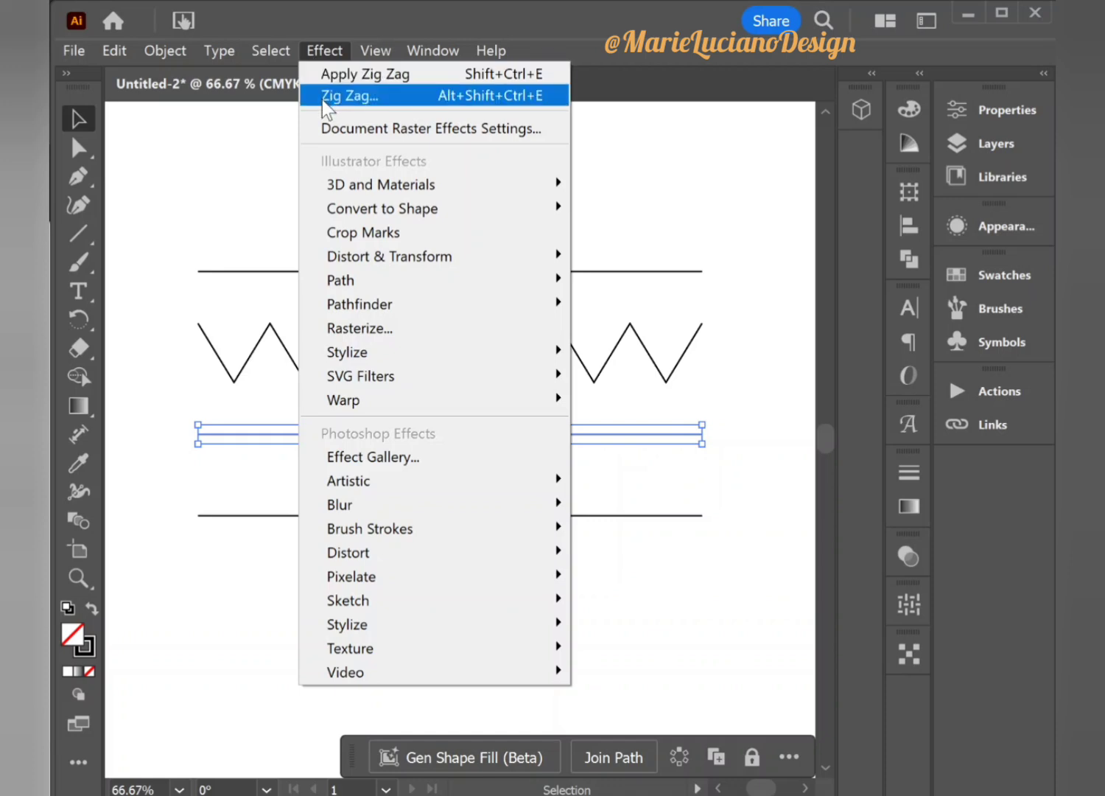
pyautogui.moveTo(393, 272)
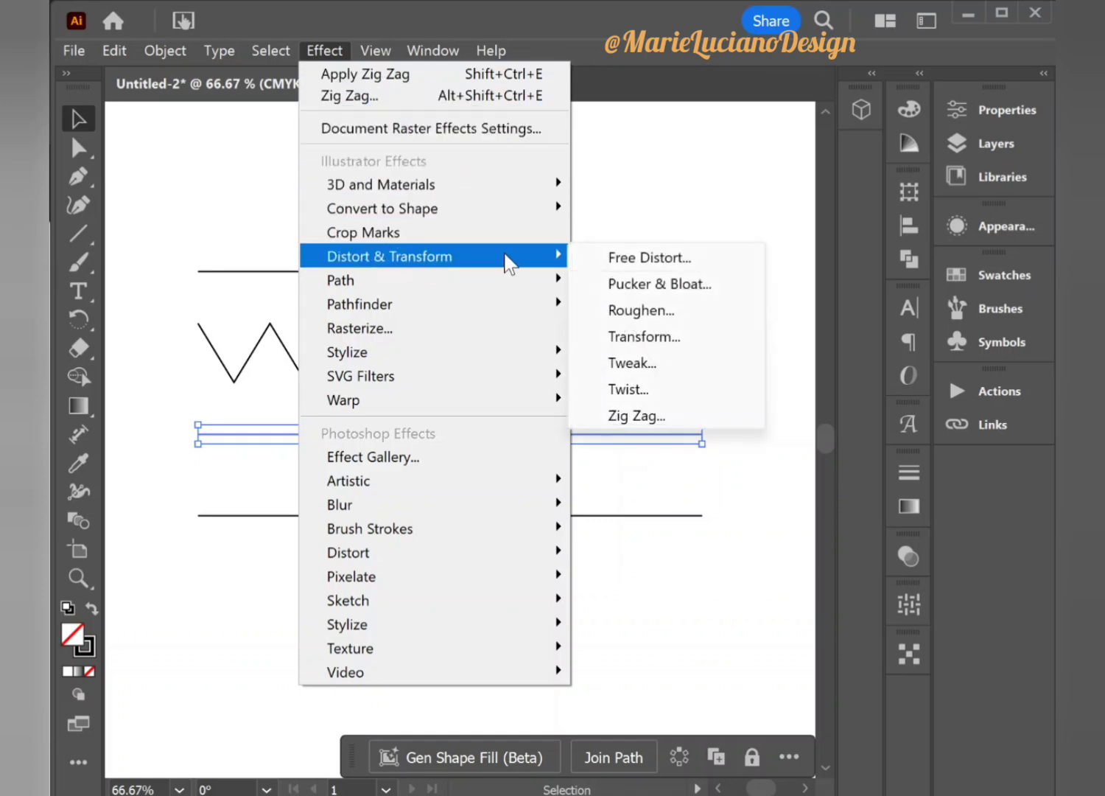
pyautogui.click(638, 418)
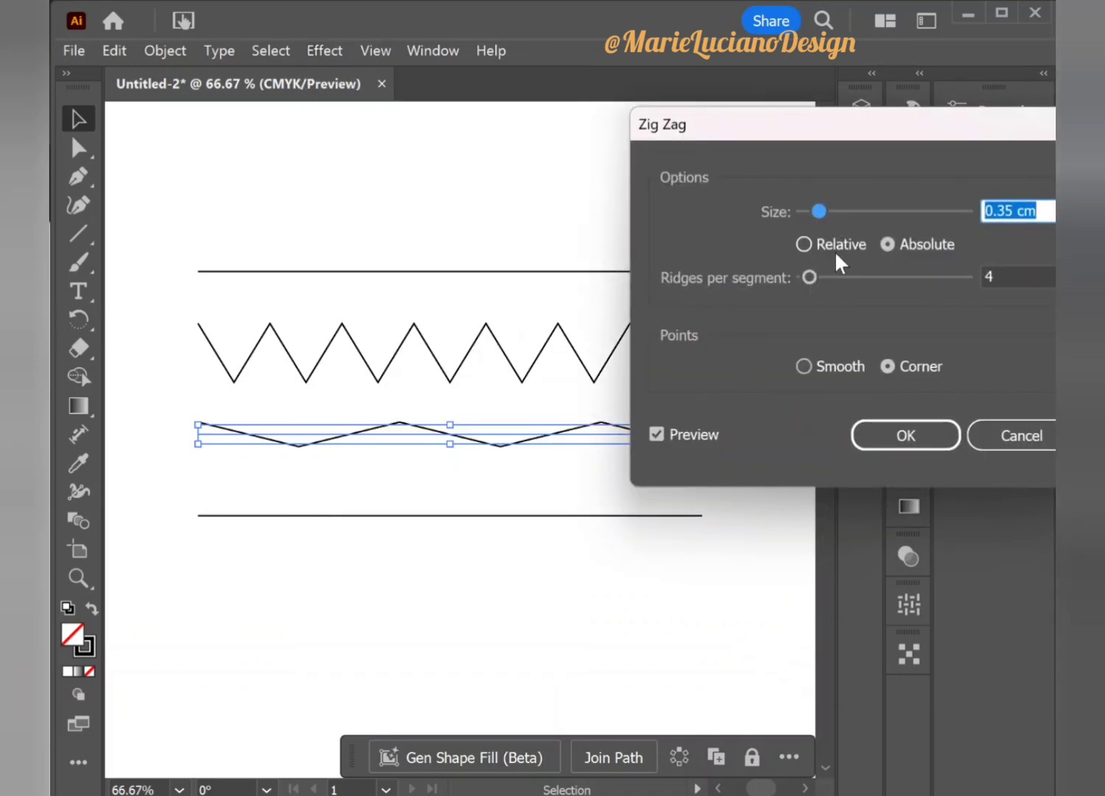
# Set a smooth wave of 0.39 cm with 13 ridges per segment and apply it
pyautogui.click(833, 212)
pyautogui.click(846, 211)
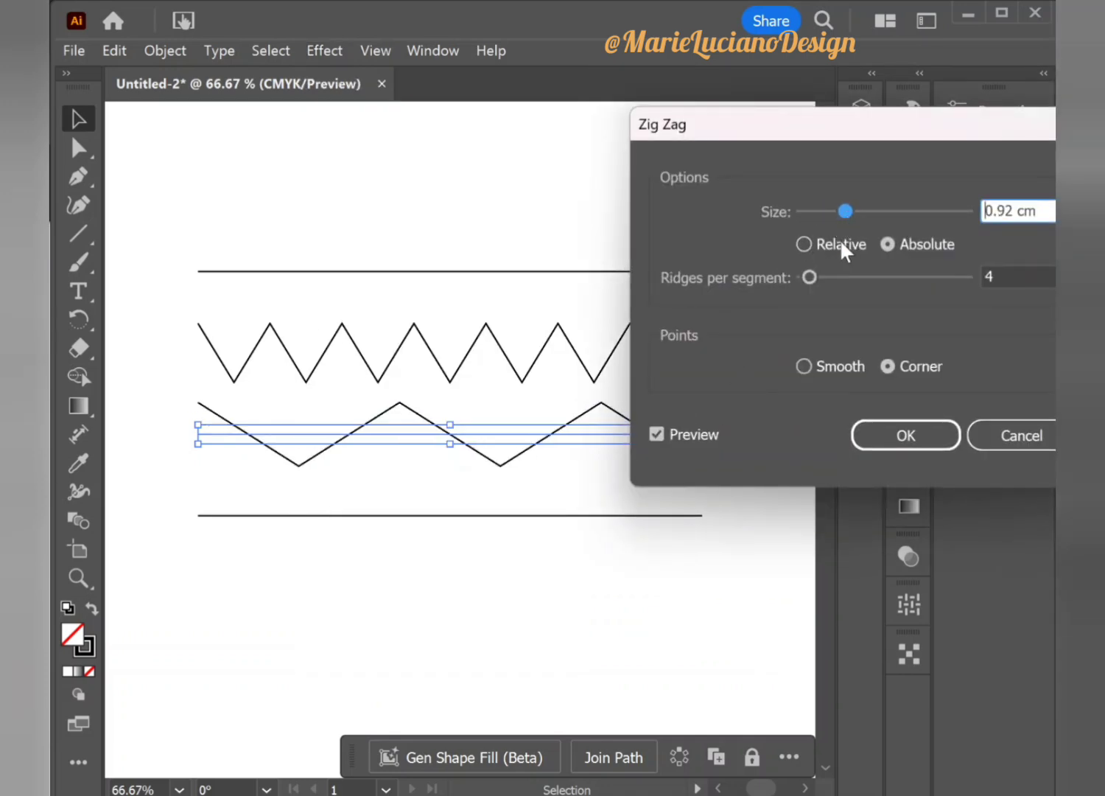
pyautogui.click(825, 277)
pyautogui.click(805, 366)
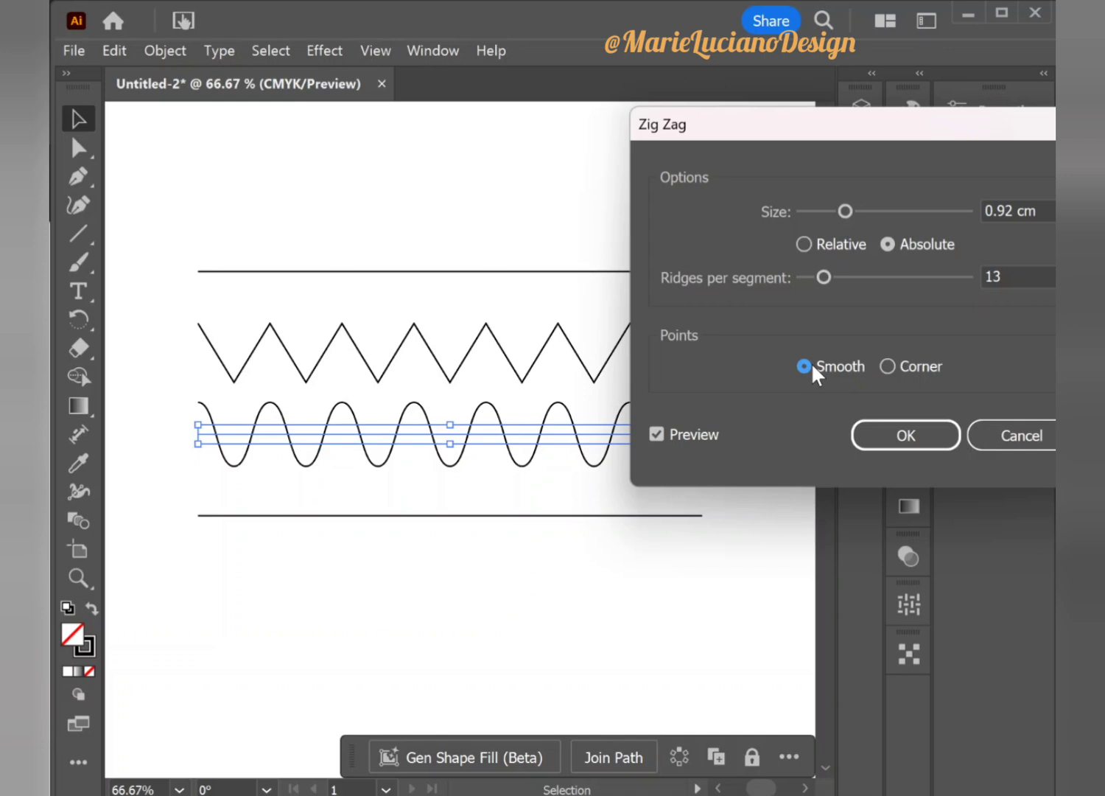
pyautogui.moveTo(831, 212); pyautogui.dragTo(820, 212)
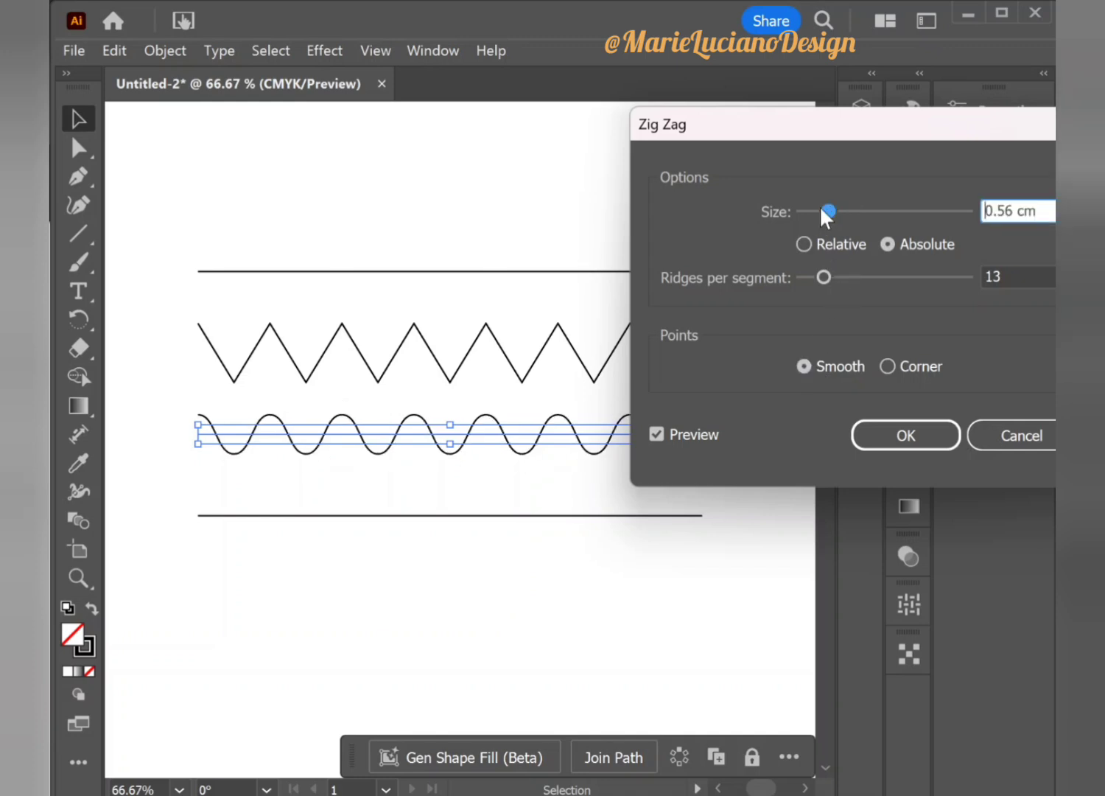
pyautogui.click(869, 436)
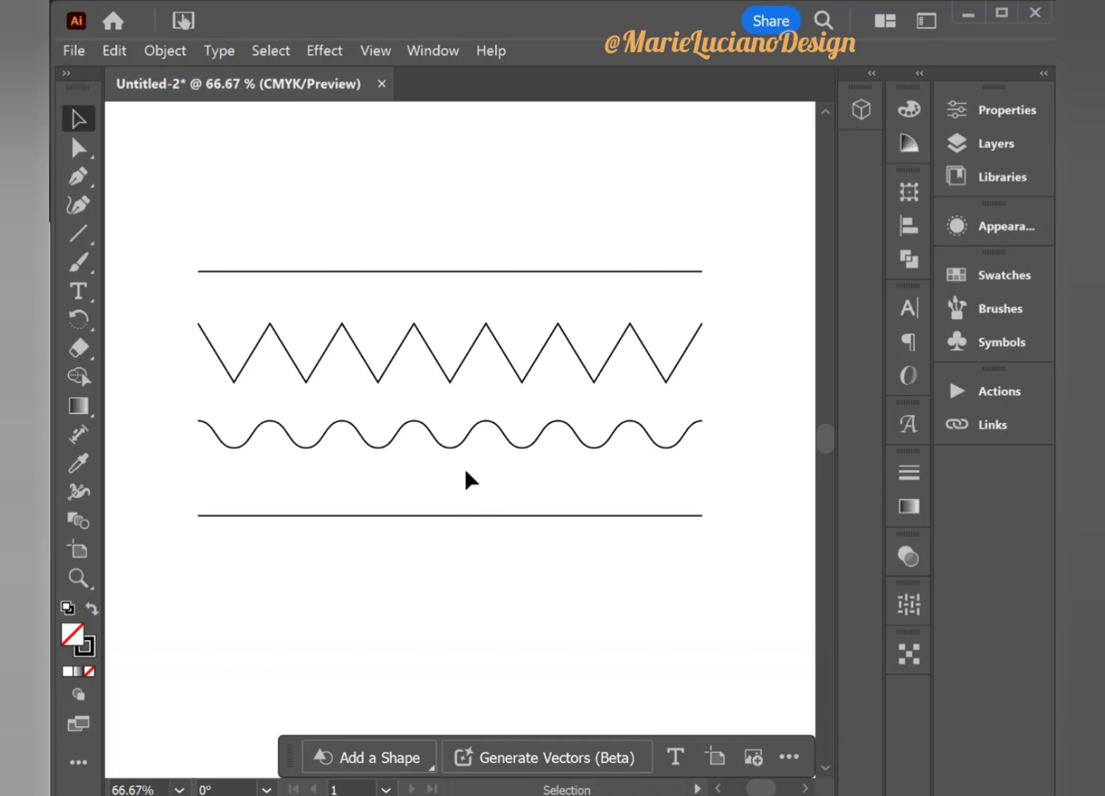
# Select the zigzag line and reopen its Zig Zag effect from the Appearance panel
pyautogui.click(515, 372)
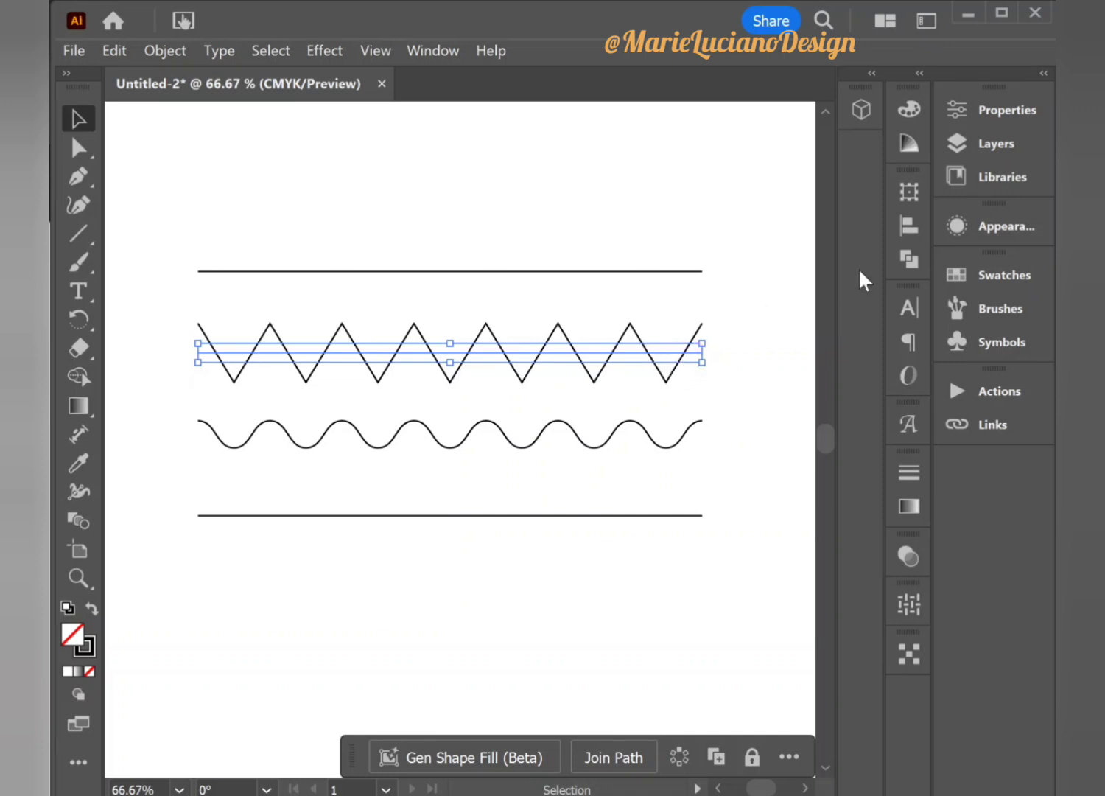
pyautogui.click(1003, 225)
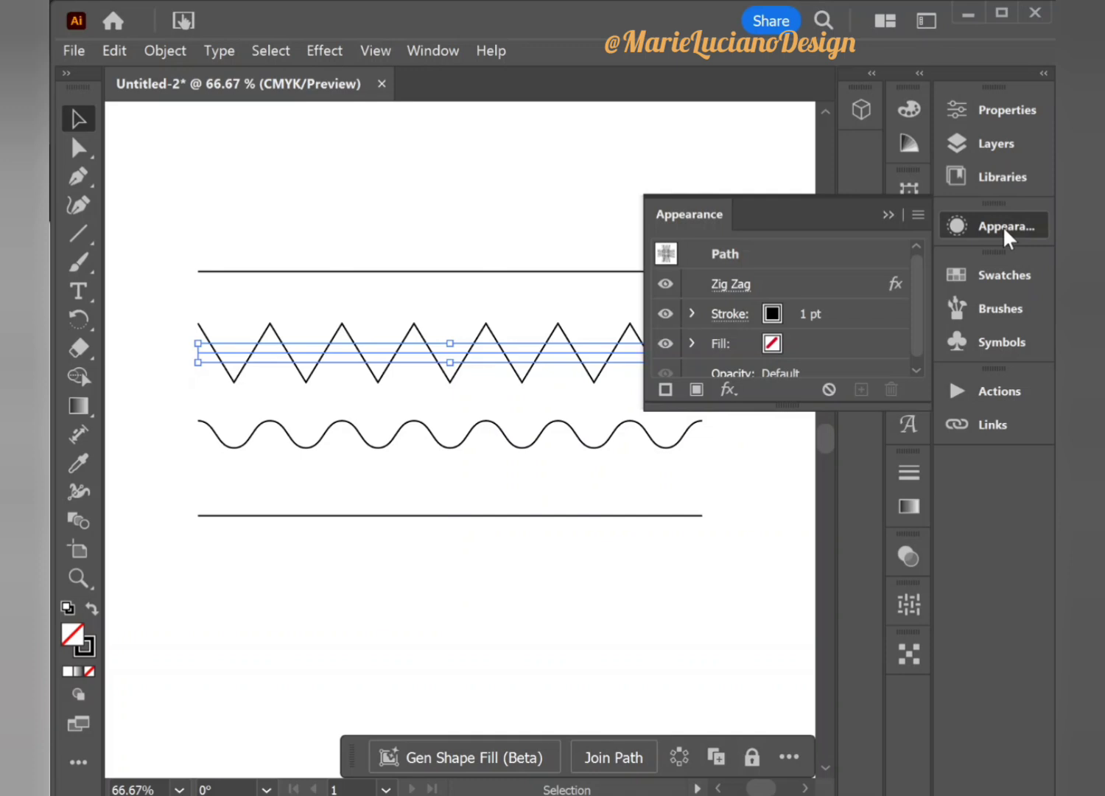
pyautogui.click(732, 284)
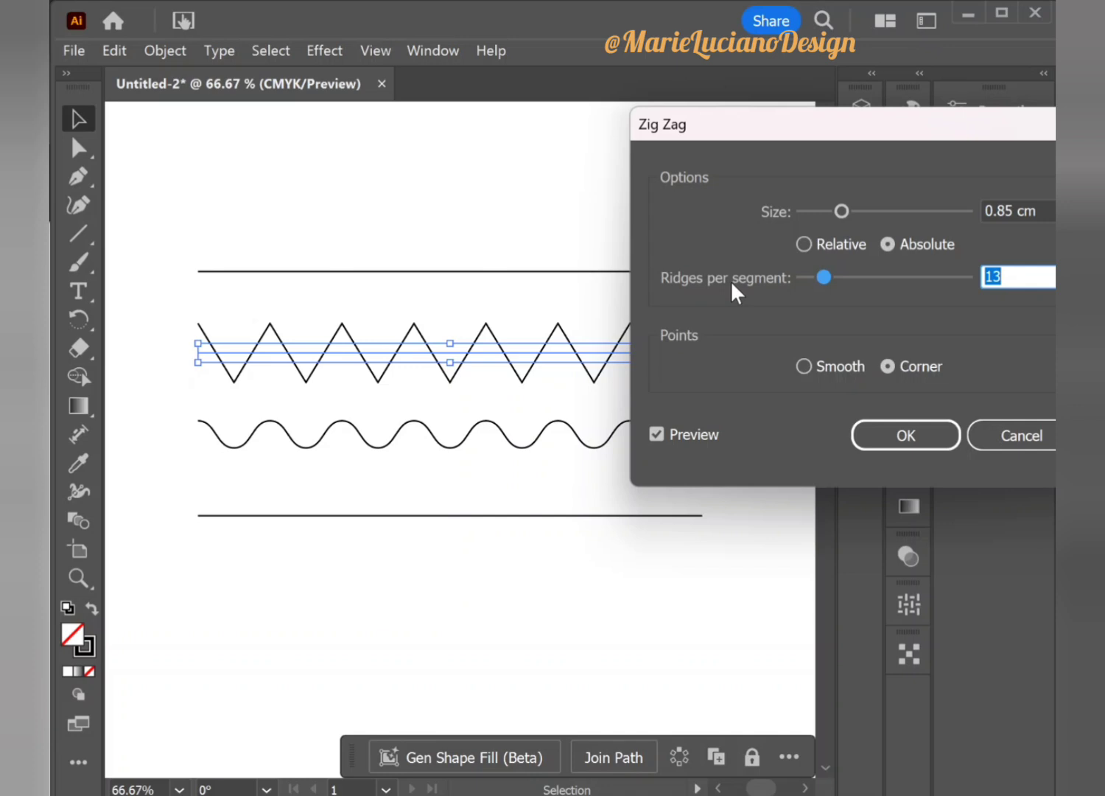
# Try several sizes and smooth points, settle on 0.88 cm with corners, and toggle the effect's visibility
pyautogui.click(868, 212)
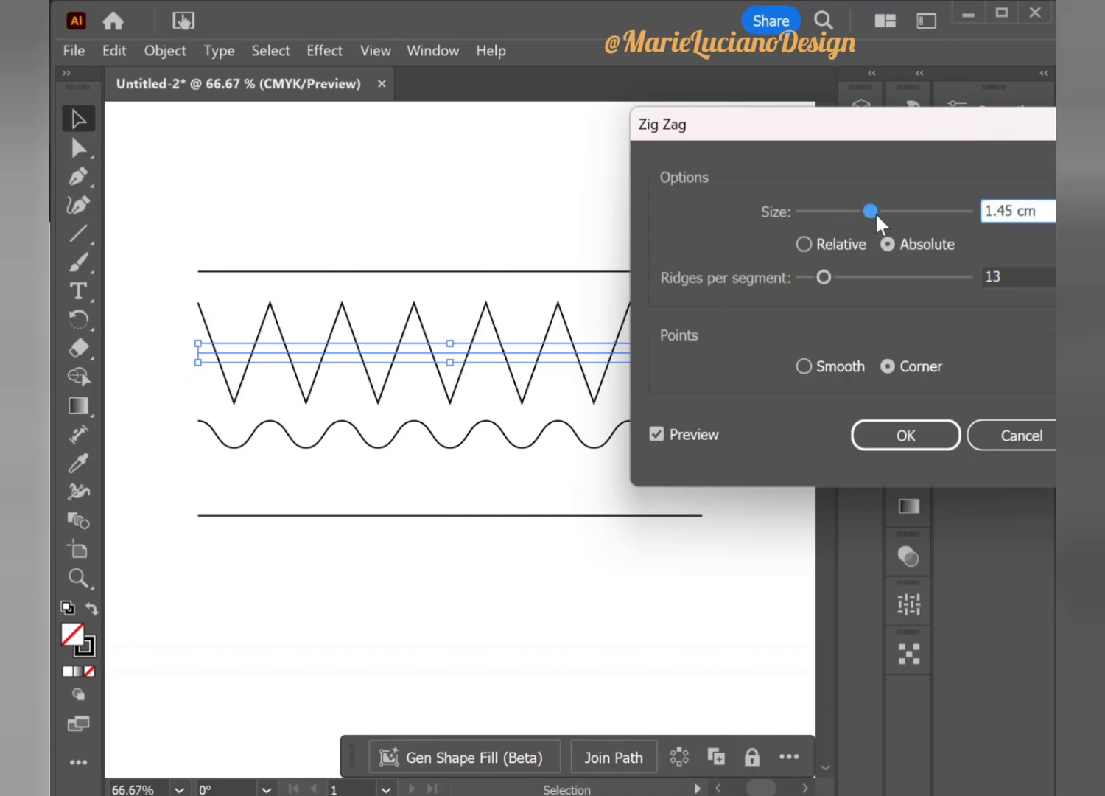
pyautogui.moveTo(868, 212); pyautogui.dragTo(886, 212)
pyautogui.click(827, 212)
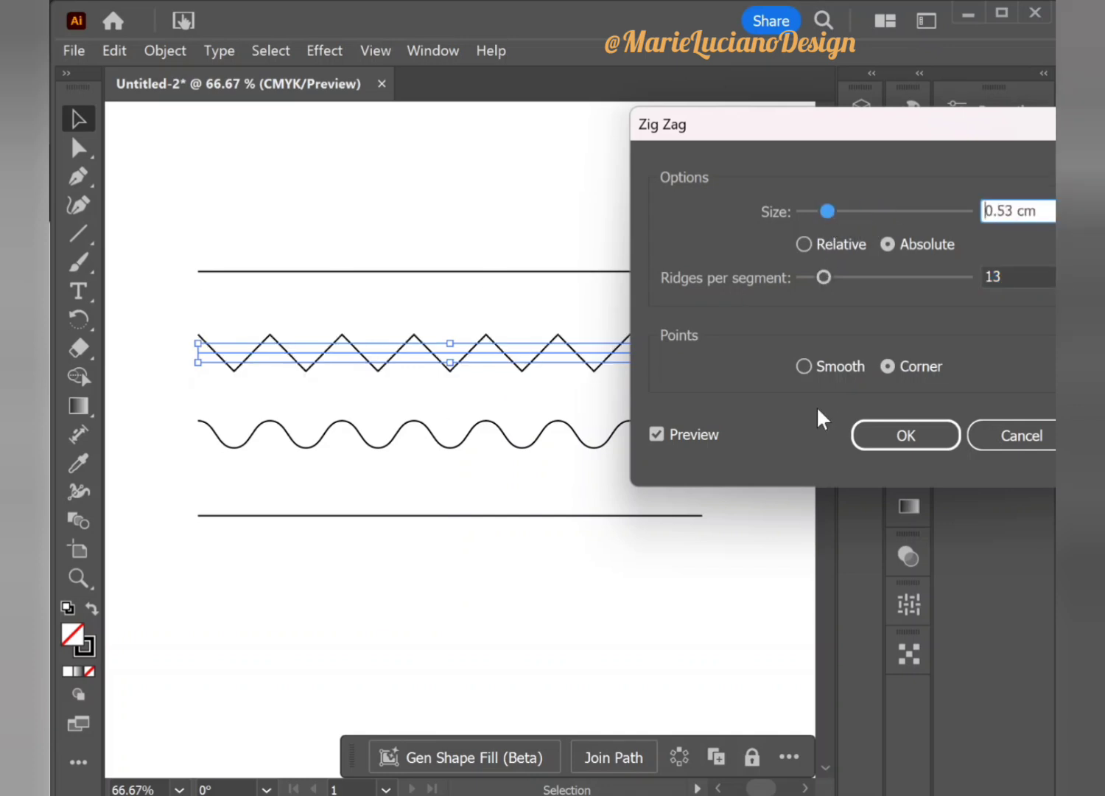
pyautogui.click(804, 367)
pyautogui.click(846, 211)
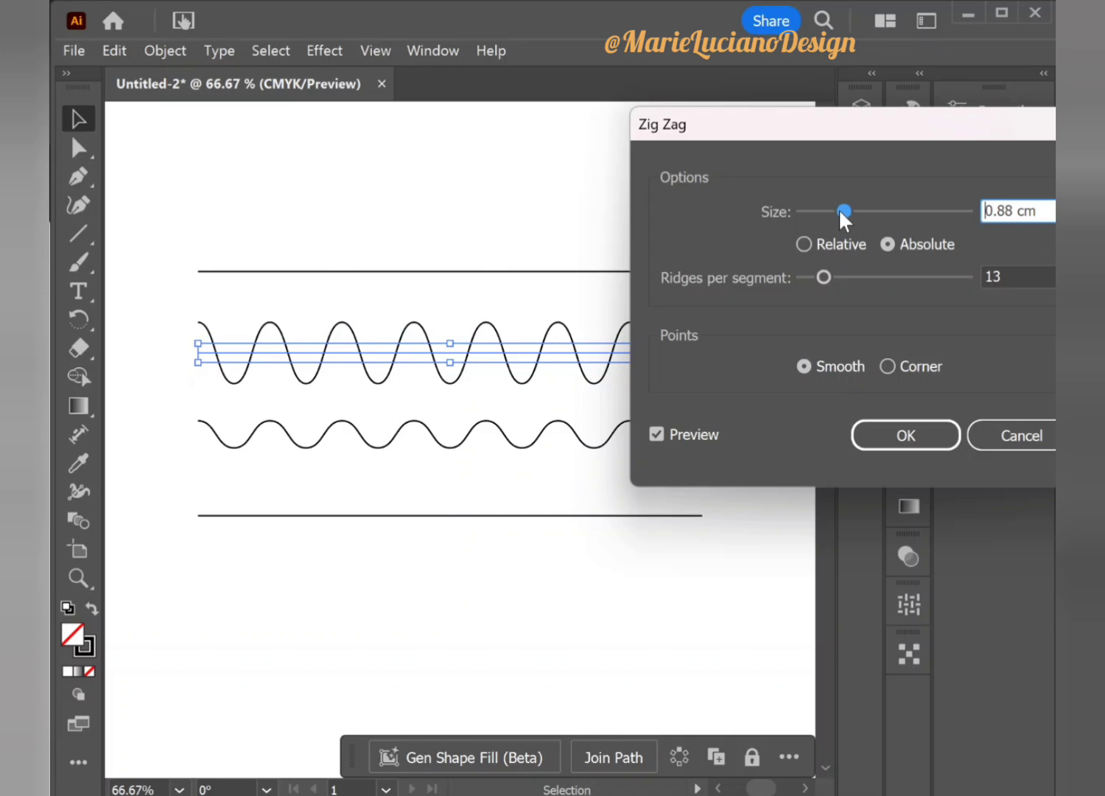
pyautogui.click(891, 366)
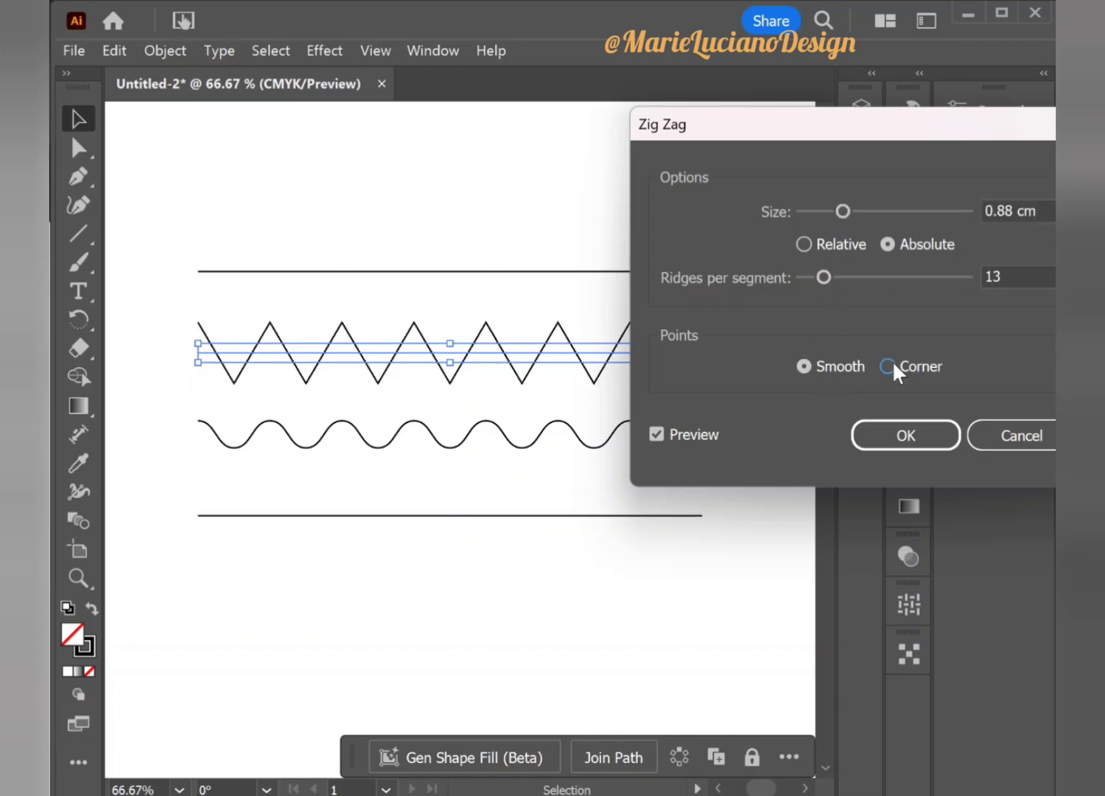
pyautogui.click(891, 446)
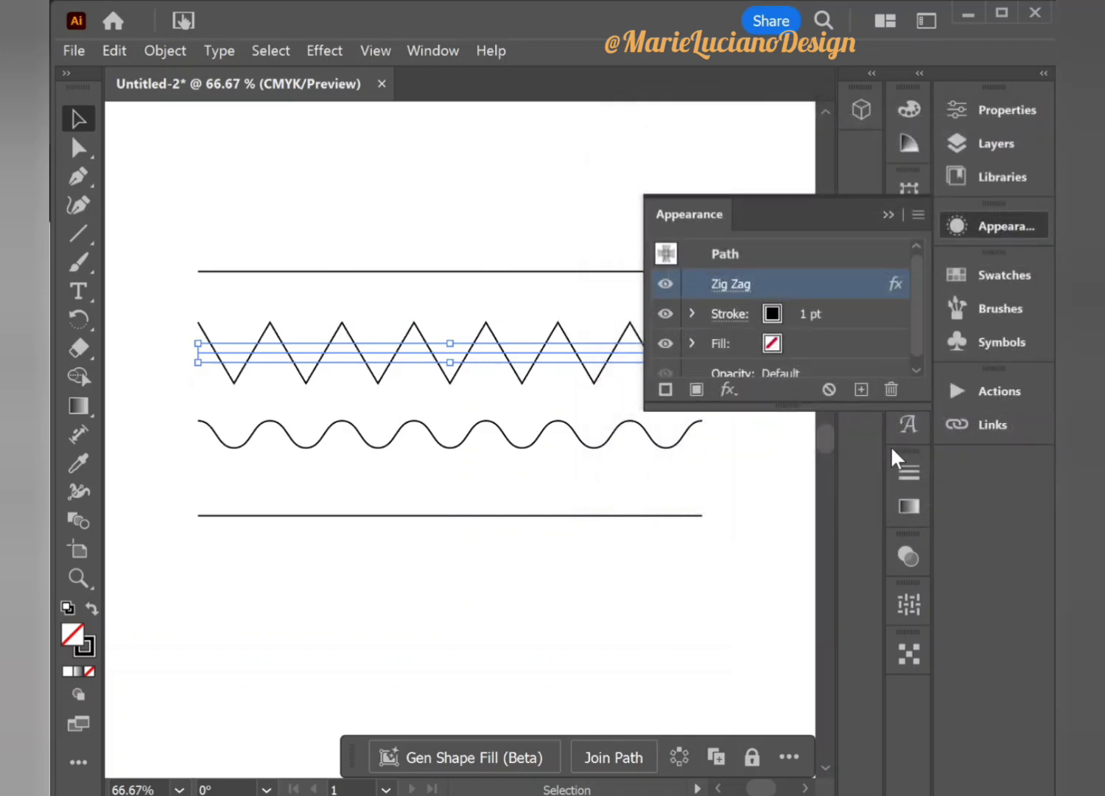
pyautogui.click(666, 285)
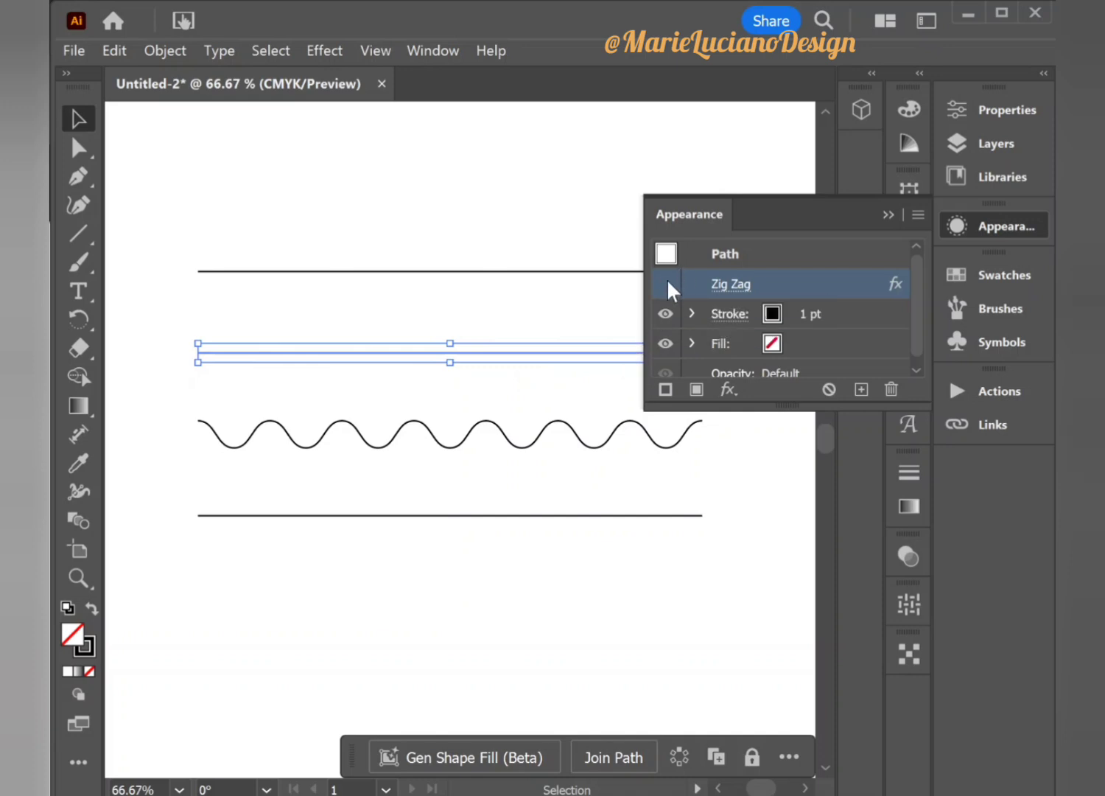
pyautogui.click(666, 285)
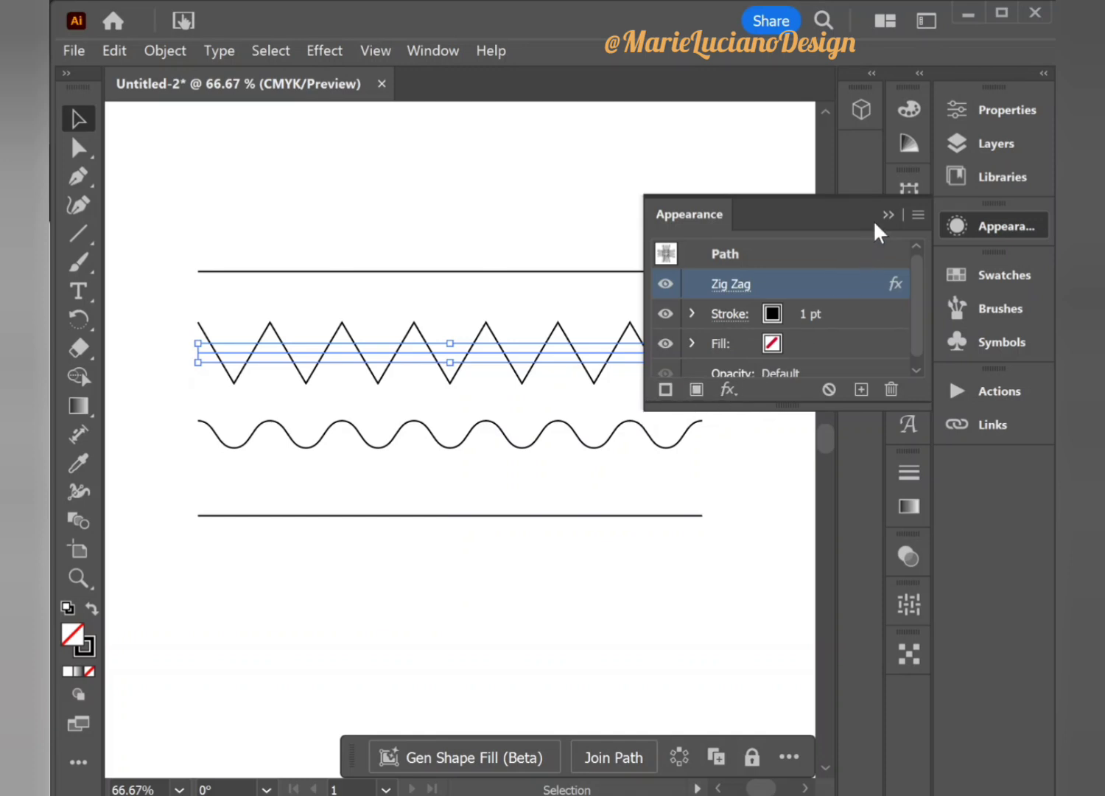
# Close the Appearance panel and delete the bottom straight line
pyautogui.click(856, 230)
pyautogui.click(666, 194)
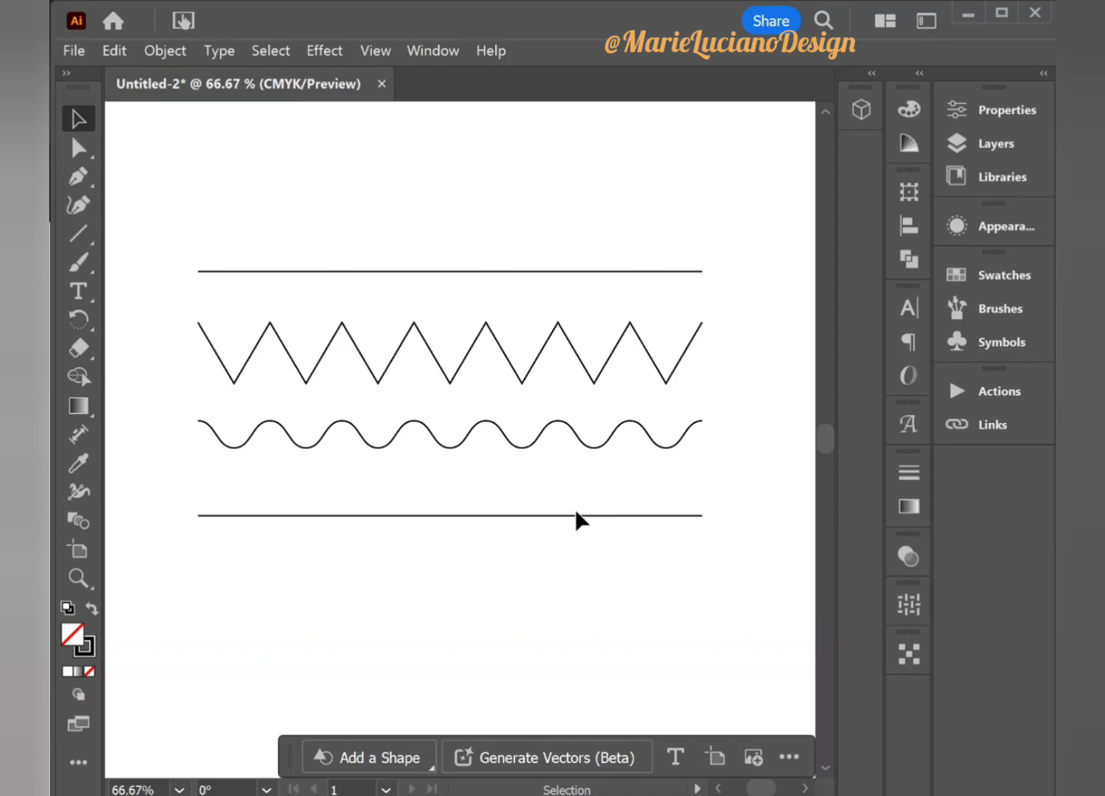
pyautogui.scroll(-2, 576, 508)
pyautogui.scroll(-2, 576, 514)
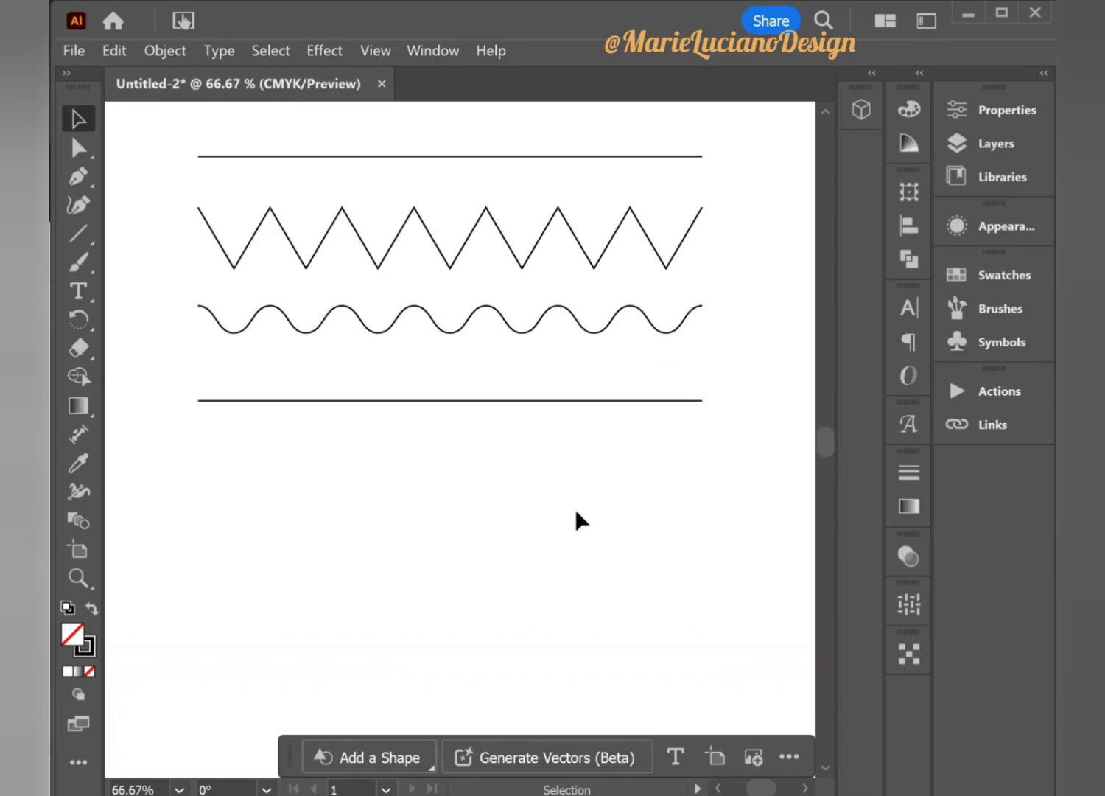
pyautogui.click(602, 401)
pyautogui.press('Delete')
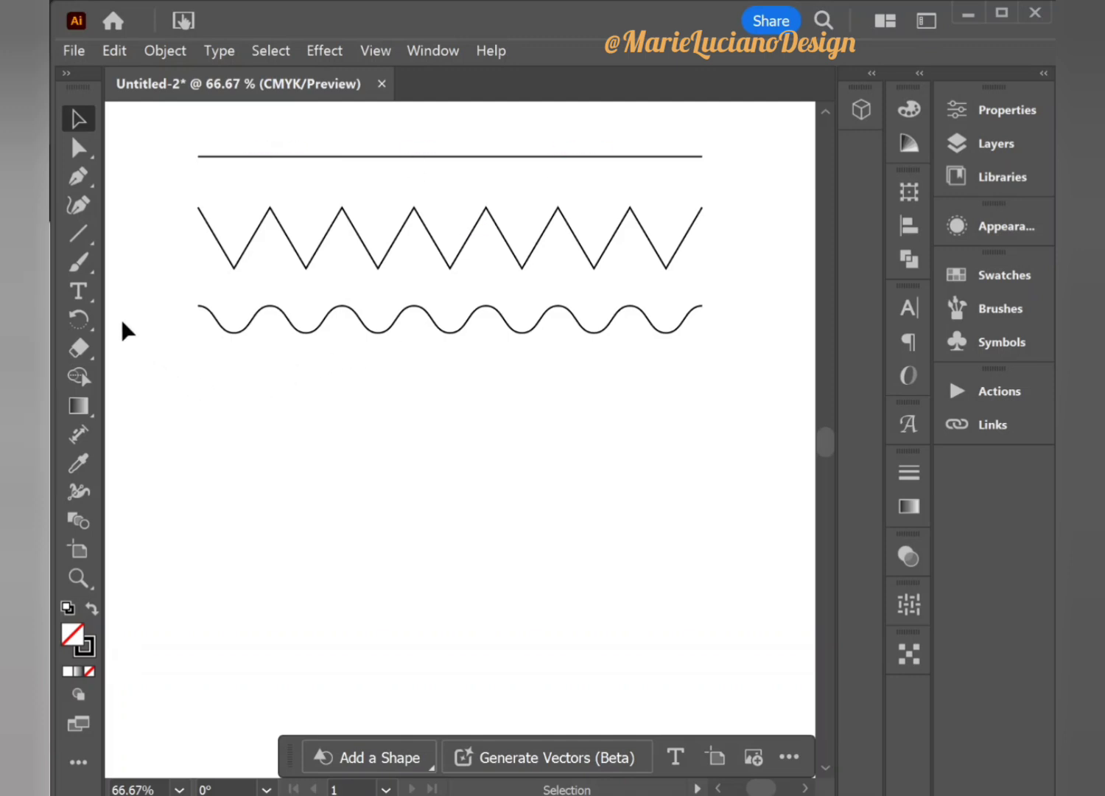
# Draw a square below the wavy line and duplicate it twice to the right in an even row
pyautogui.click(90, 248)
pyautogui.click(89, 234)
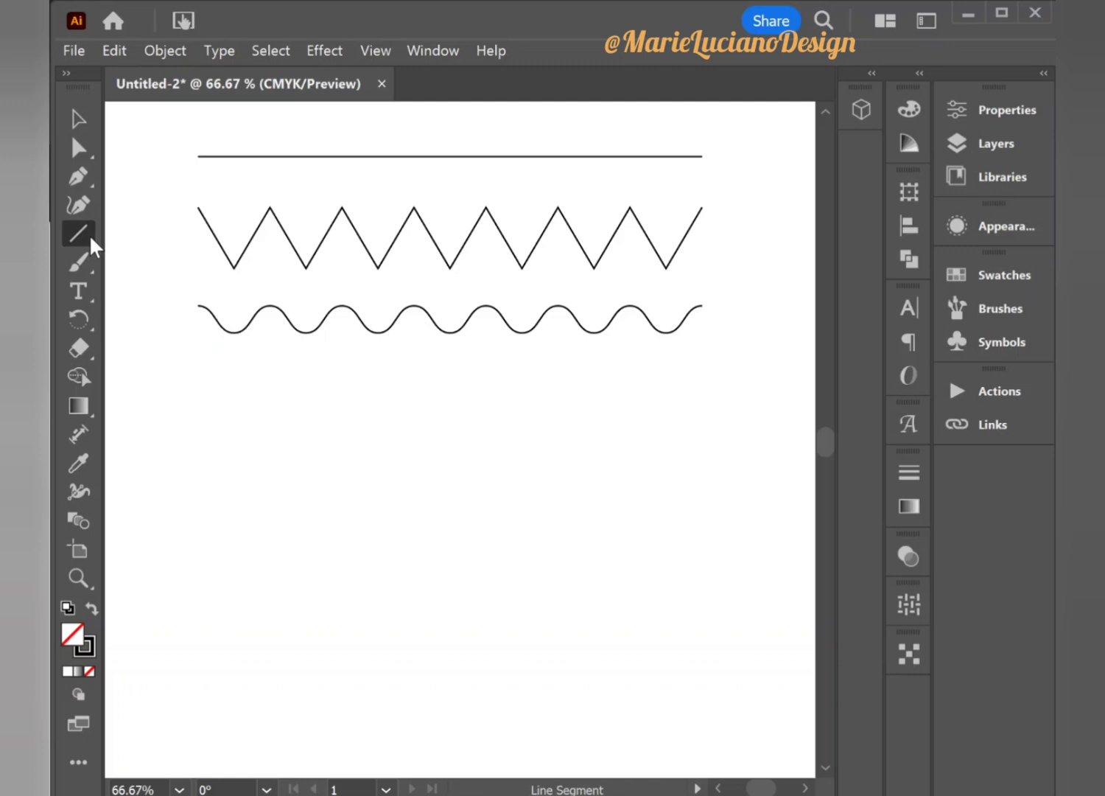
pyautogui.click(137, 230)
pyautogui.moveTo(214, 437); pyautogui.dragTo(310, 605)
pyautogui.click(79, 119)
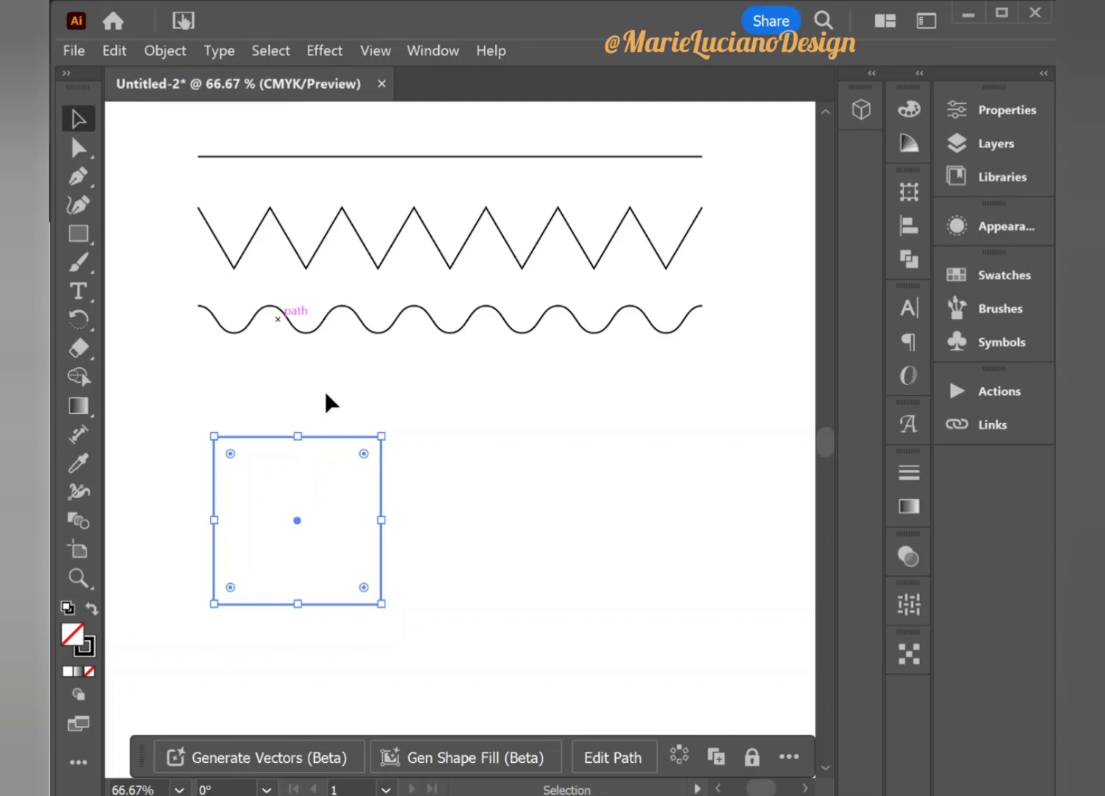
pyautogui.moveTo(382, 455); pyautogui.dragTo(576, 465)
pyautogui.hotkey('ctrl', 'd')
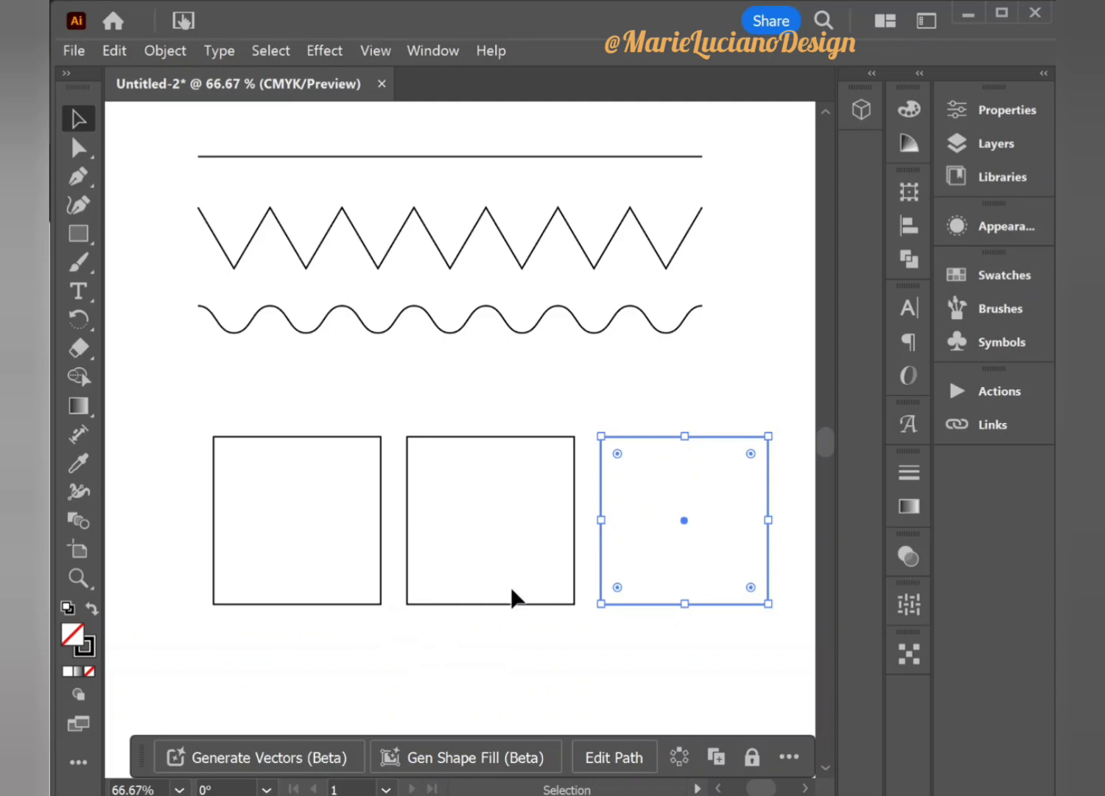
# Select the middle square and open the Zig Zag effect settings for it
pyautogui.click(533, 604)
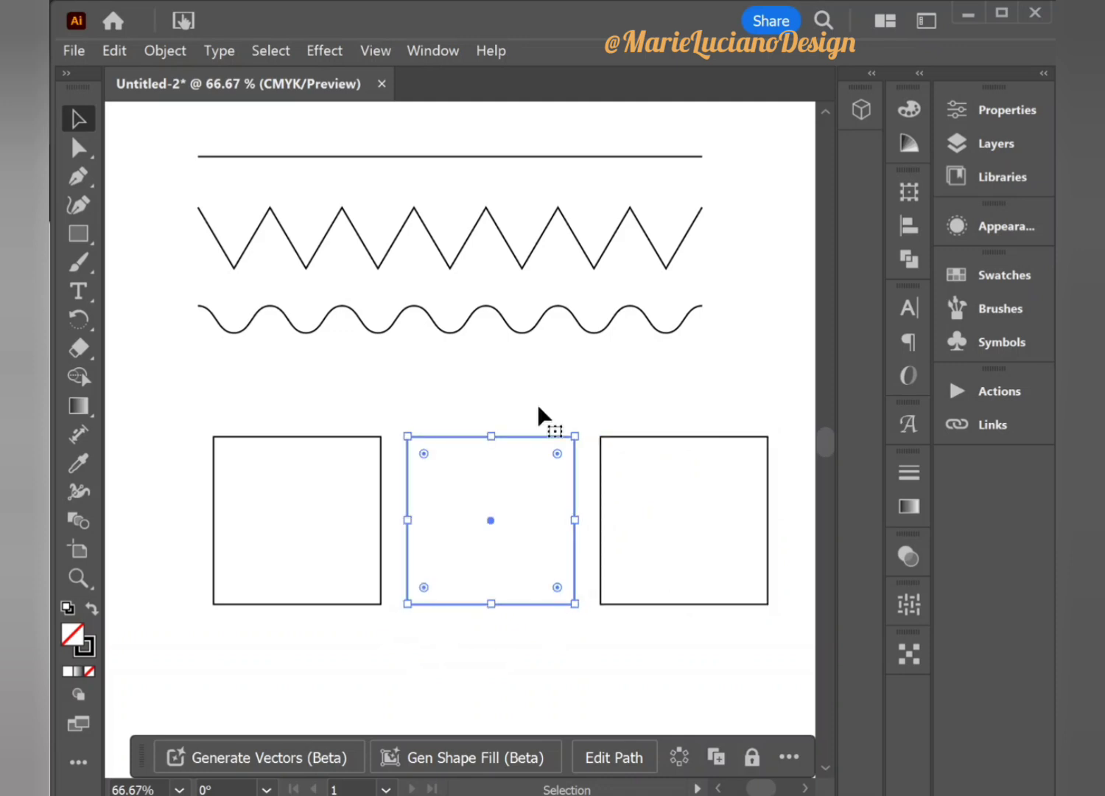
pyautogui.click(332, 50)
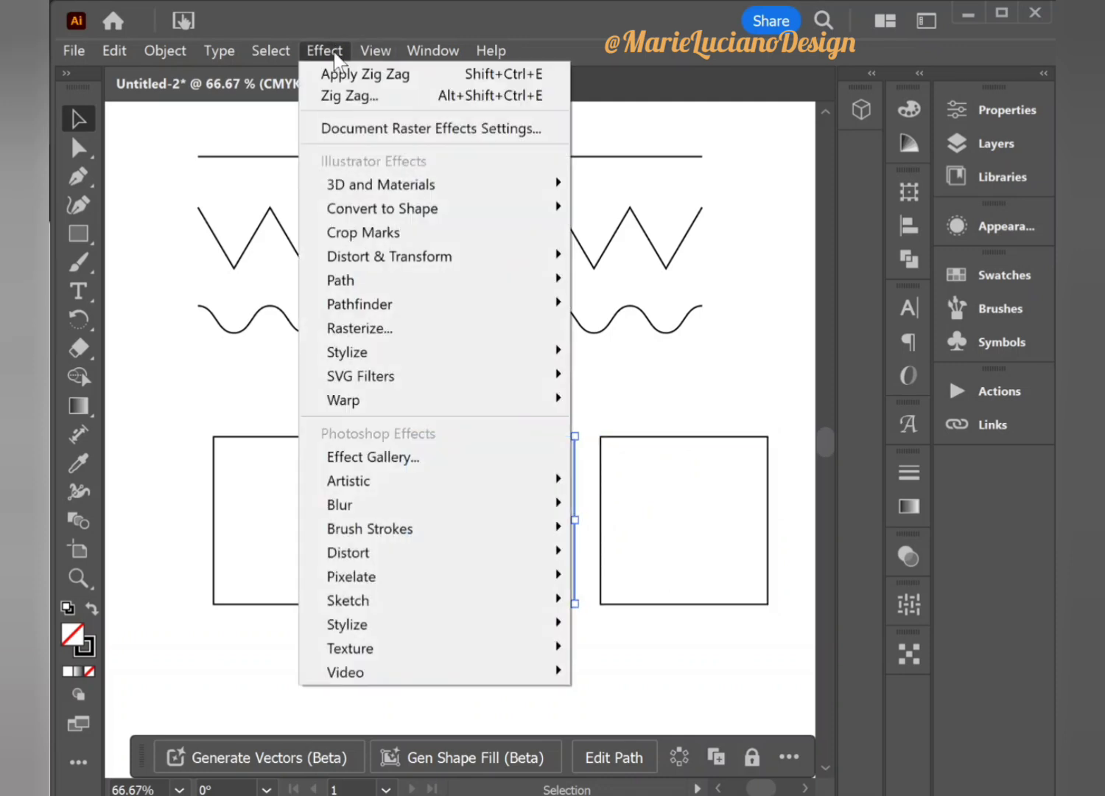
pyautogui.moveTo(395, 256)
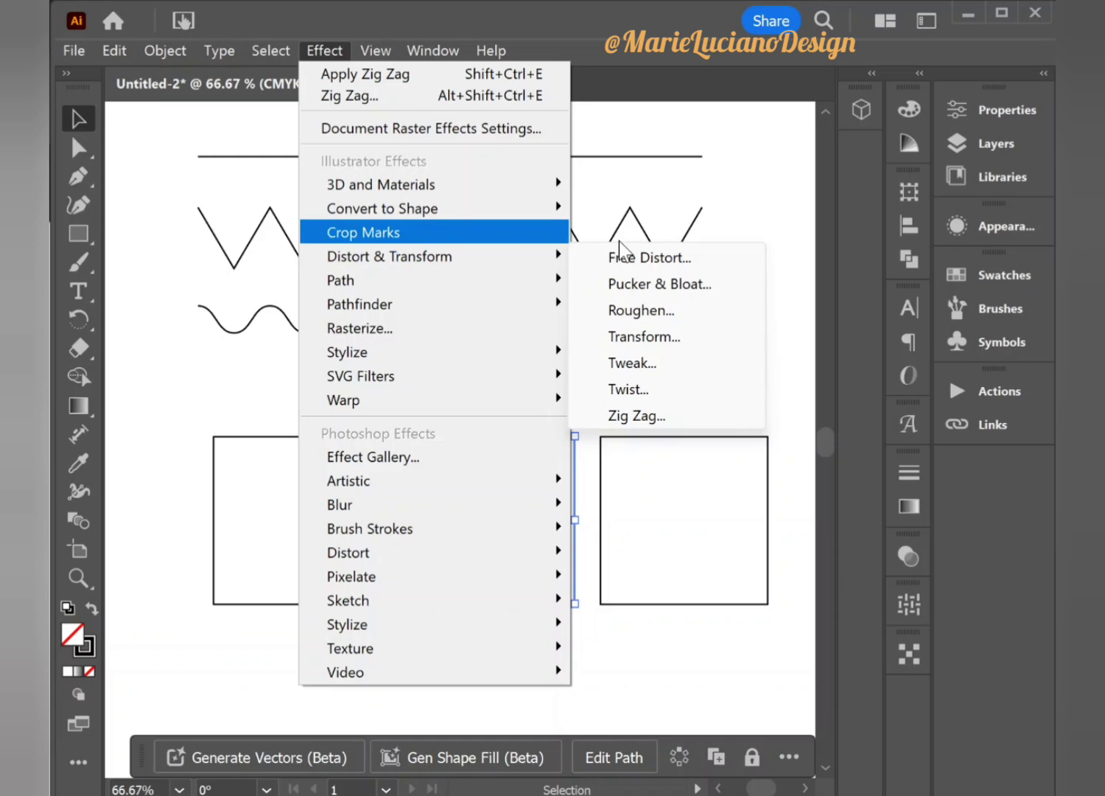
pyautogui.click(636, 419)
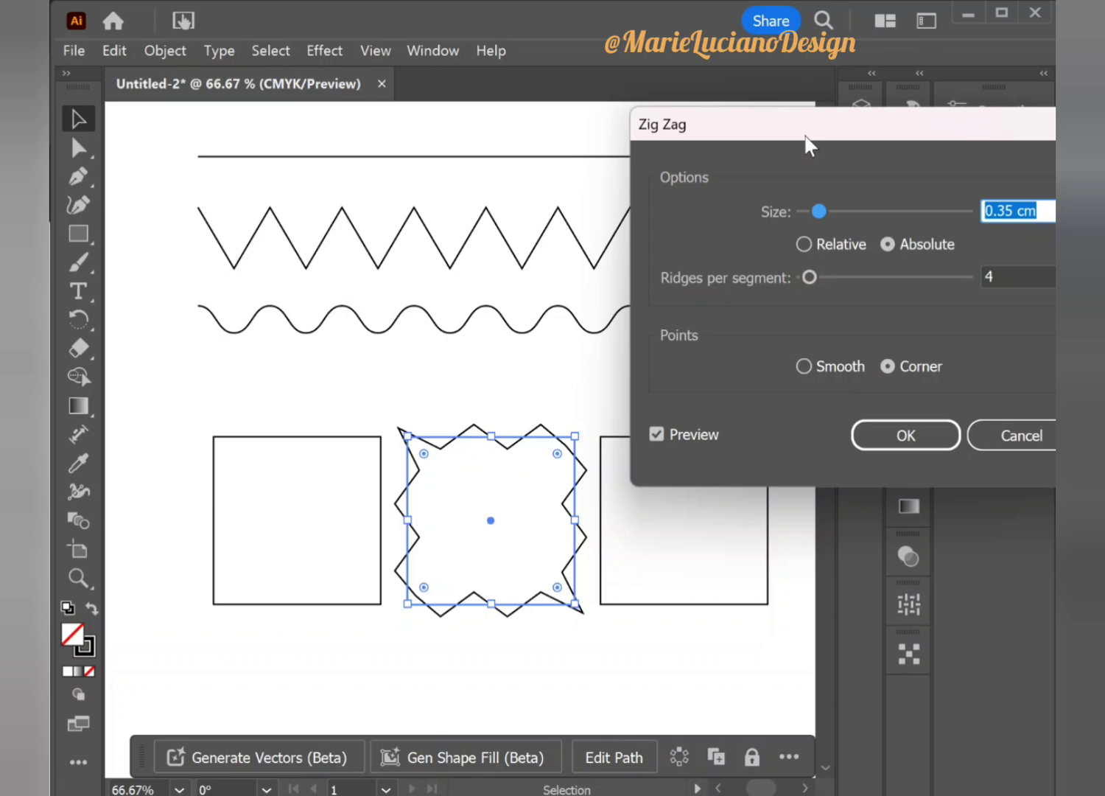
# Set a smooth Zig Zag of 0.25 cm with 9 ridges per segment, apply it, and deselect
pyautogui.moveTo(807, 140); pyautogui.dragTo(745, 88)
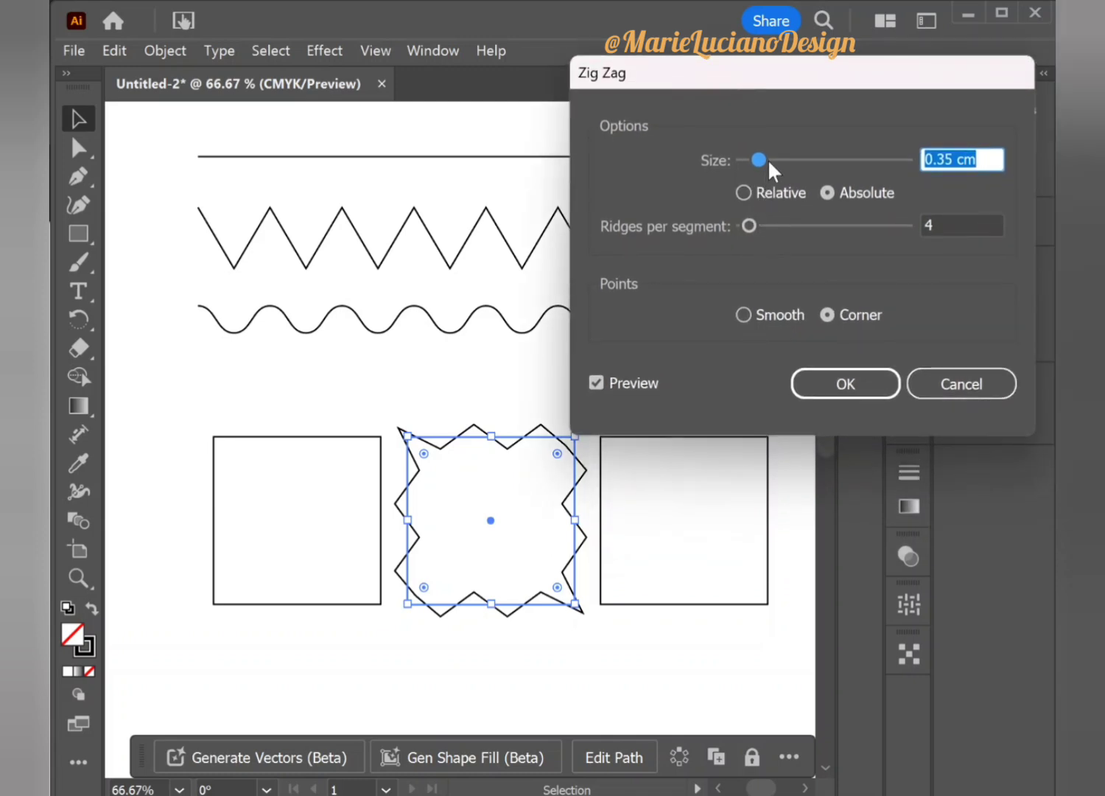
pyautogui.moveTo(768, 159)
pyautogui.mouseDown()
pyautogui.moveTo(787, 156)
pyautogui.moveTo(760, 160)
pyautogui.mouseUp()
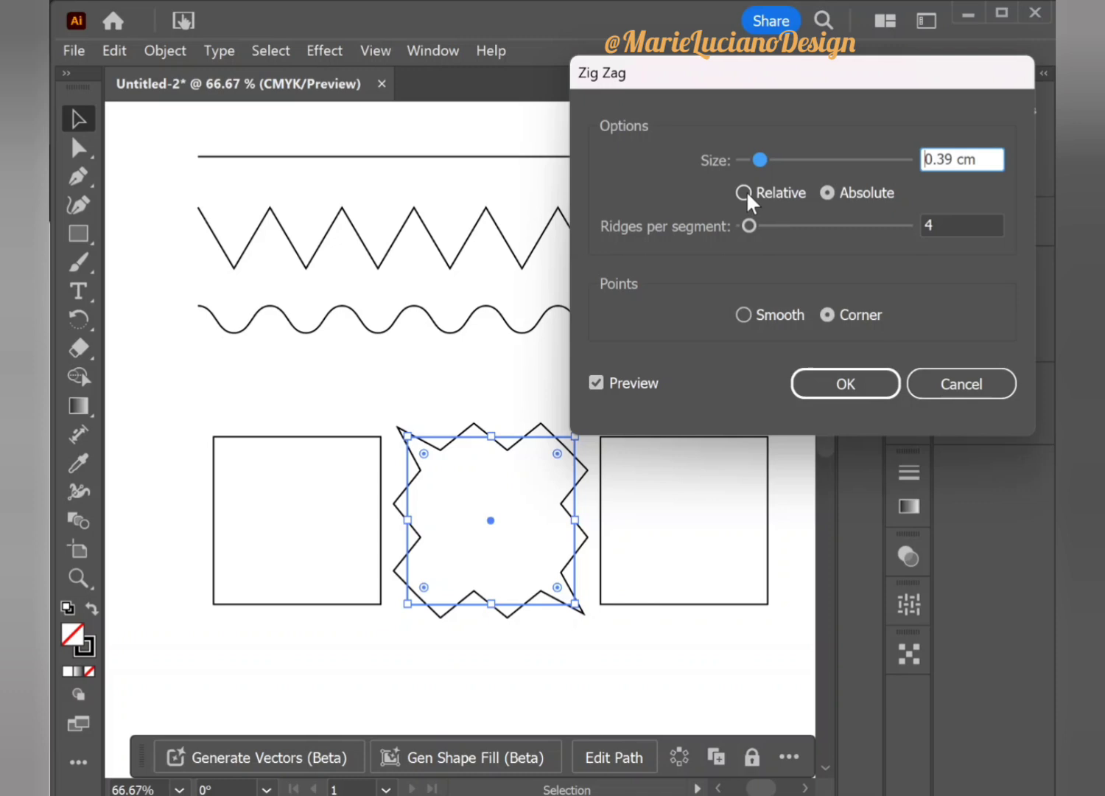
pyautogui.moveTo(748, 226); pyautogui.dragTo(779, 226)
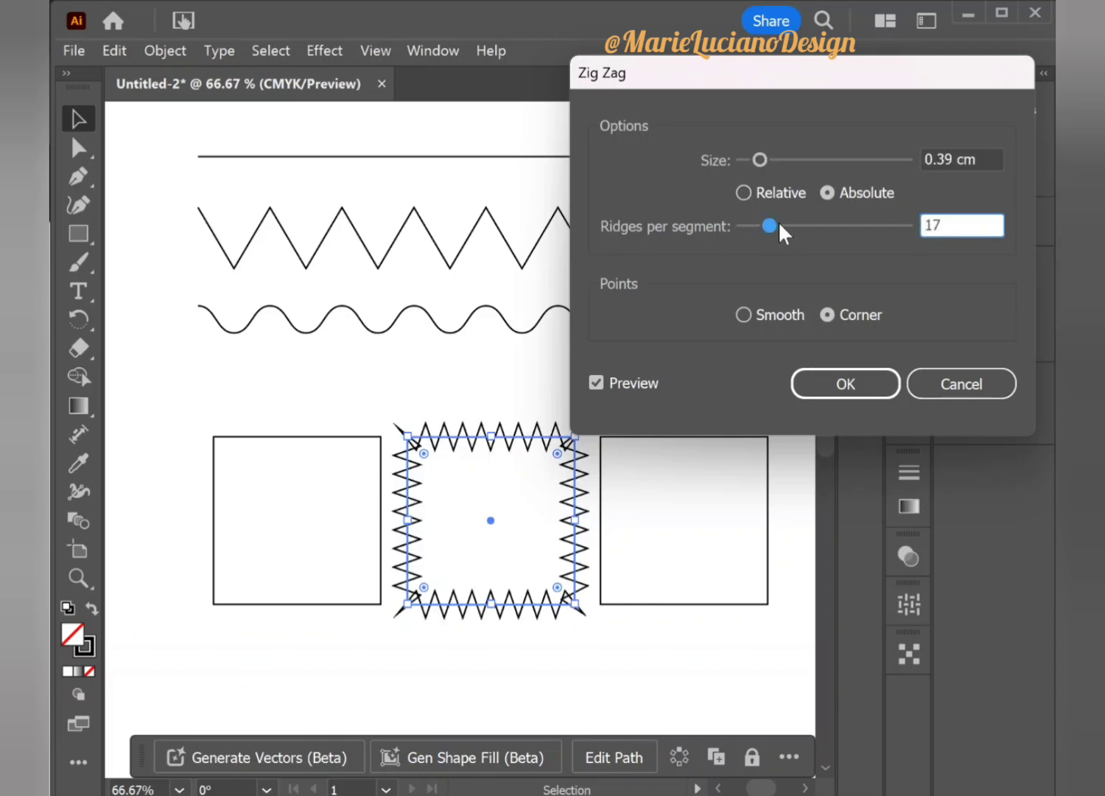
pyautogui.click(743, 159)
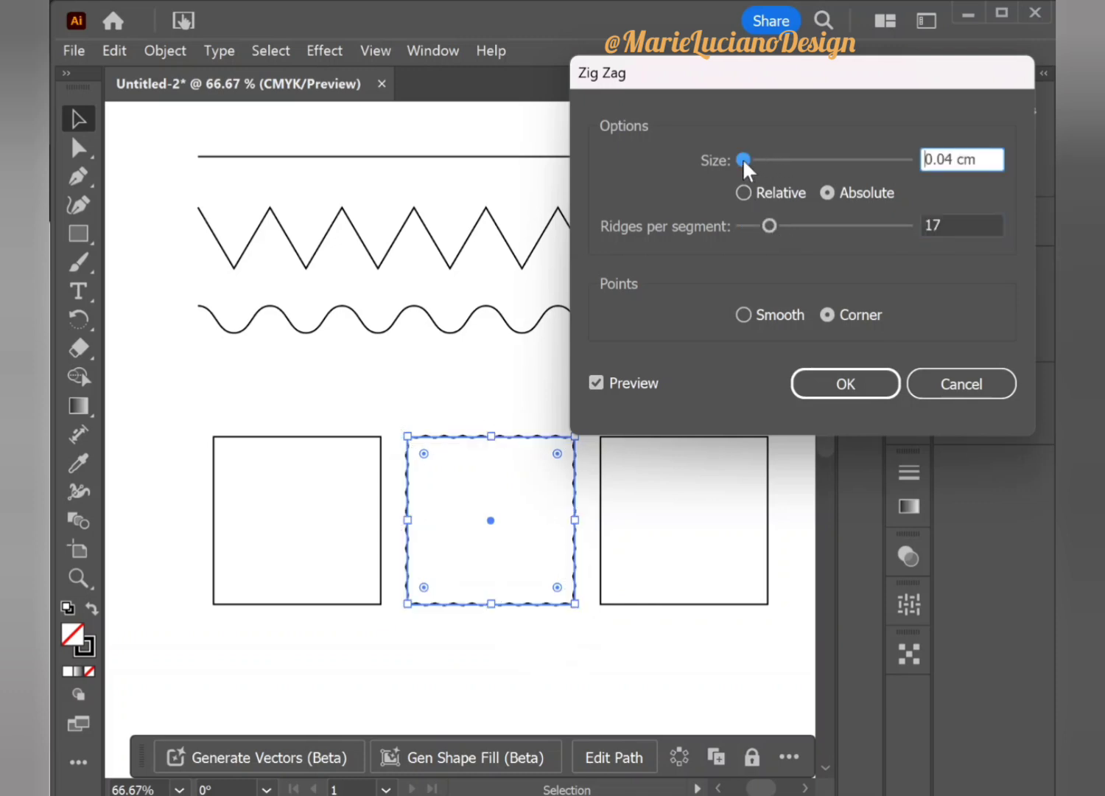
pyautogui.moveTo(741, 158); pyautogui.dragTo(752, 160)
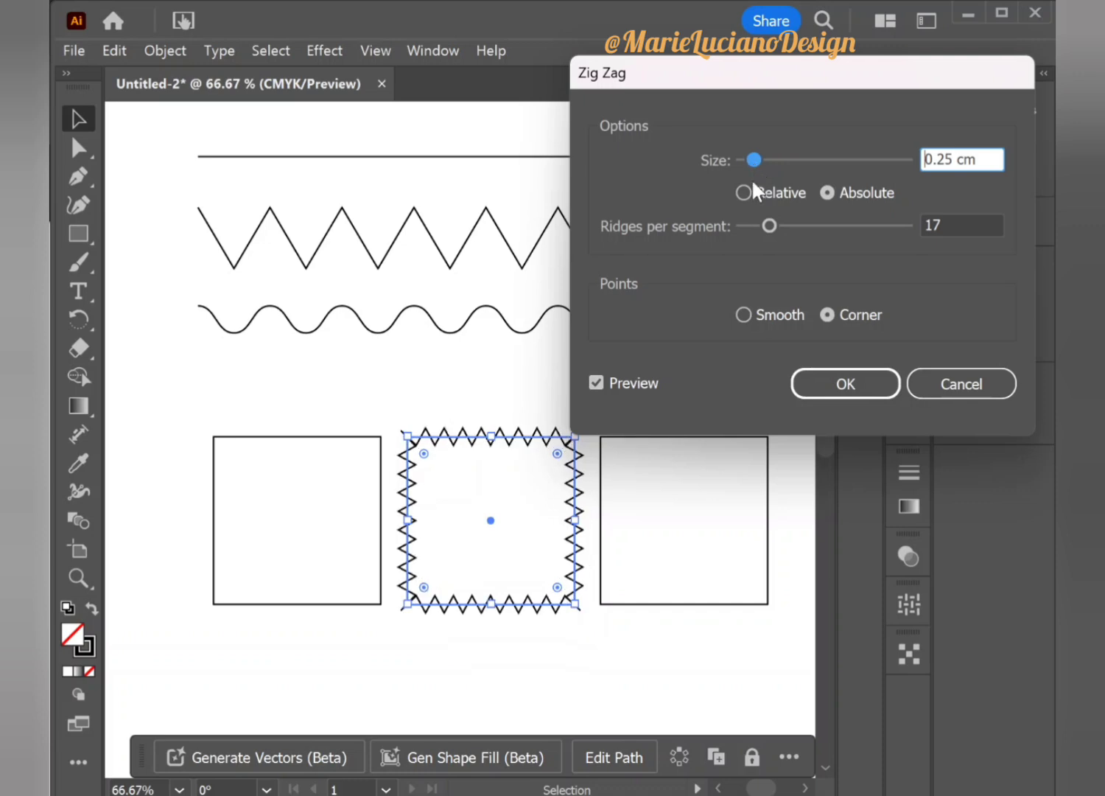
pyautogui.click(757, 225)
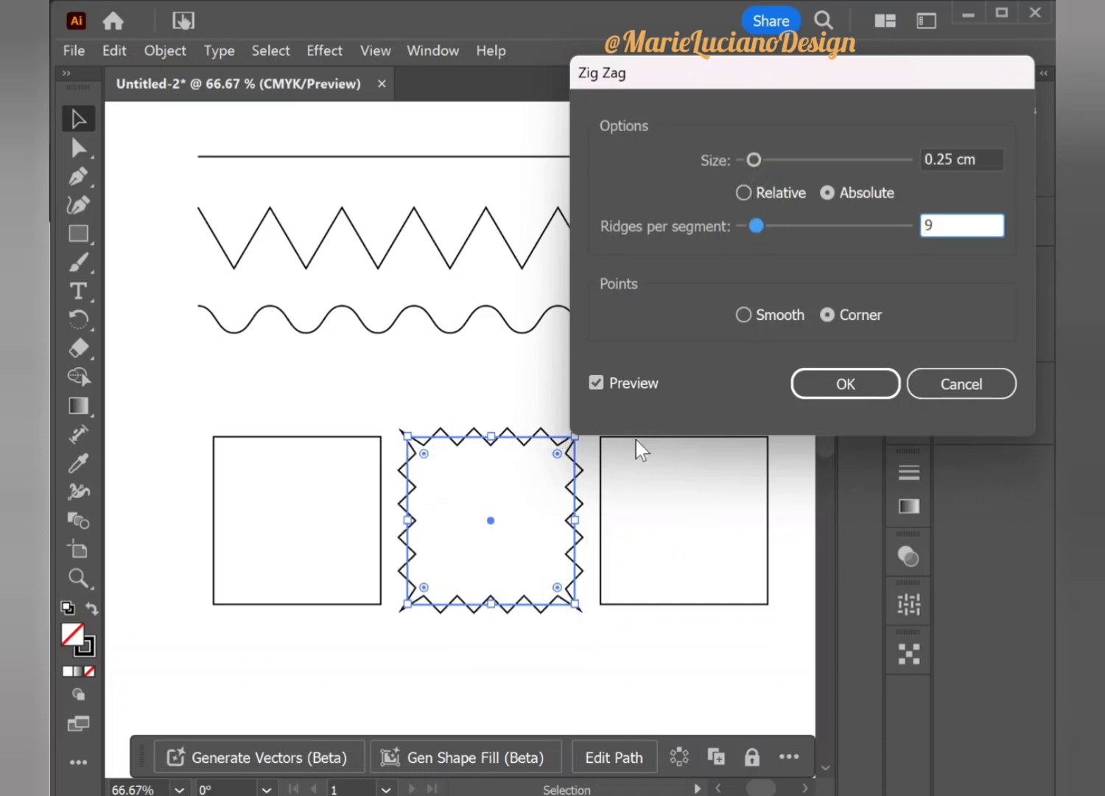
pyautogui.click(750, 315)
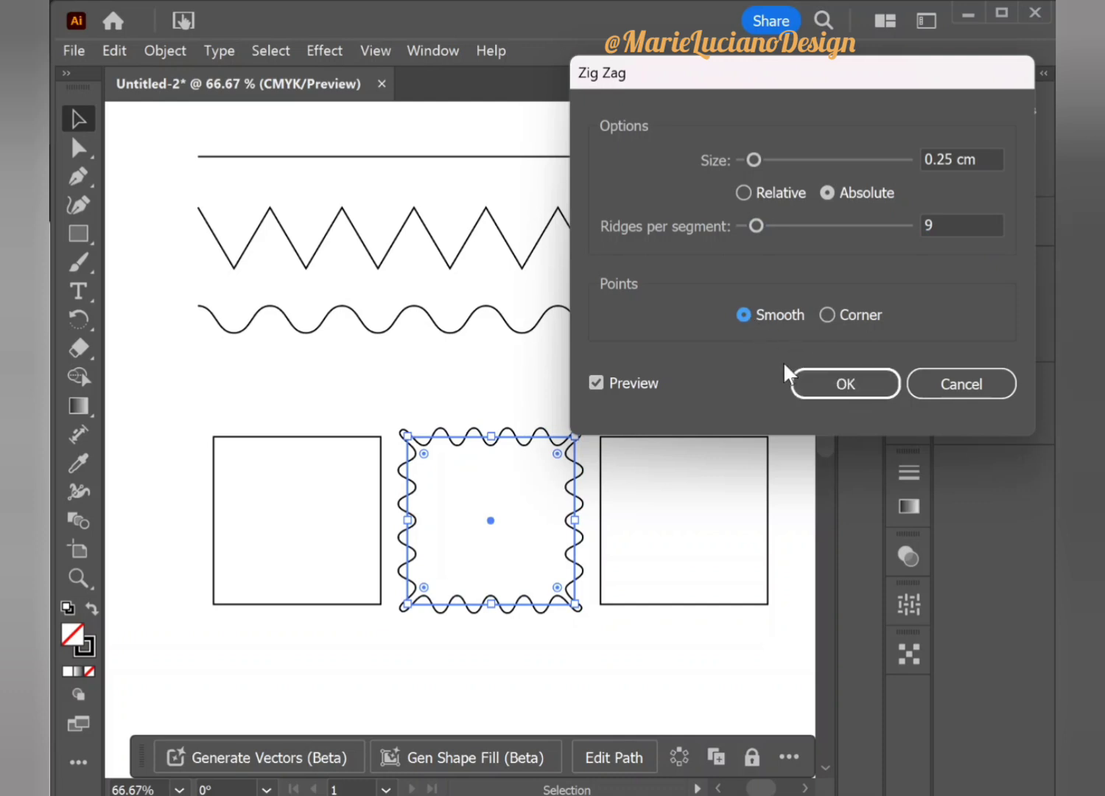
pyautogui.click(810, 398)
pyautogui.click(692, 403)
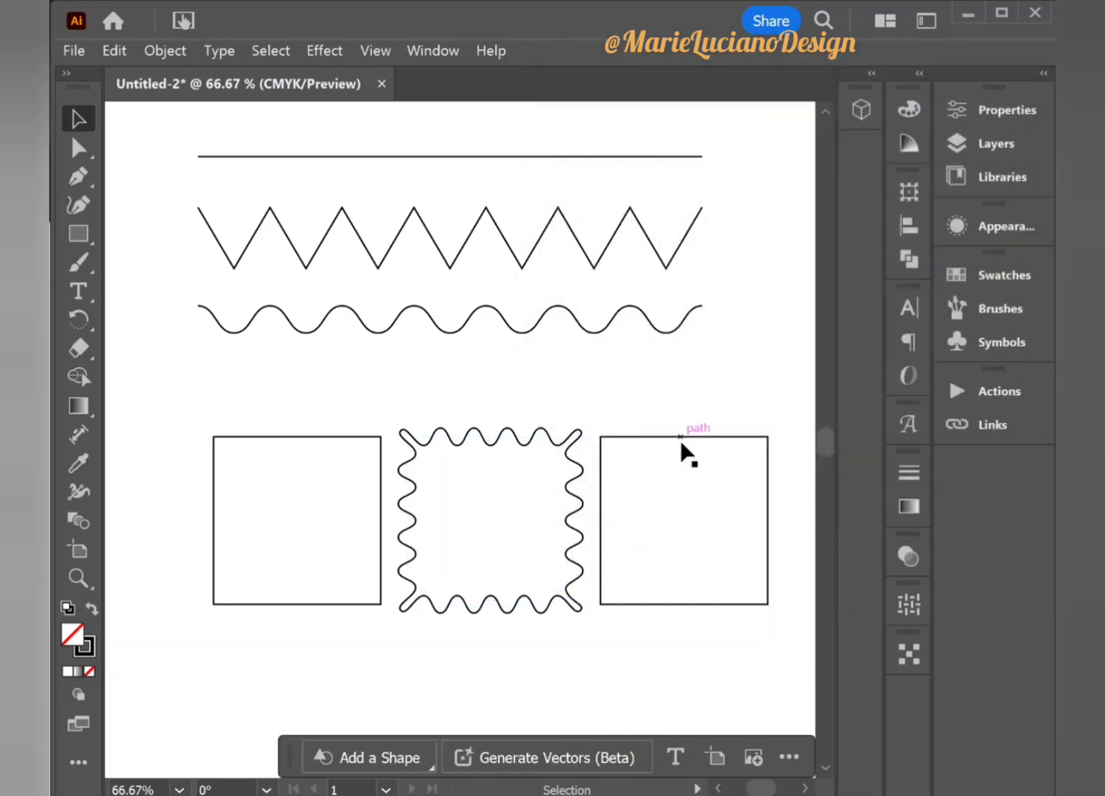
# Select the right-hand square and open the Zig Zag effect settings for it
pyautogui.click(678, 437)
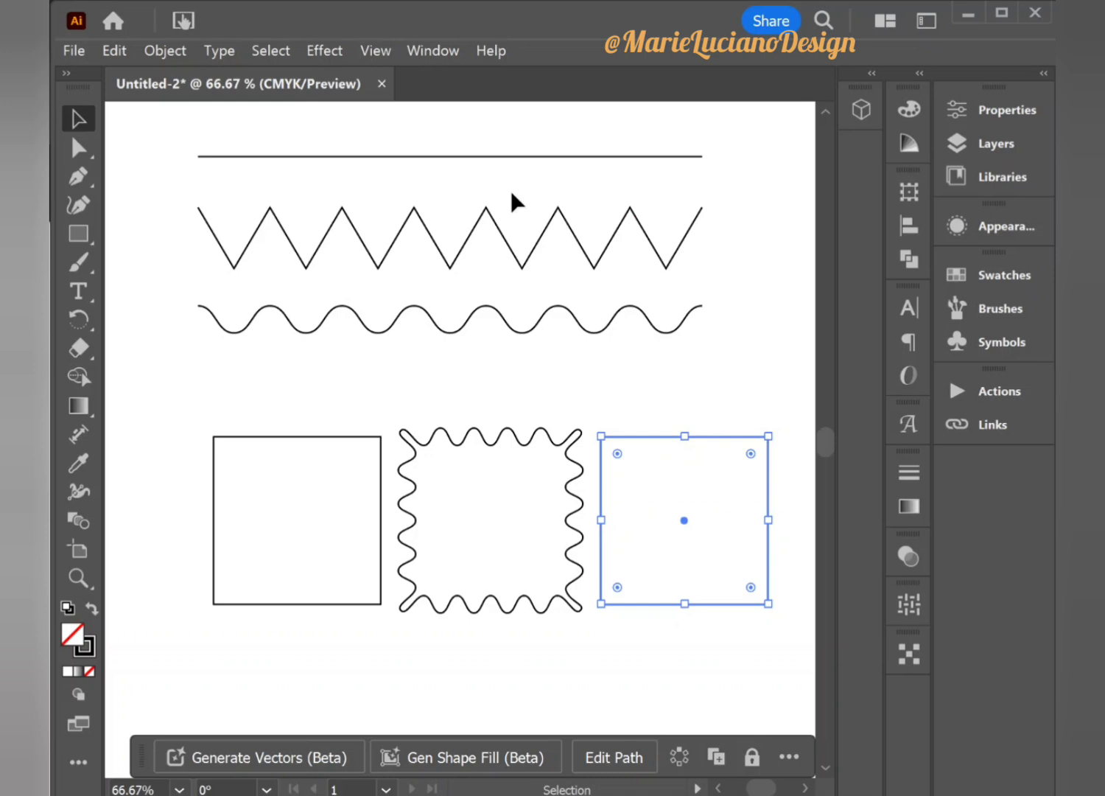
pyautogui.click(310, 50)
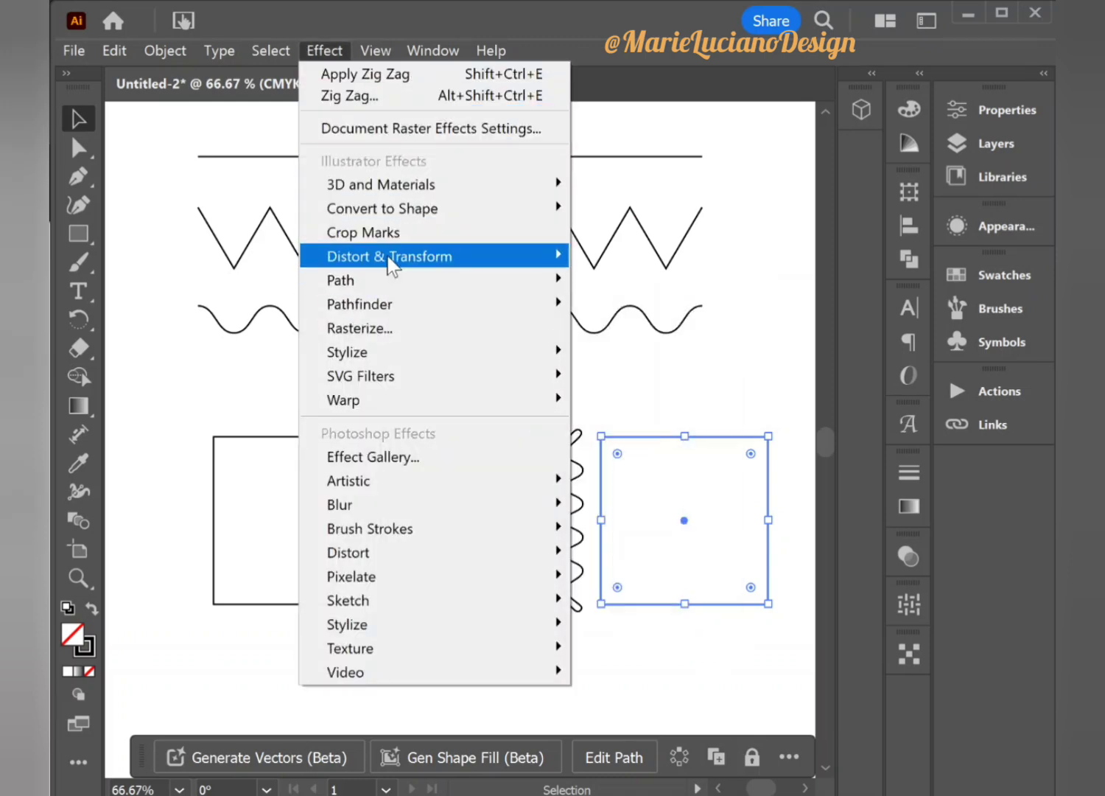
pyautogui.moveTo(506, 259)
pyautogui.click(633, 419)
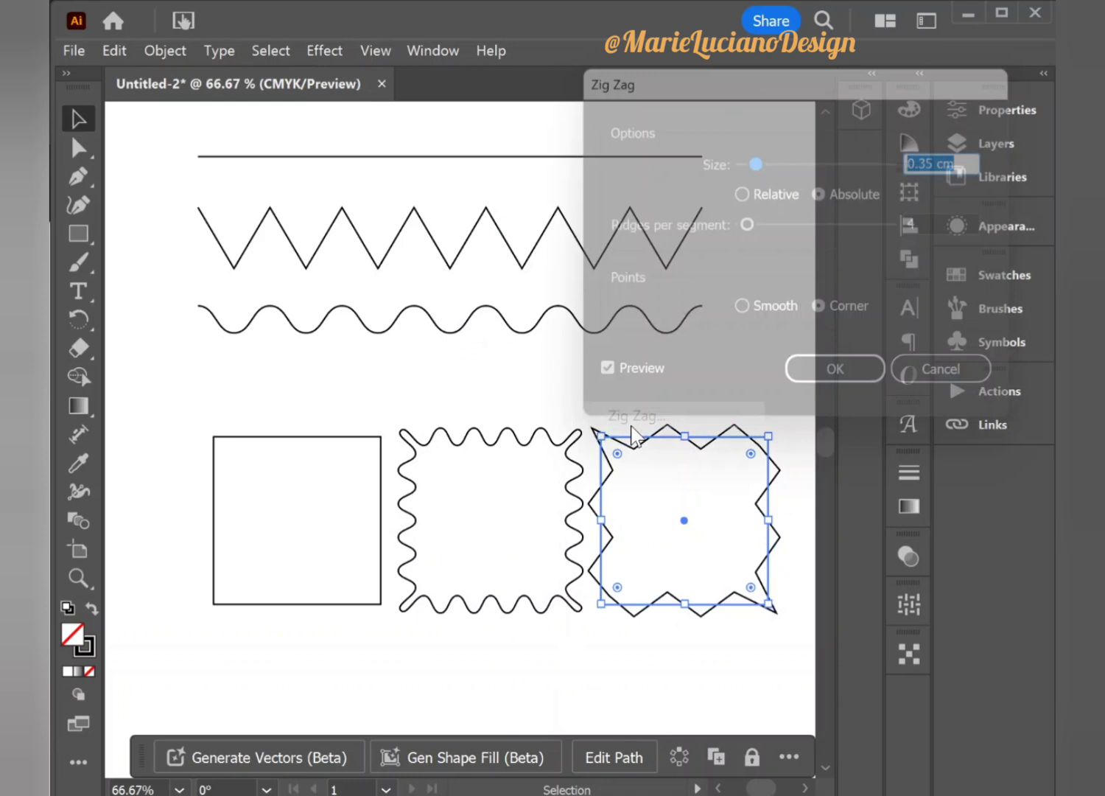
# Set the zigzag to 0.18 cm with 12 ridges per segment and corner points, then apply it
pyautogui.click(773, 160)
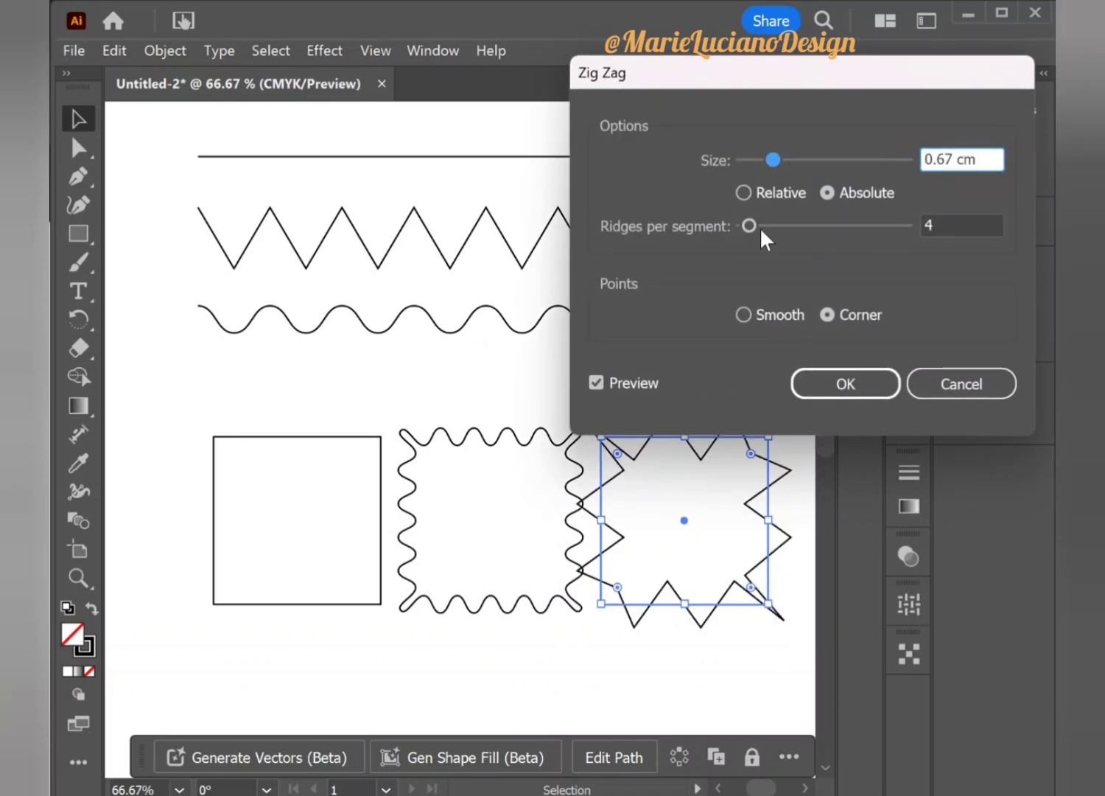
pyautogui.click(760, 227)
pyautogui.click(752, 163)
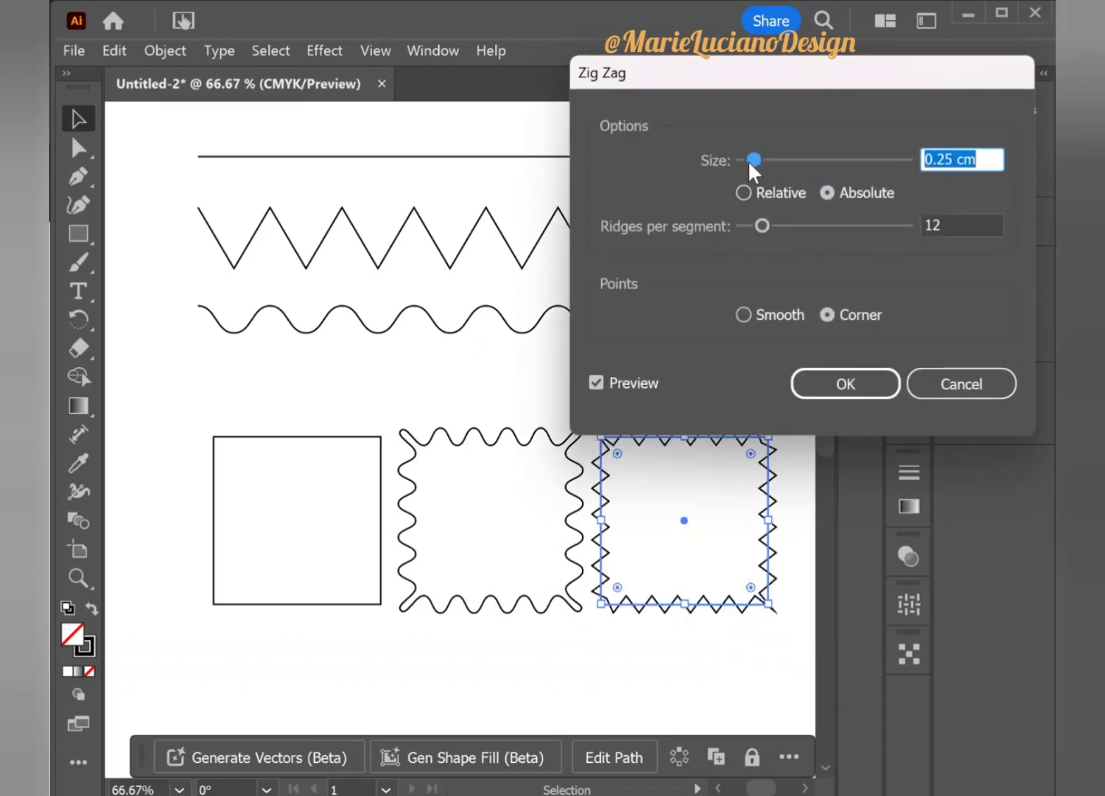
pyautogui.moveTo(748, 160); pyautogui.dragTo(746, 160)
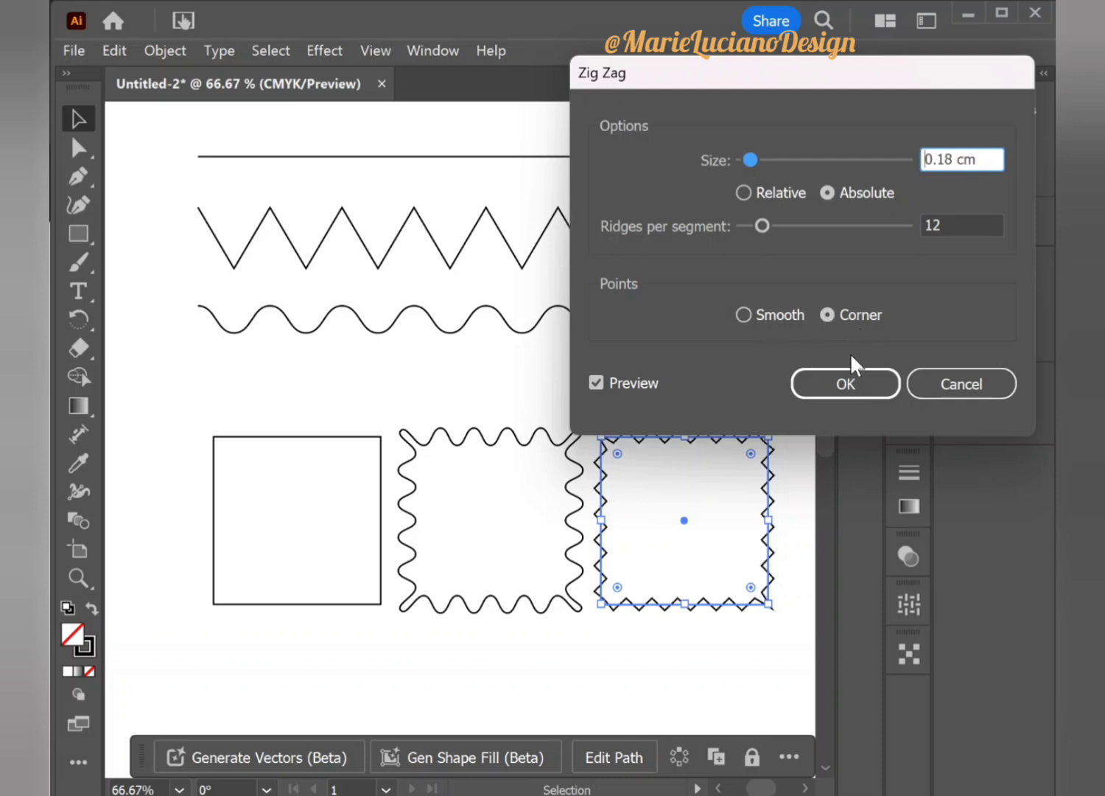
pyautogui.click(846, 379)
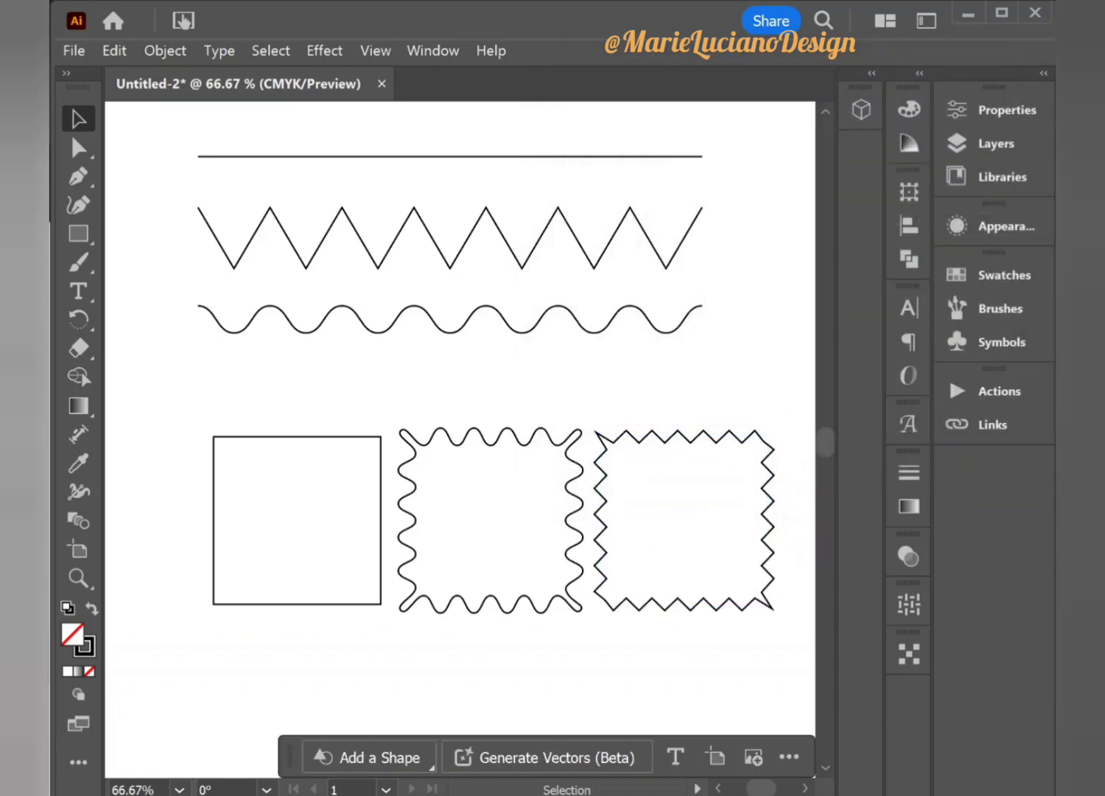
# Select the right-hand square and reopen its Zig Zag effect from the Appearance panel
pyautogui.click(769, 442)
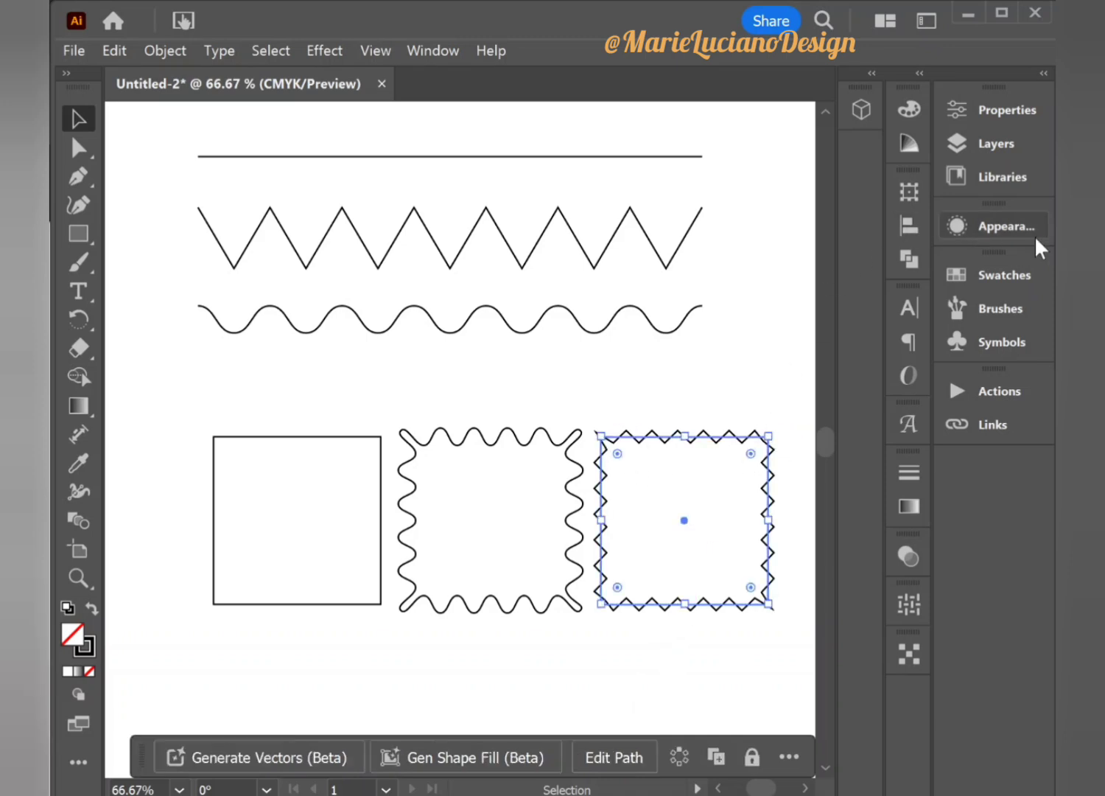
pyautogui.click(1011, 225)
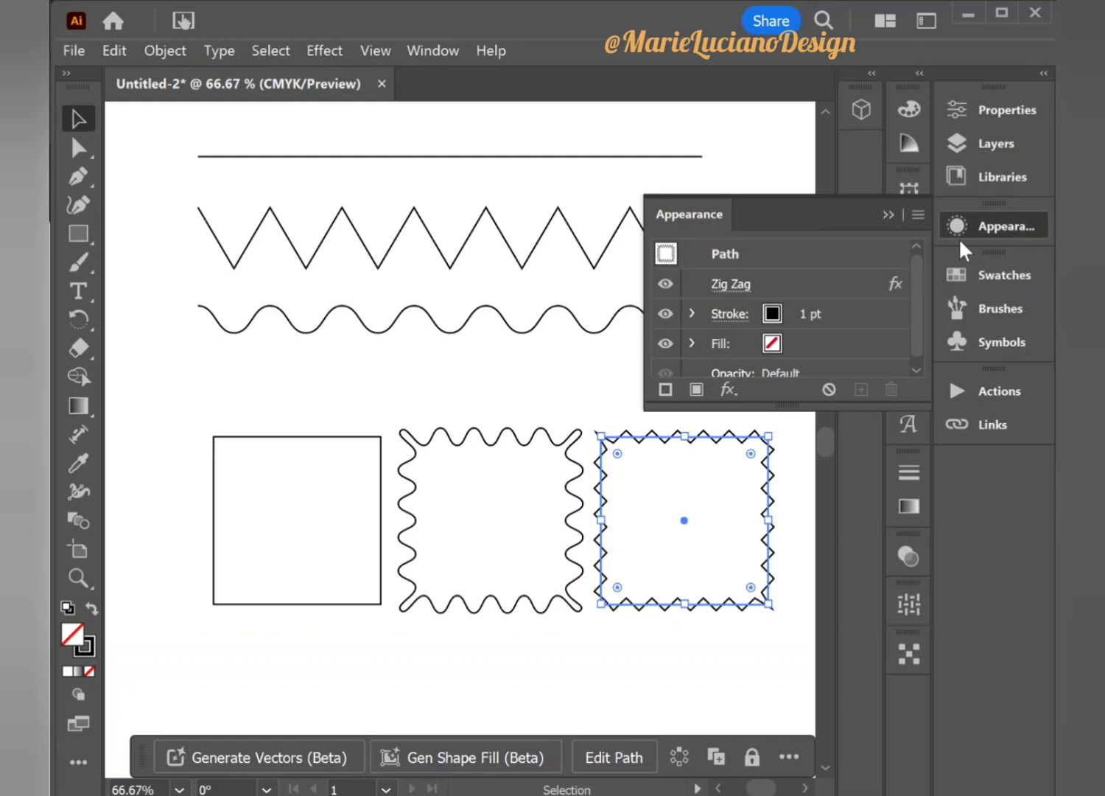
pyautogui.click(740, 285)
pyautogui.moveTo(842, 71); pyautogui.dragTo(429, 65)
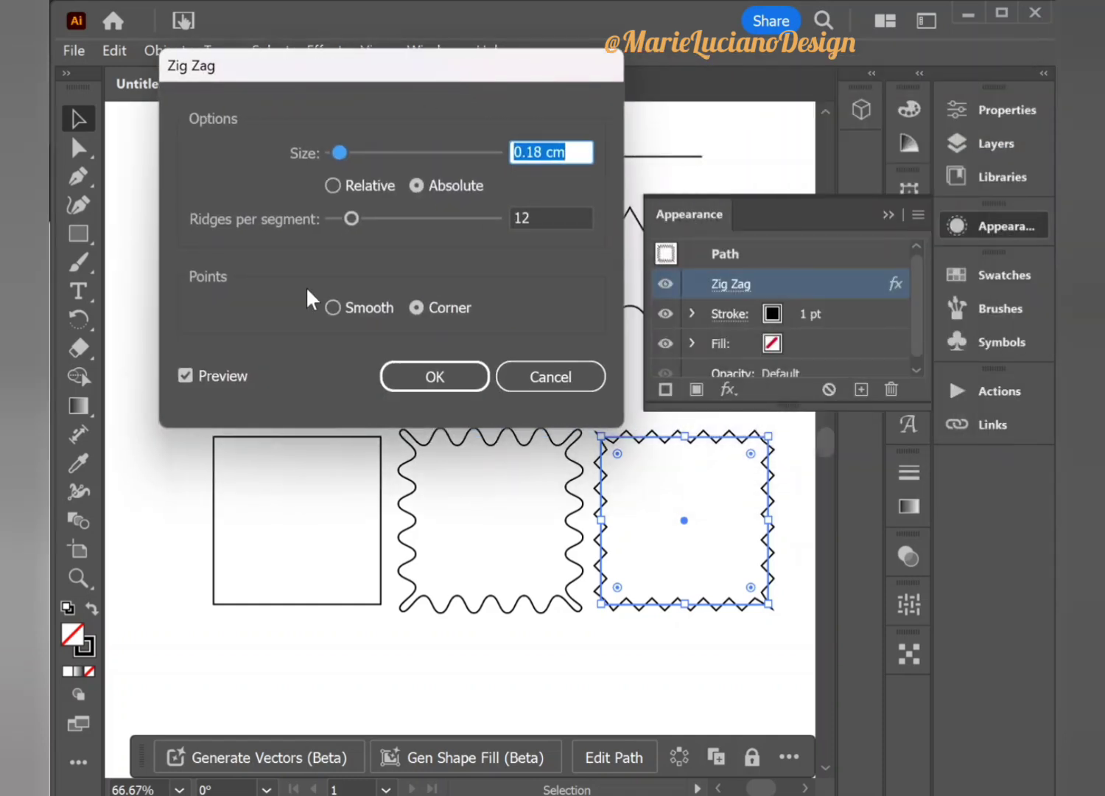
# Change the zigzag to 0.25 cm with 9 ridges per segment, confirm, and deselect
pyautogui.moveTo(355, 216); pyautogui.dragTo(372, 215)
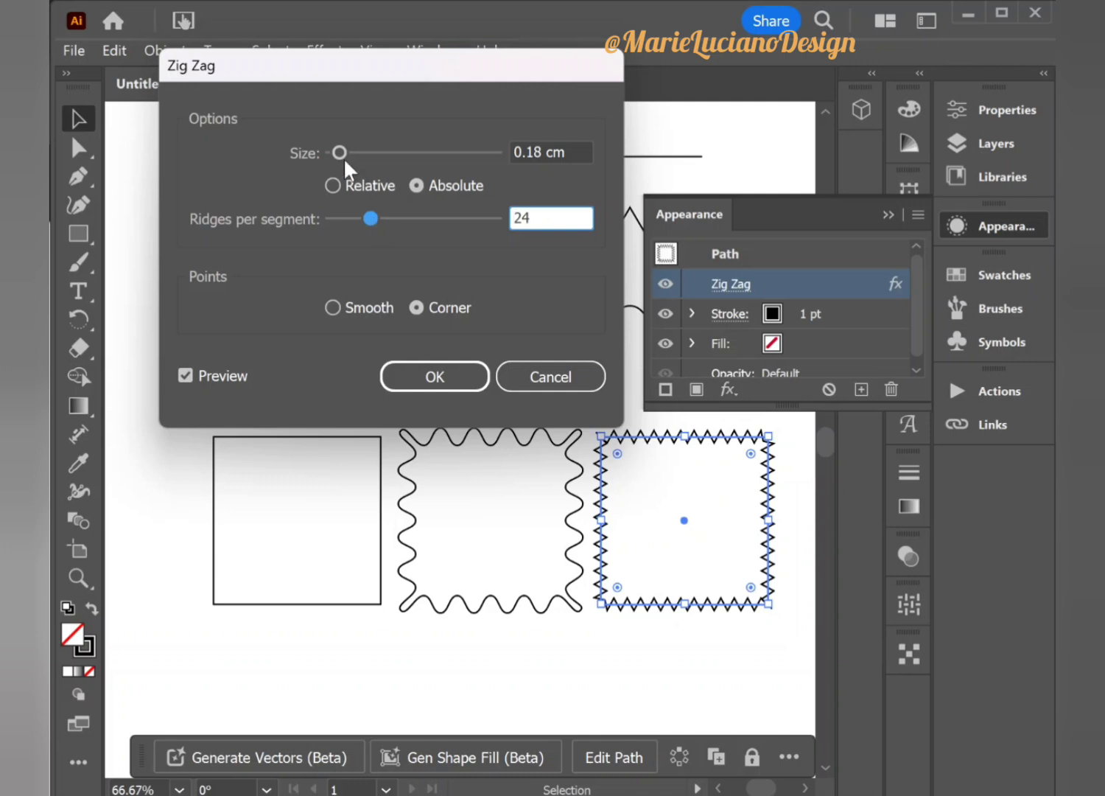
pyautogui.moveTo(346, 151); pyautogui.dragTo(340, 152)
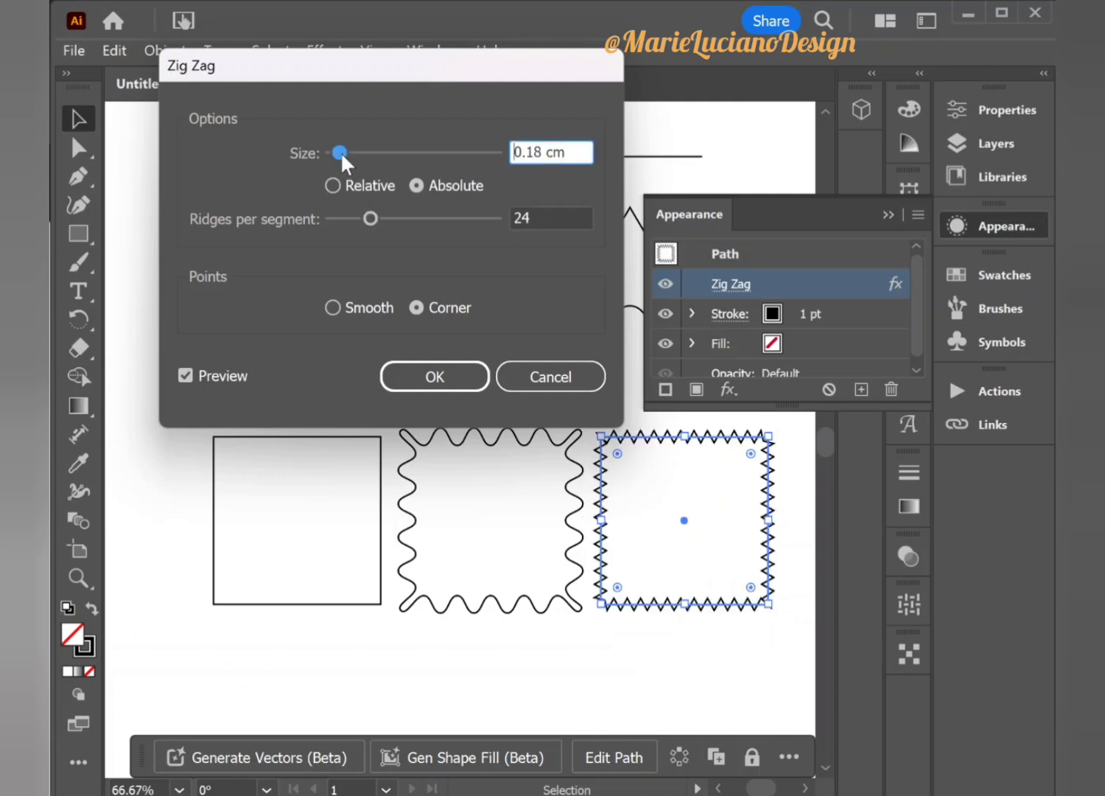
pyautogui.click(346, 216)
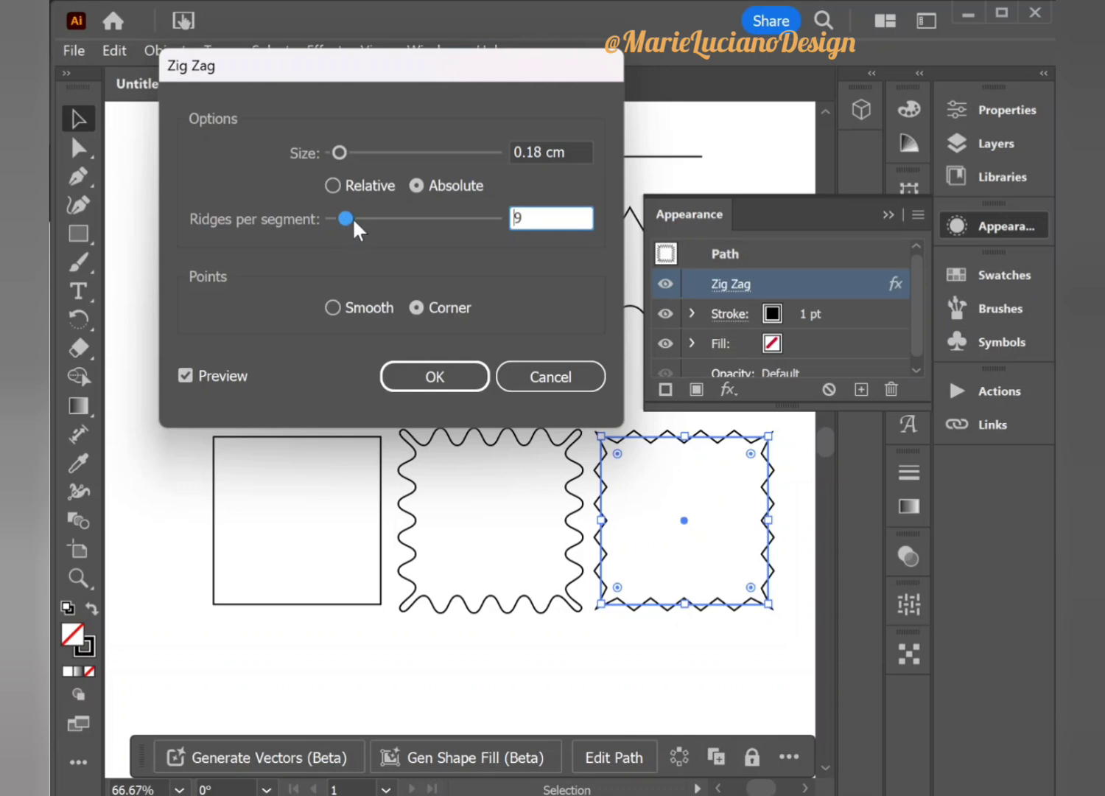
pyautogui.click(350, 152)
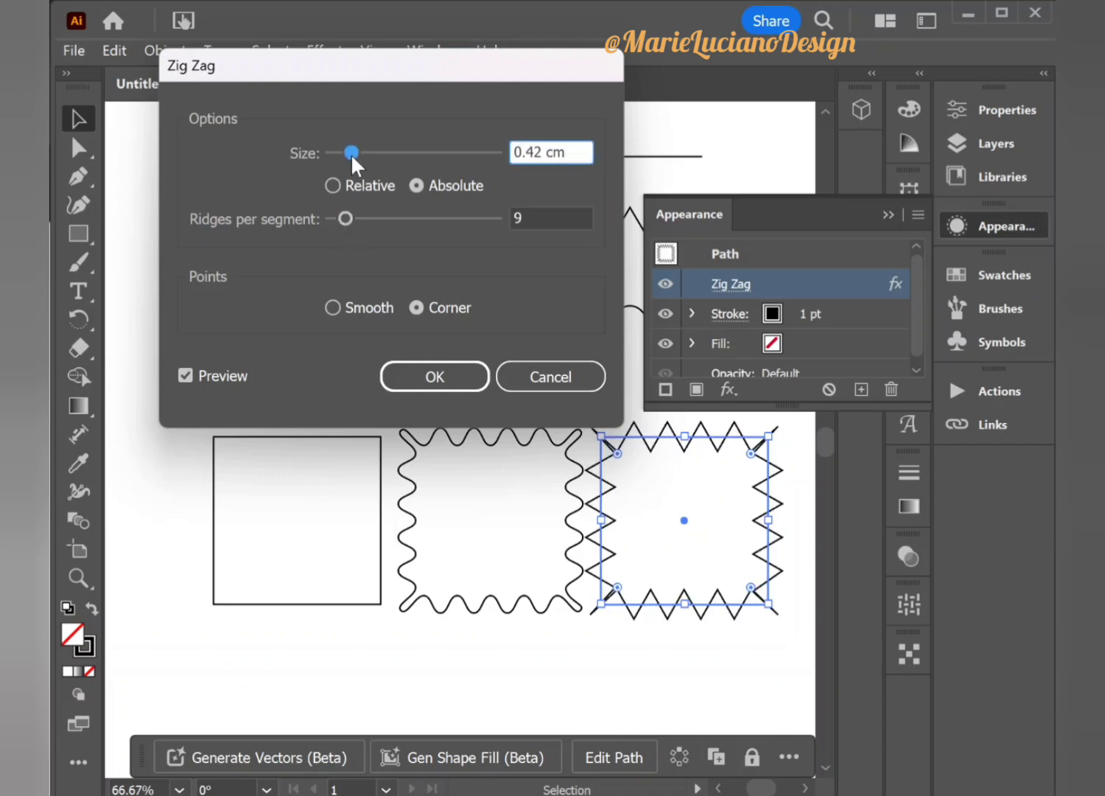
pyautogui.moveTo(345, 154); pyautogui.dragTo(343, 154)
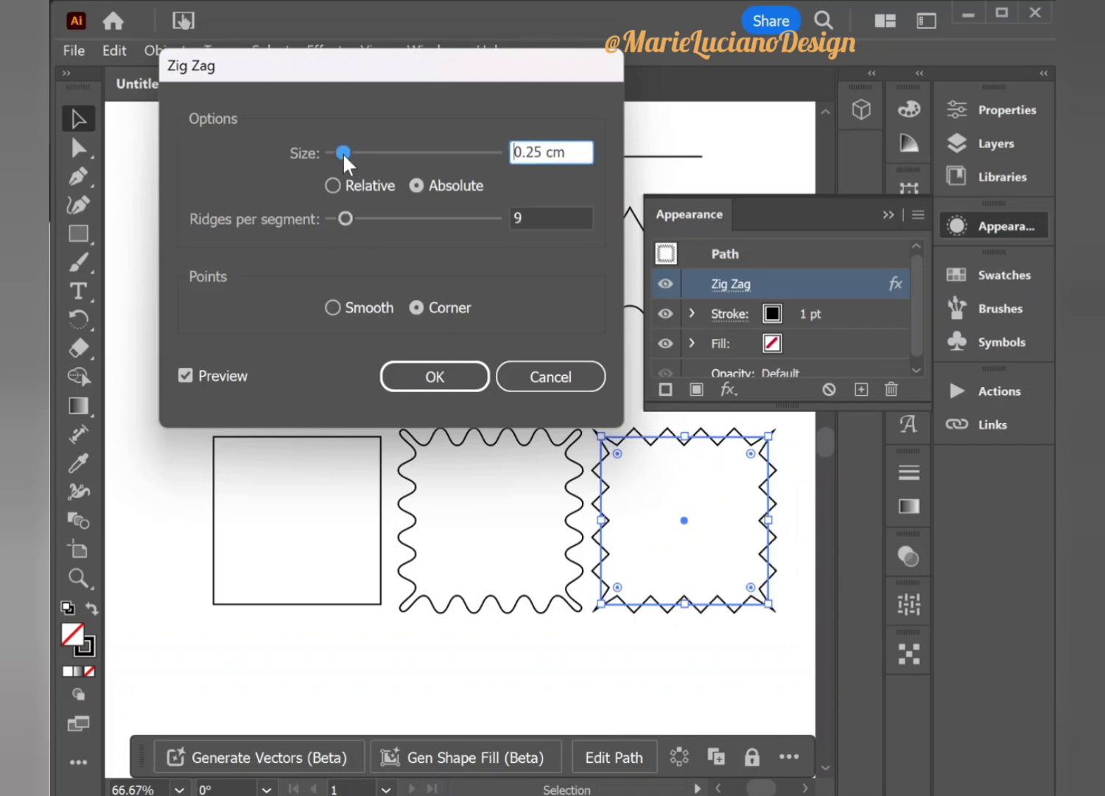
pyautogui.click(428, 368)
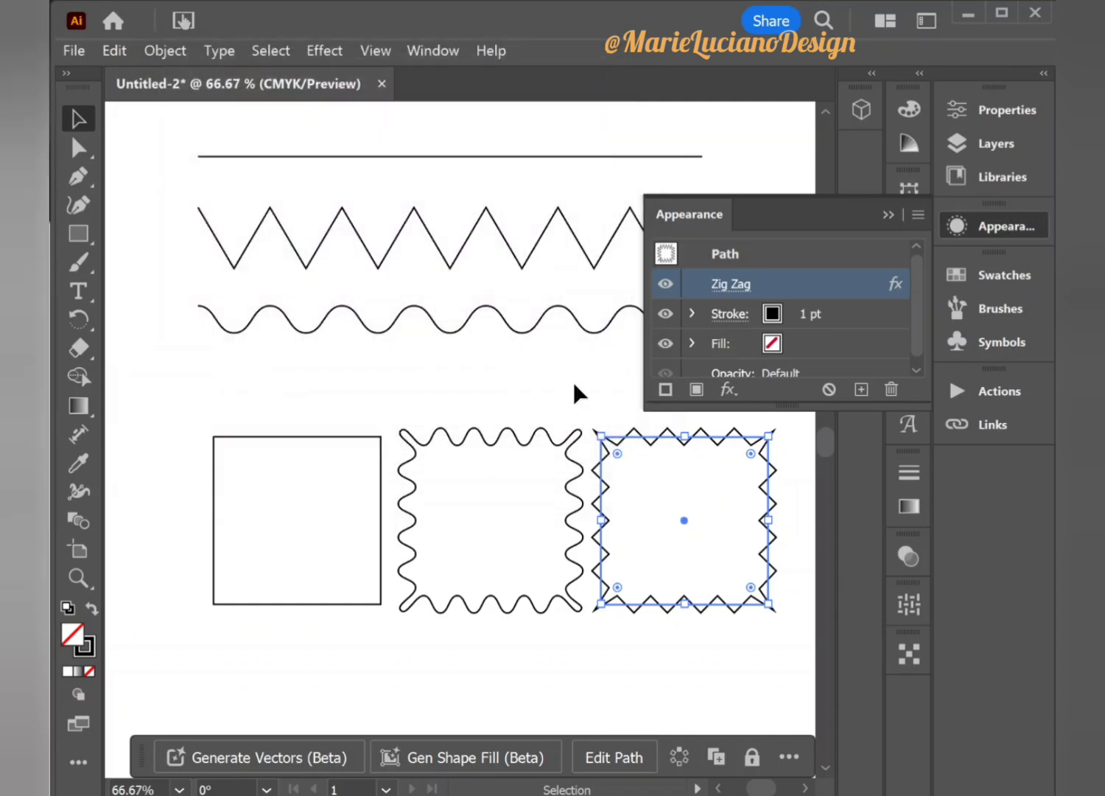
pyautogui.click(619, 459)
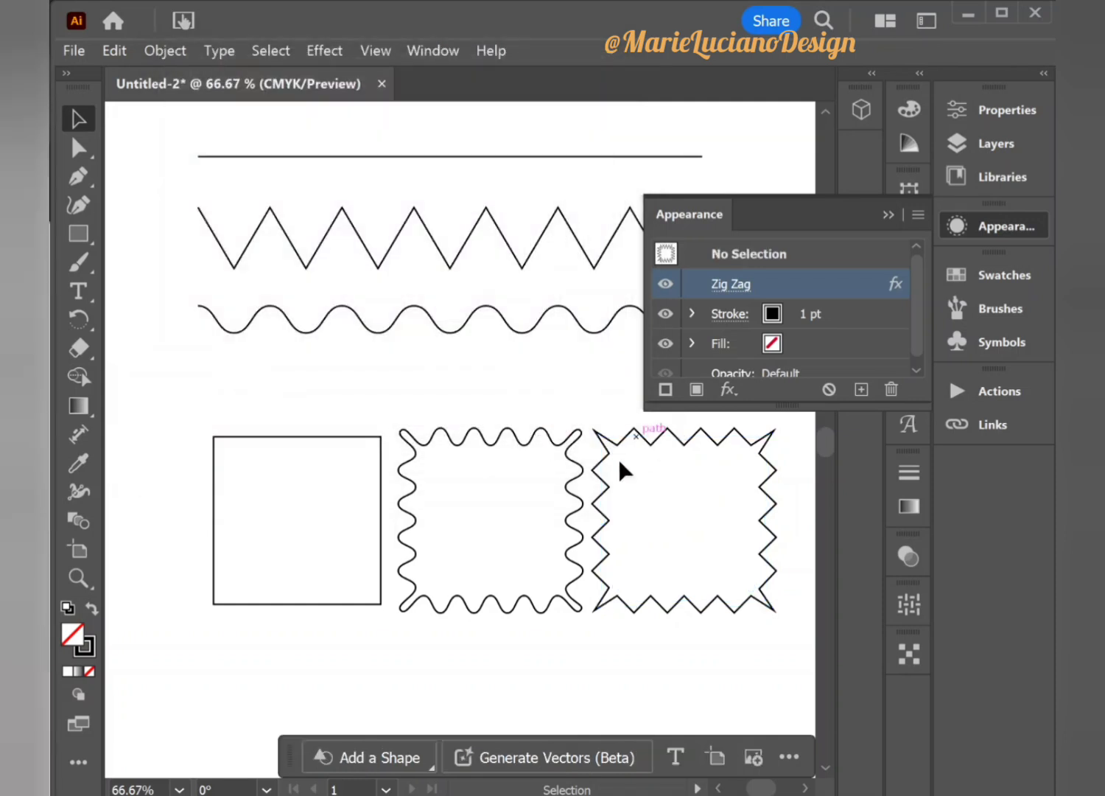
# Draw a 4.41 cm circle below the left square with the Ellipse Tool
pyautogui.click(888, 215)
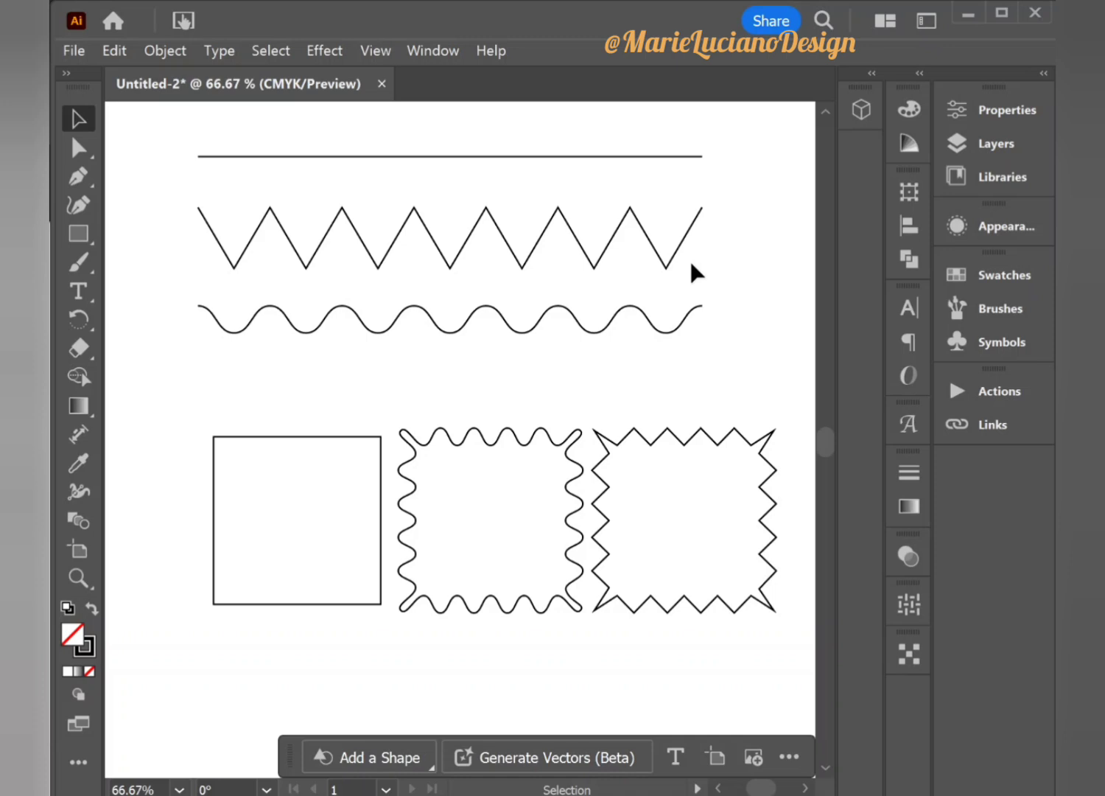
pyautogui.scroll(-5, 653, 298)
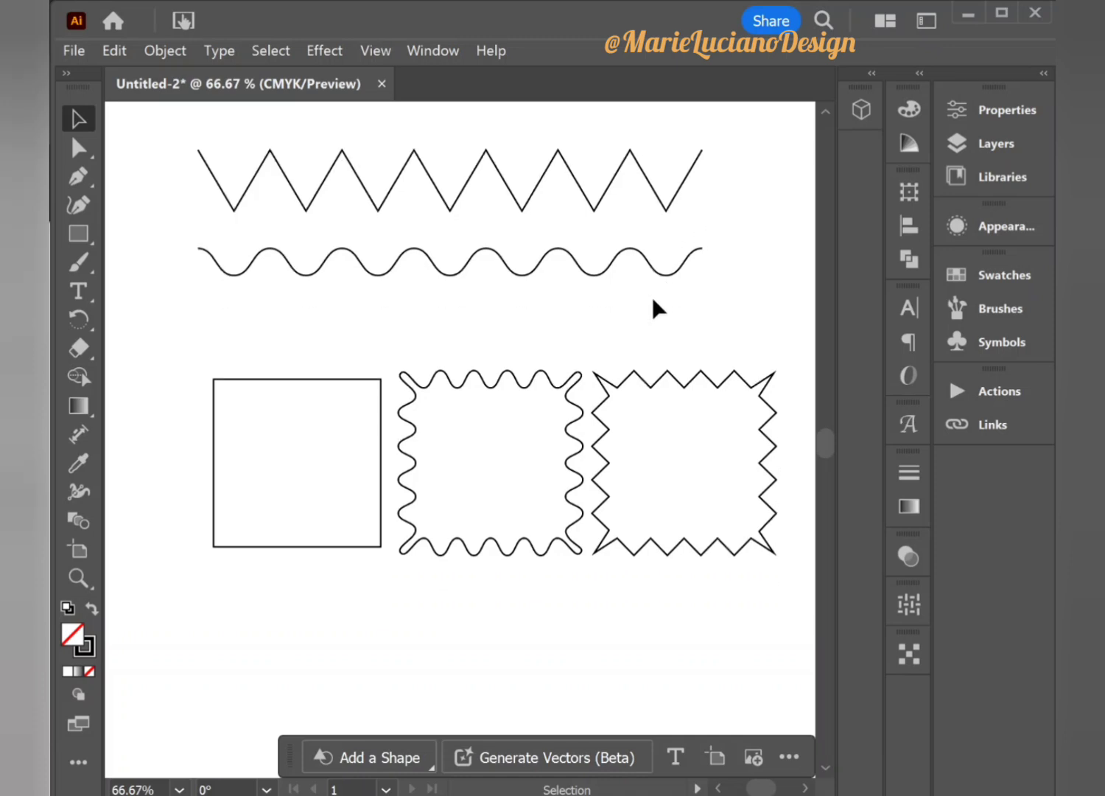
pyautogui.moveTo(65, 233); pyautogui.dragTo(163, 262)
pyautogui.moveTo(297, 599); pyautogui.dragTo(221, 523)
# Copy the circle twice to the right to make a row of three, then select the right one
pyautogui.click(78, 120)
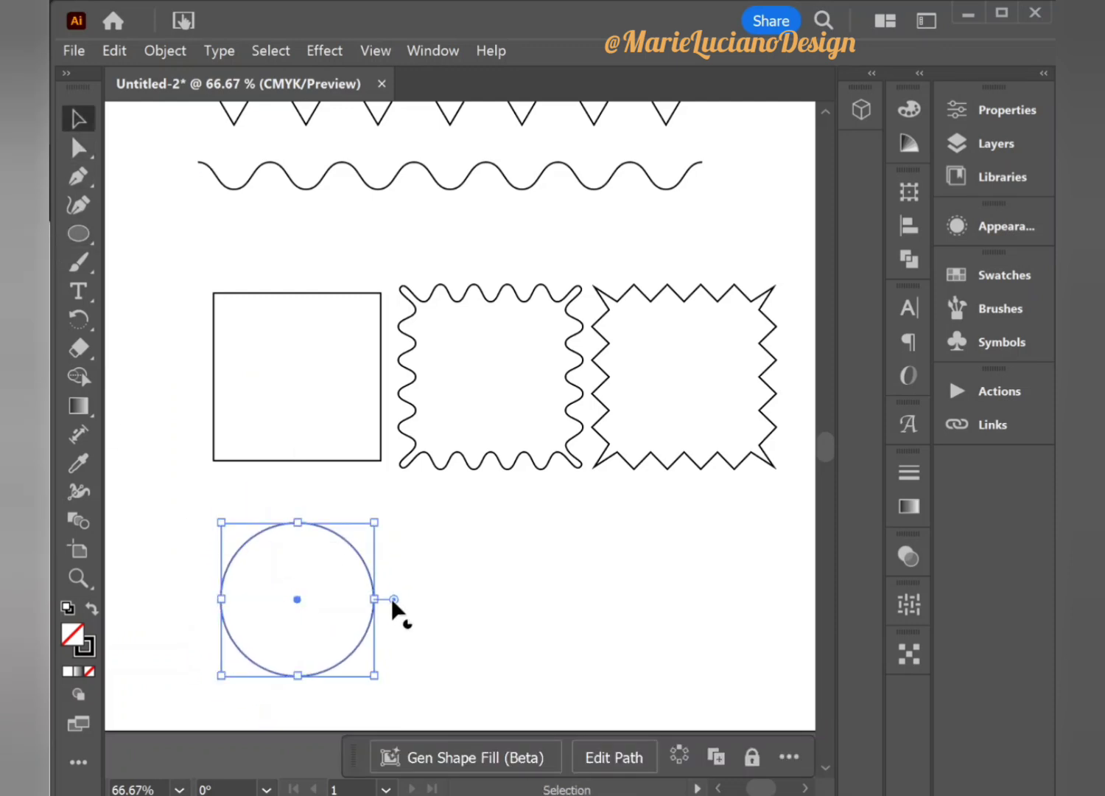
pyautogui.moveTo(372, 579); pyautogui.dragTo(575, 587)
pyautogui.hotkey('ctrl', 'd')
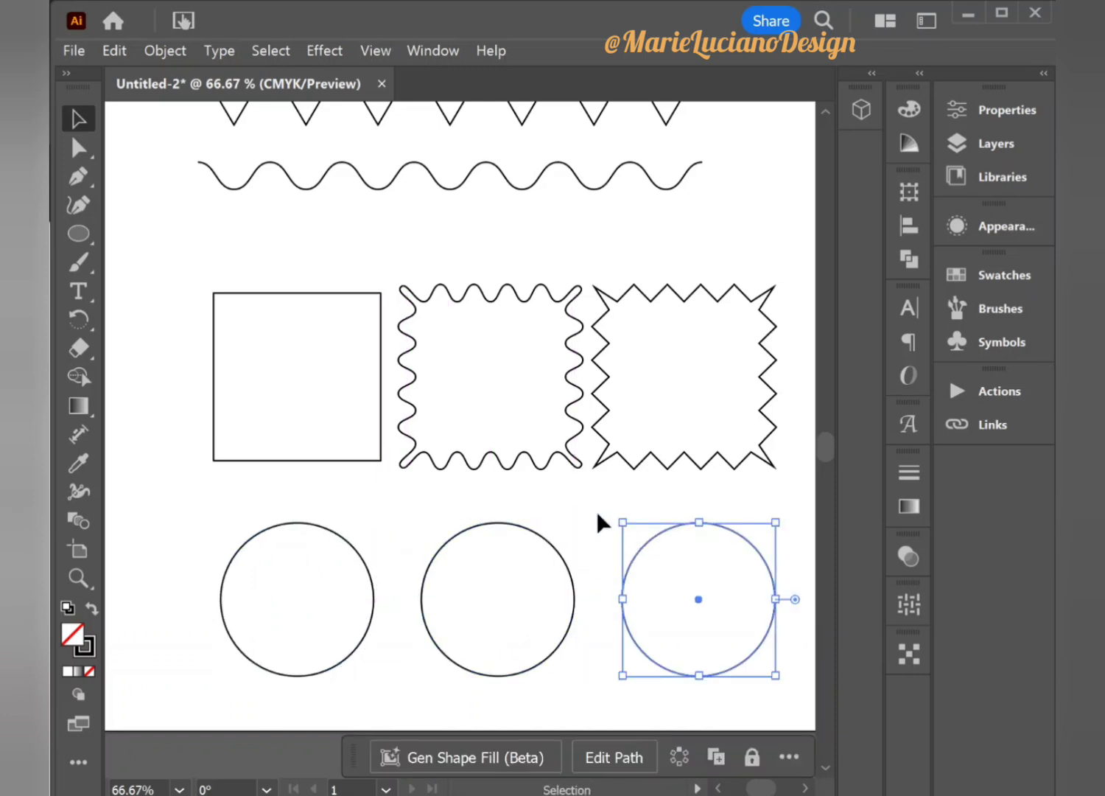
pyautogui.click(596, 510)
pyautogui.click(654, 546)
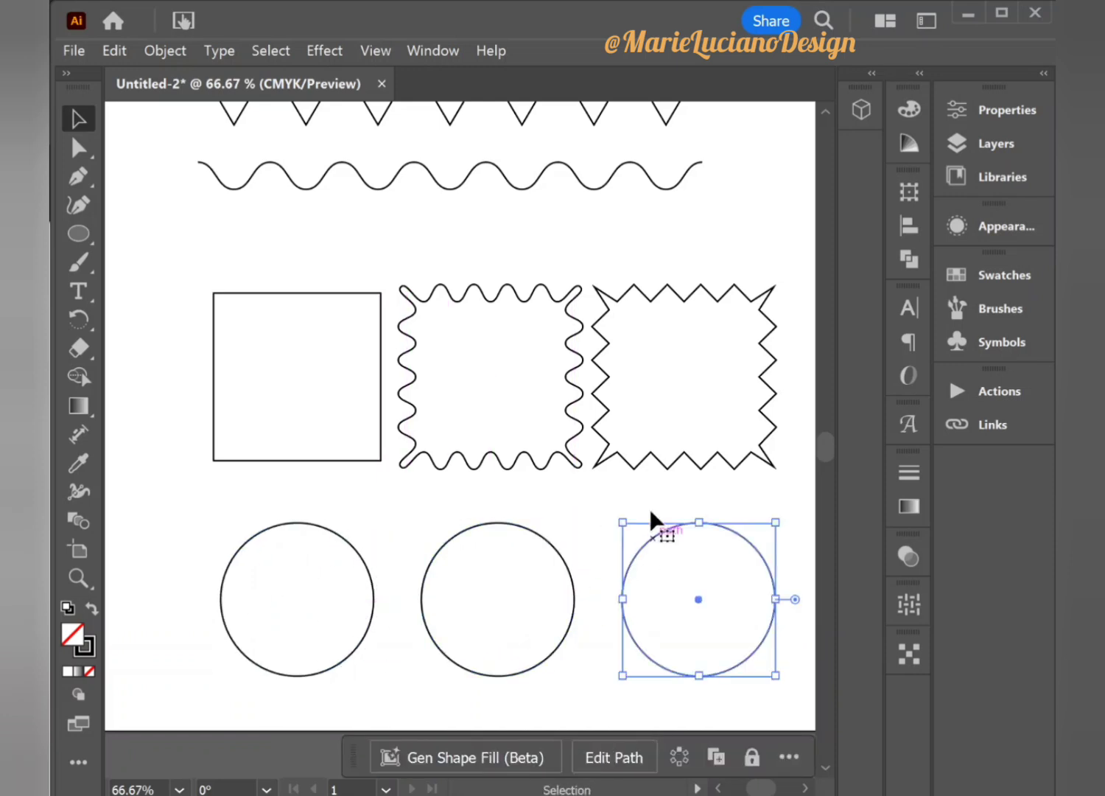
# Give the right circle a corner-point Zig Zag (0.35 cm, 4 ridges) to form a star
pyautogui.click(333, 53)
pyautogui.moveTo(409, 259)
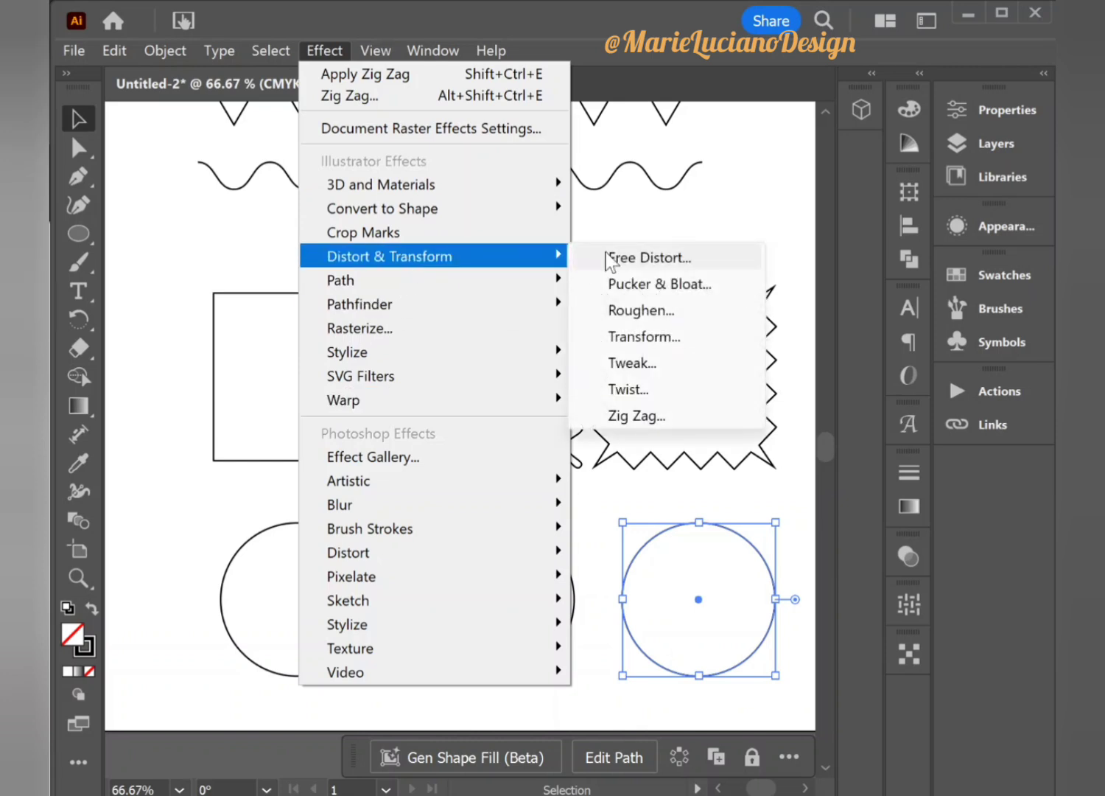
pyautogui.click(613, 414)
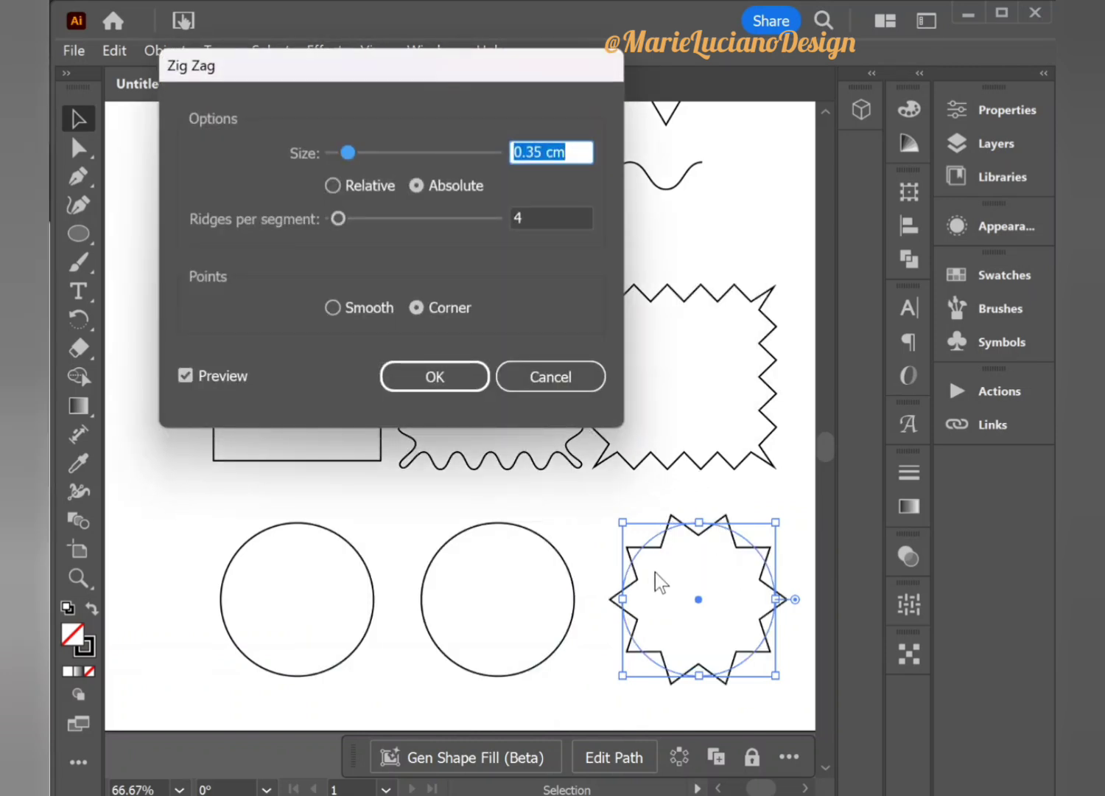
pyautogui.click(440, 380)
pyautogui.click(489, 523)
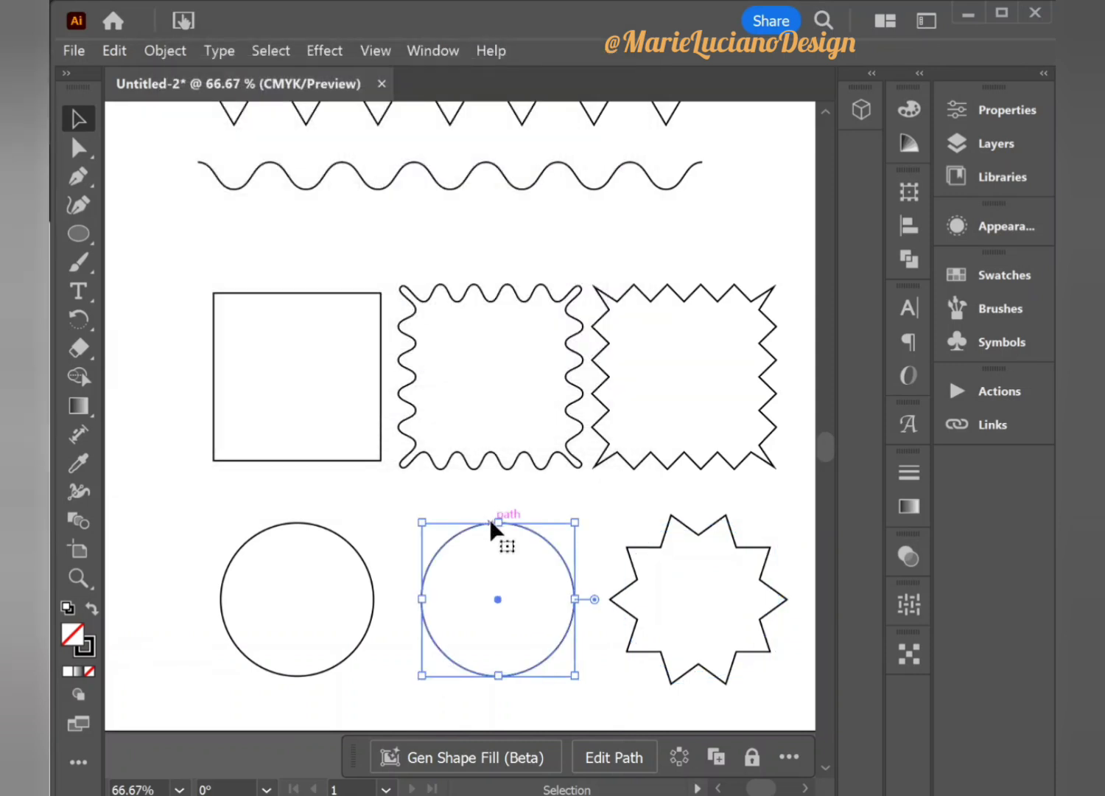
# Apply a Smooth Zig Zag of 0.32 cm with 4 ridges to the middle circle, forming a wavy flower
pyautogui.click(344, 51)
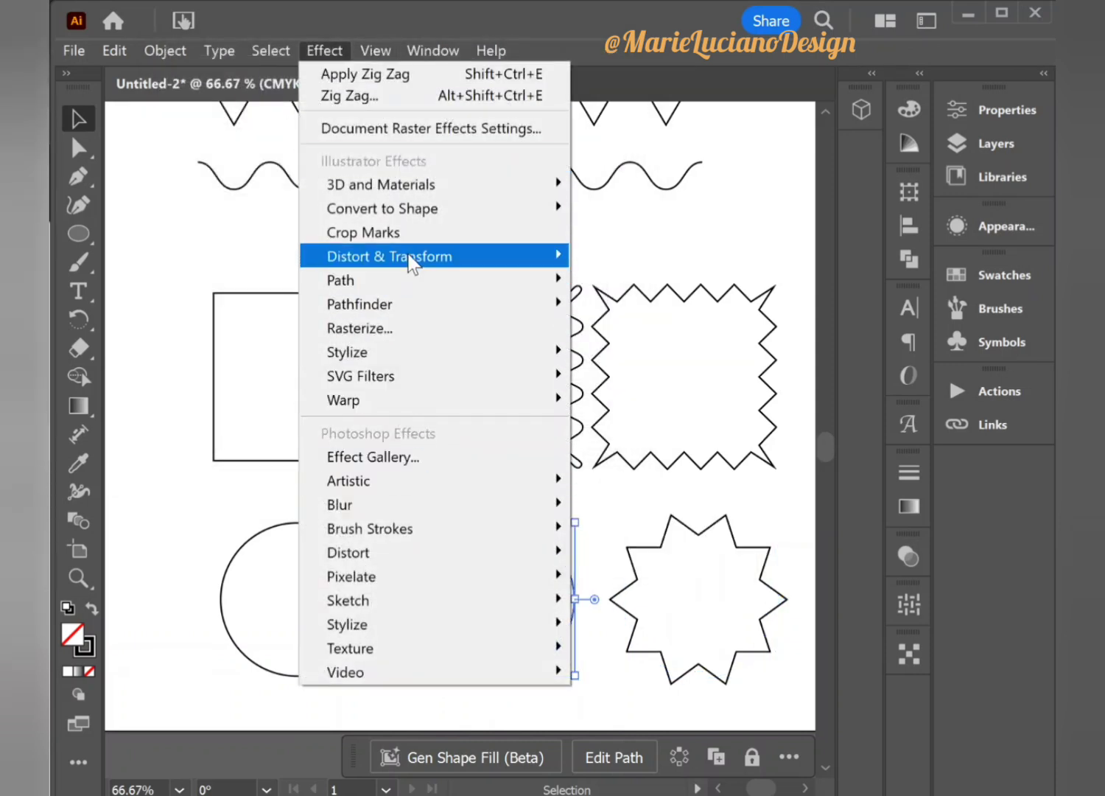
pyautogui.moveTo(412, 260)
pyautogui.click(621, 417)
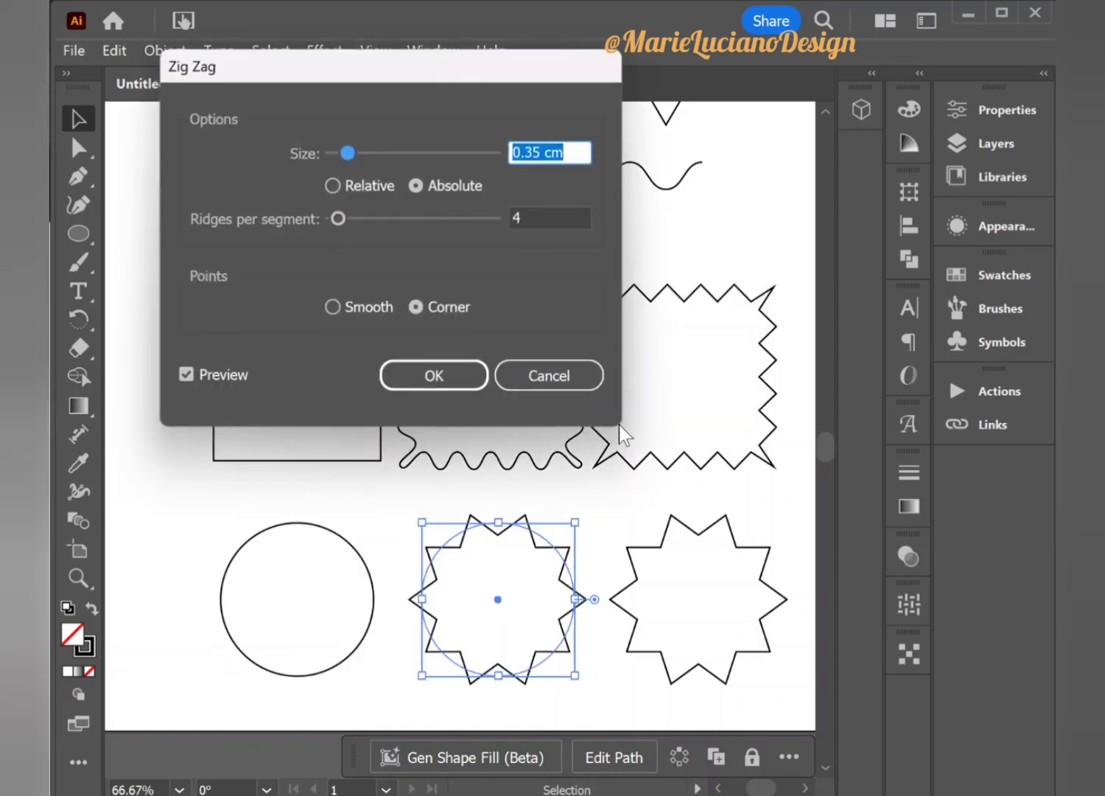
pyautogui.click(337, 308)
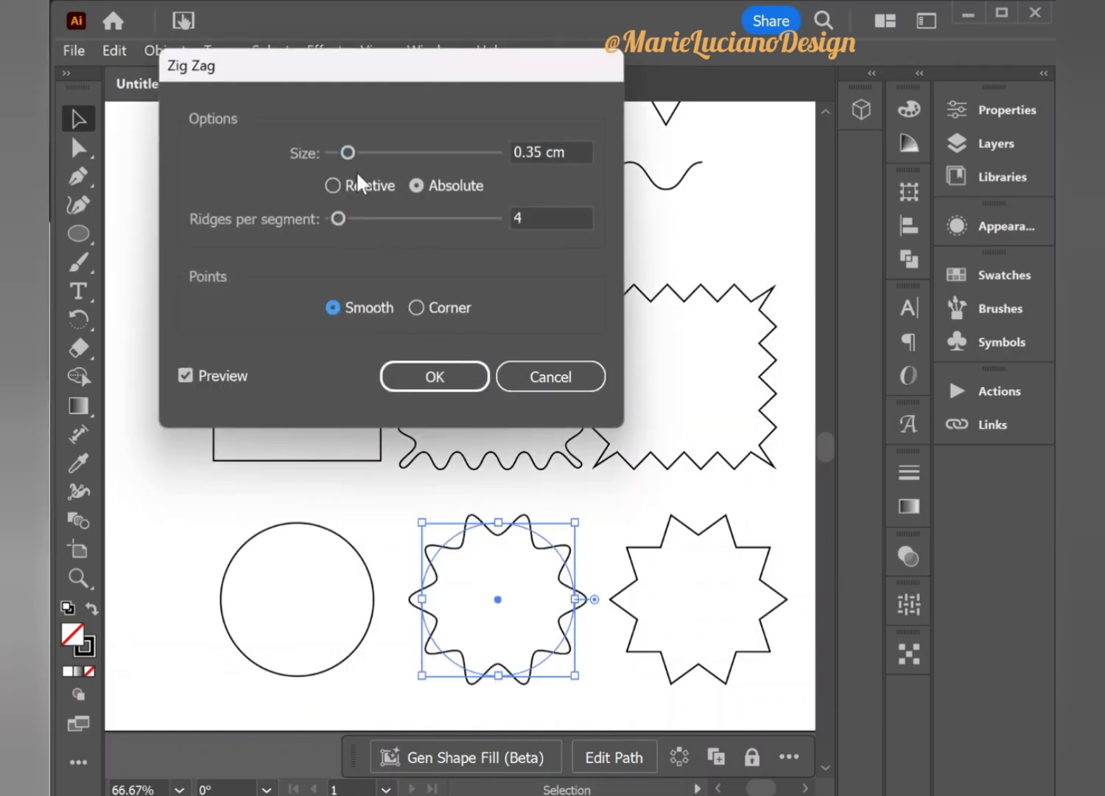
pyautogui.moveTo(337, 150); pyautogui.dragTo(352, 152)
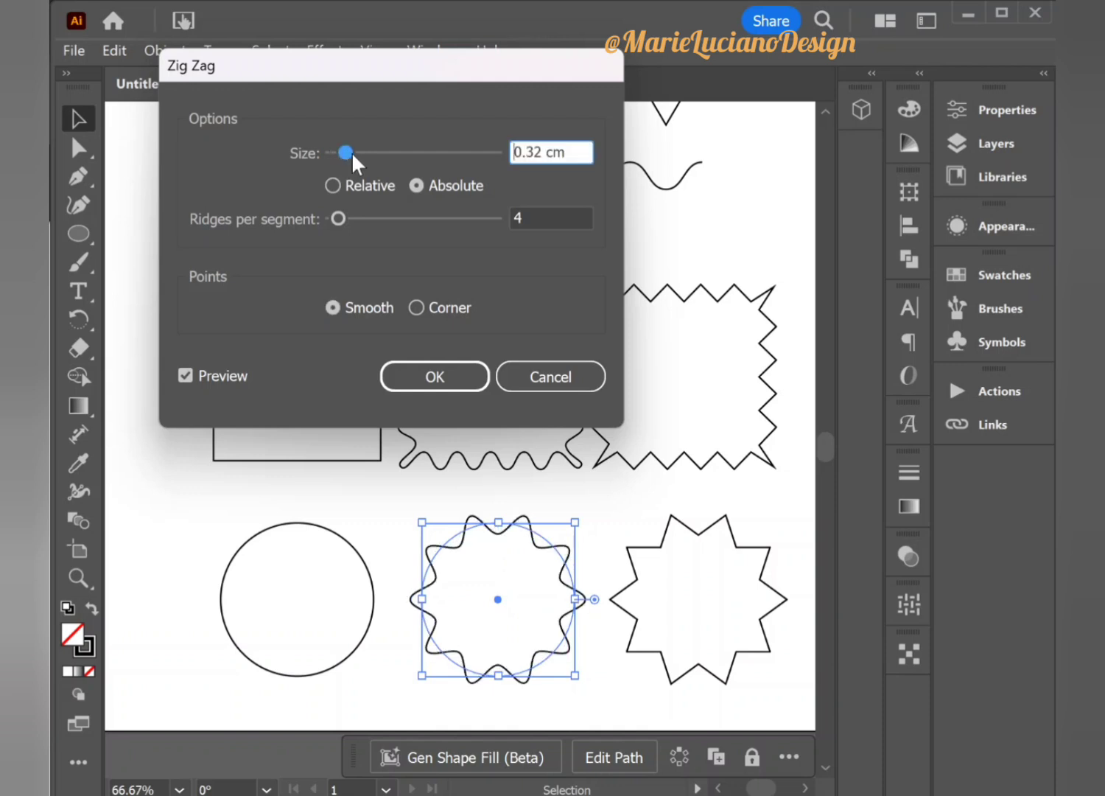
pyautogui.click(448, 379)
pyautogui.click(626, 312)
pyautogui.scroll(2, 625, 311)
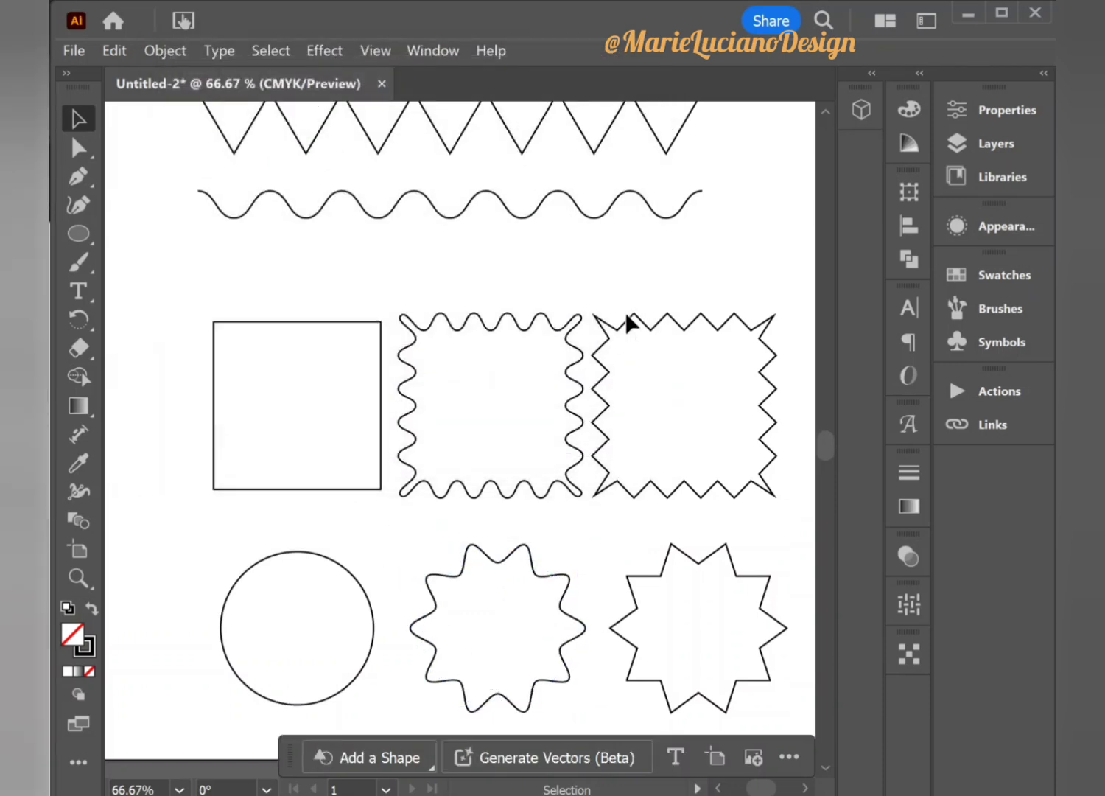
pyautogui.scroll(2, 625, 312)
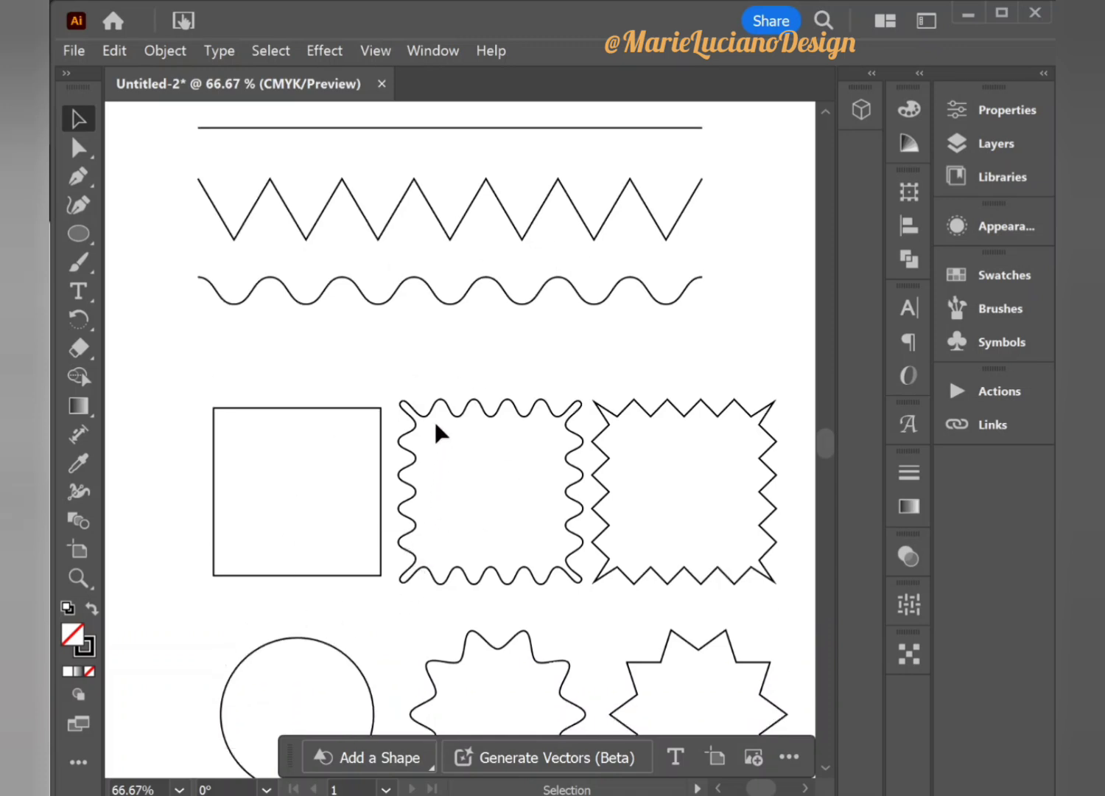
# Select the wavy middle square, review its Zig Zag in Appearance, and apply Object > Expand Appearance
pyautogui.click(450, 404)
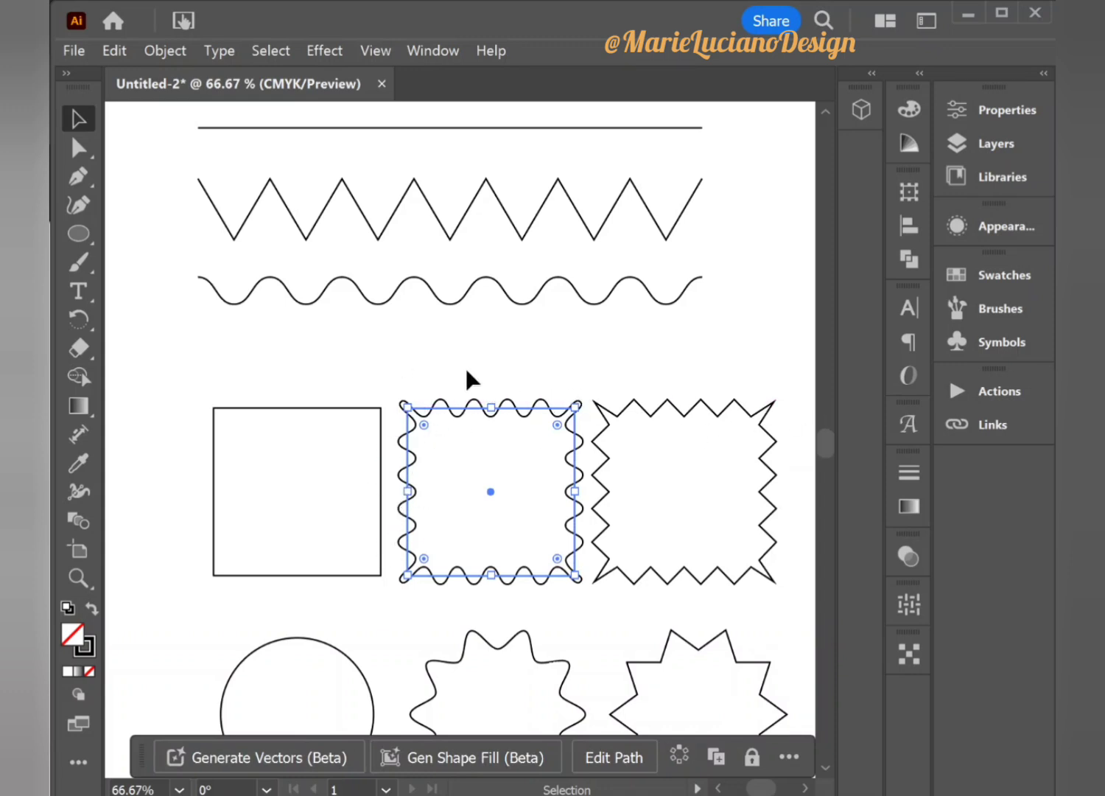
pyautogui.click(986, 226)
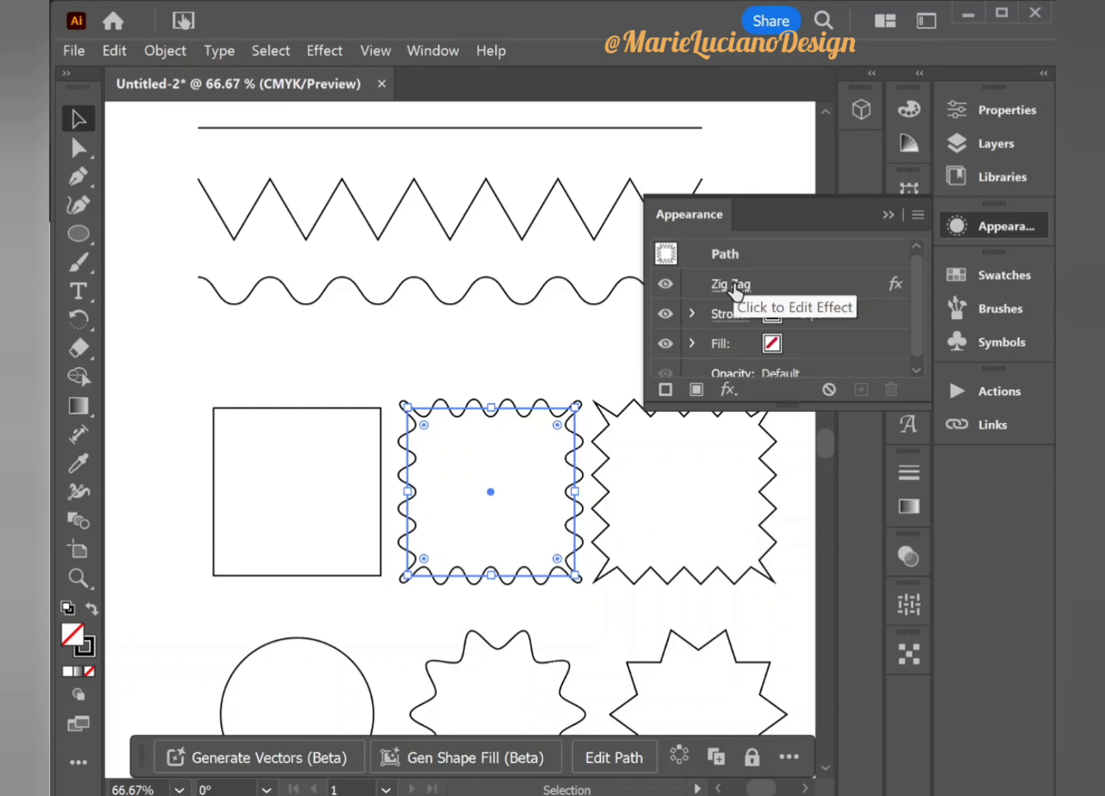
pyautogui.click(887, 214)
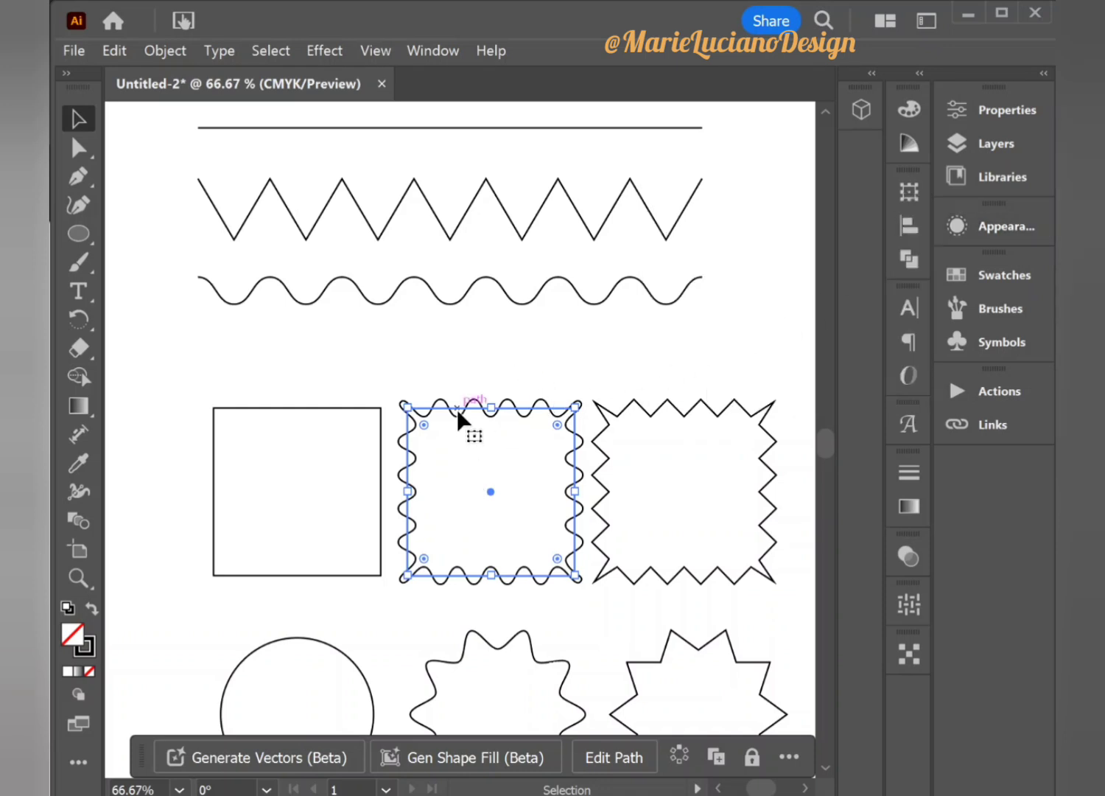
pyautogui.click(168, 53)
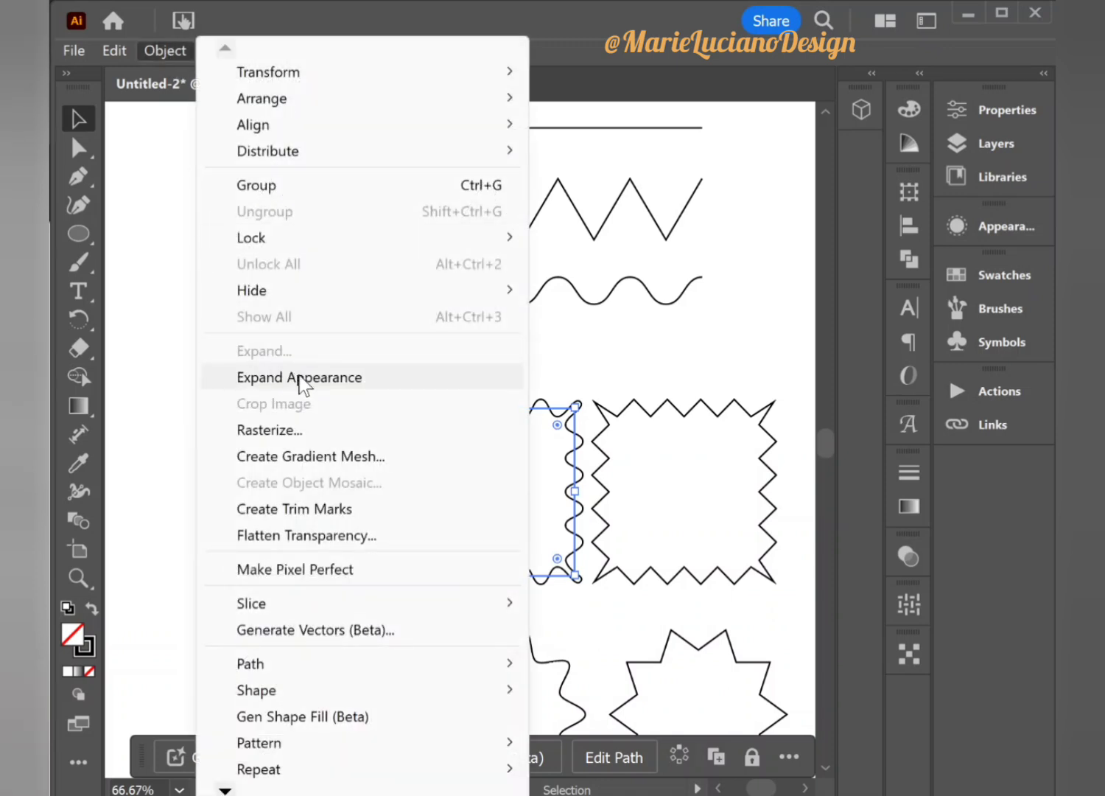
pyautogui.click(300, 383)
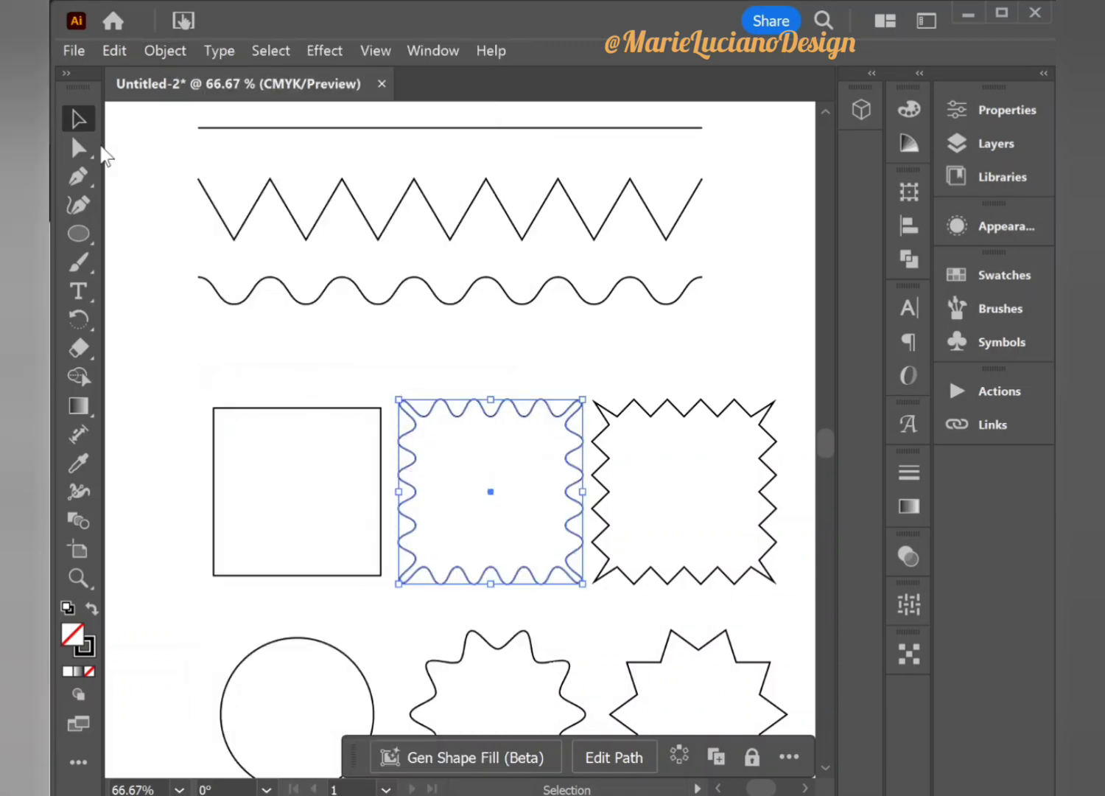
# Drag two top anchors of the expanded square down and two bottom anchors up into deep loops
pyautogui.click(78, 148)
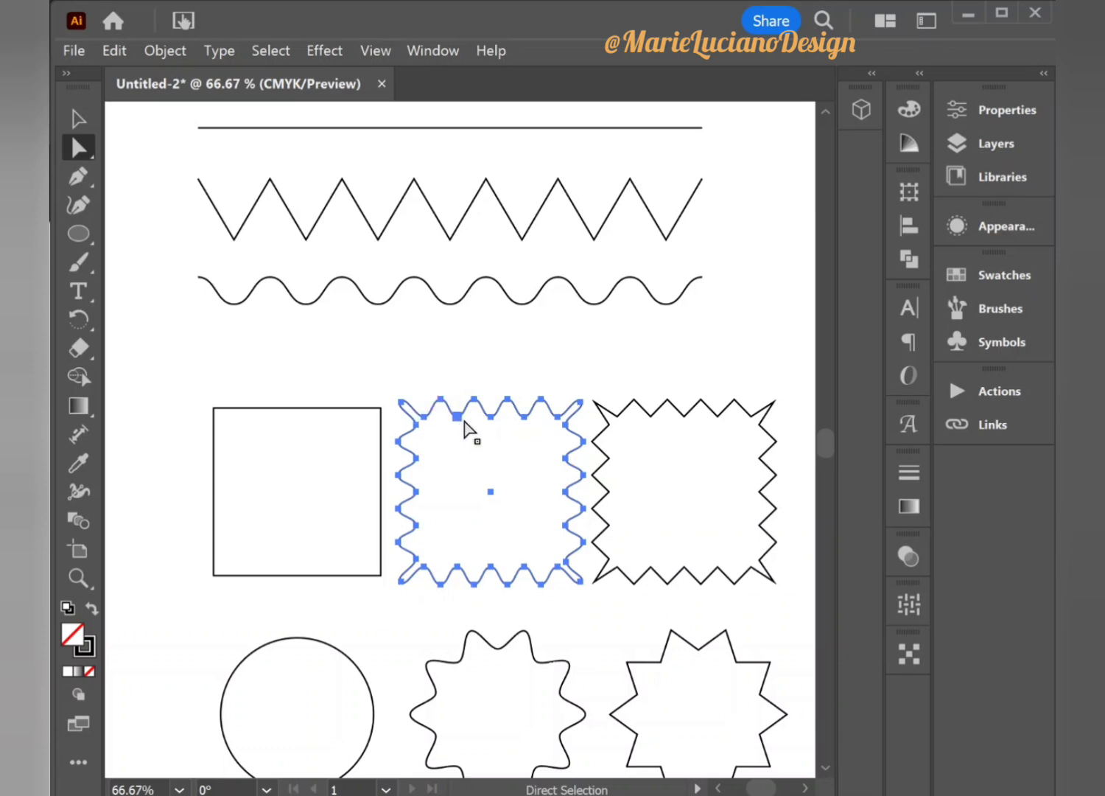
pyautogui.moveTo(456, 417); pyautogui.dragTo(460, 466)
pyautogui.moveTo(524, 417); pyautogui.dragTo(524, 465)
pyautogui.moveTo(465, 567); pyautogui.dragTo(458, 521)
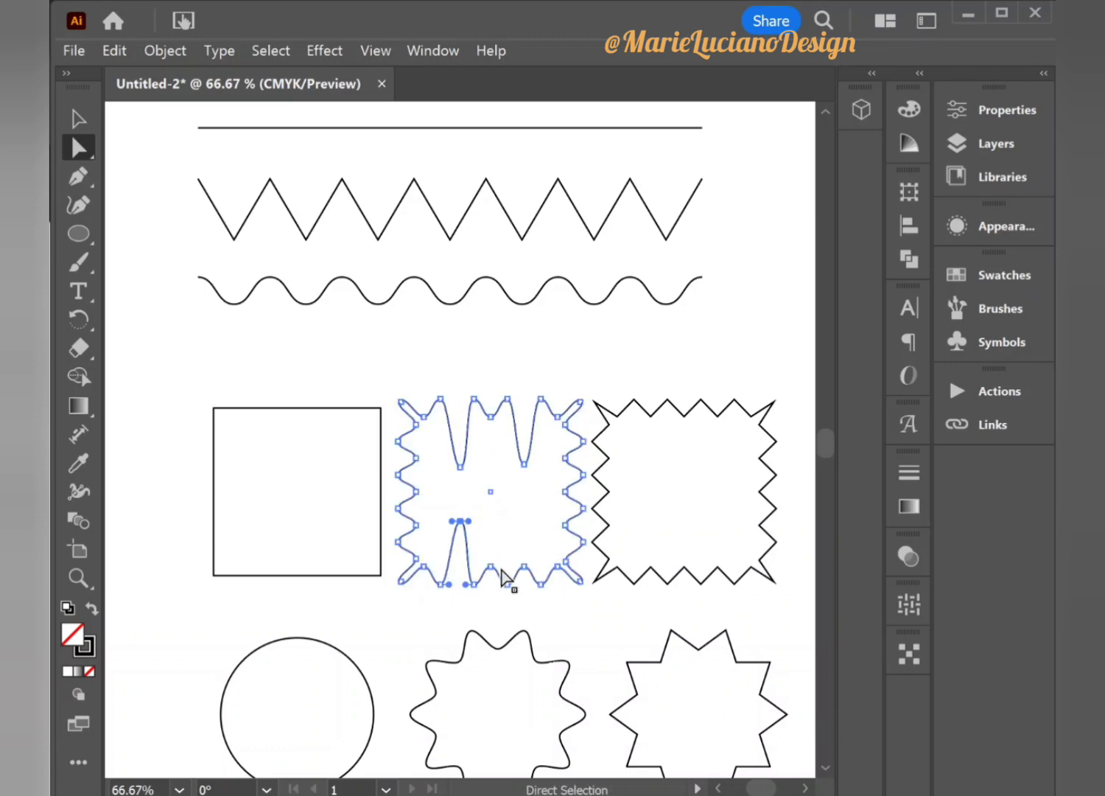
pyautogui.moveTo(523, 582); pyautogui.dragTo(532, 520)
pyautogui.click(555, 309)
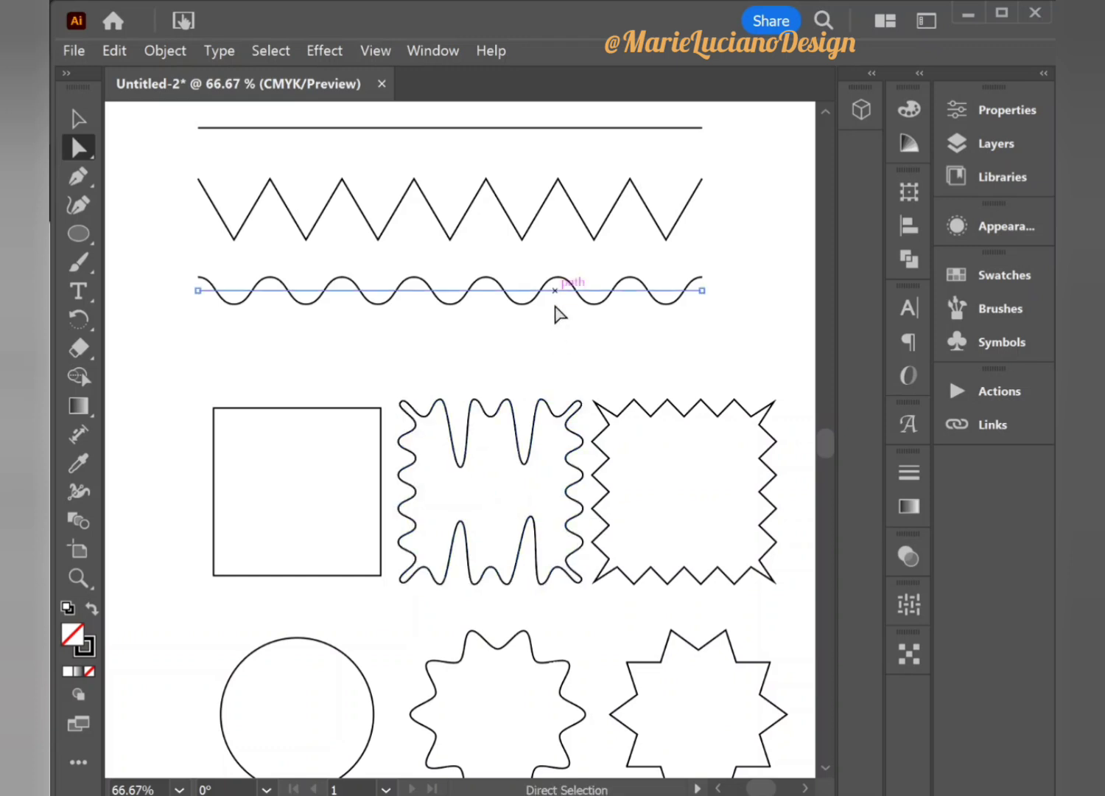
pyautogui.click(79, 118)
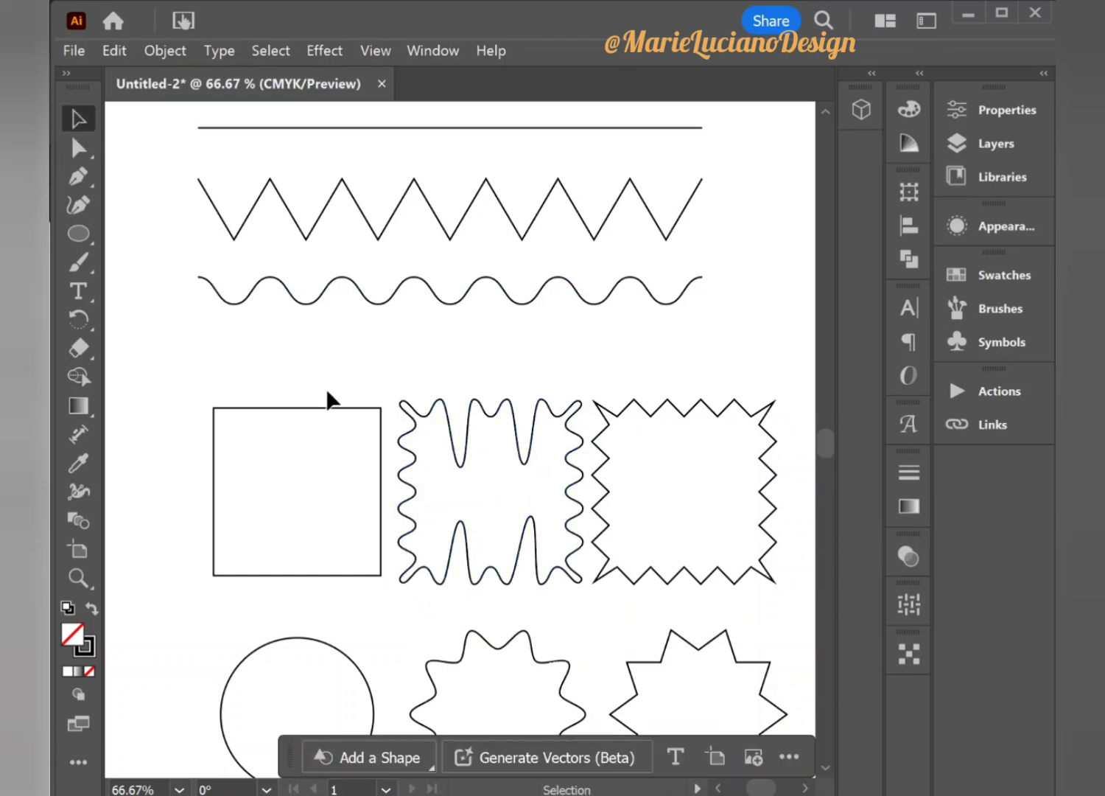
# Set the reshaped wavy square's fill to a bright saturated green in the Color Picker
pyautogui.click(406, 445)
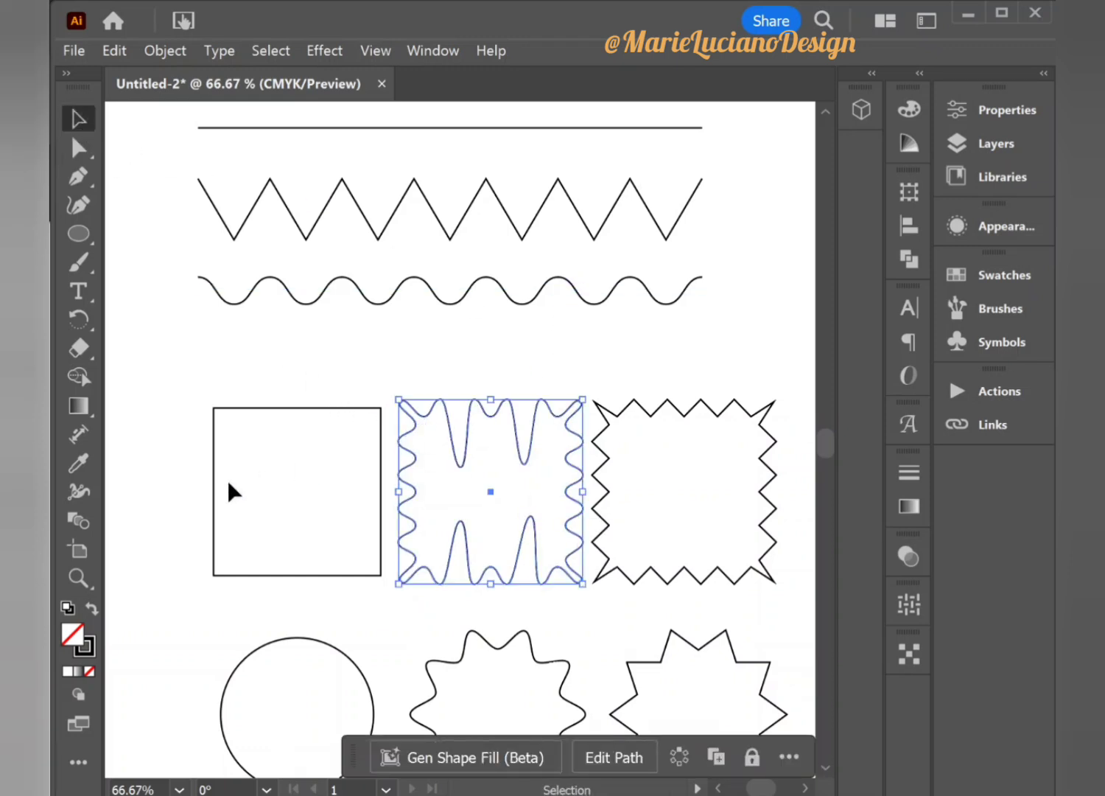
pyautogui.doubleClick(83, 643)
pyautogui.moveTo(390, 586); pyautogui.dragTo(409, 733)
pyautogui.click(345, 510)
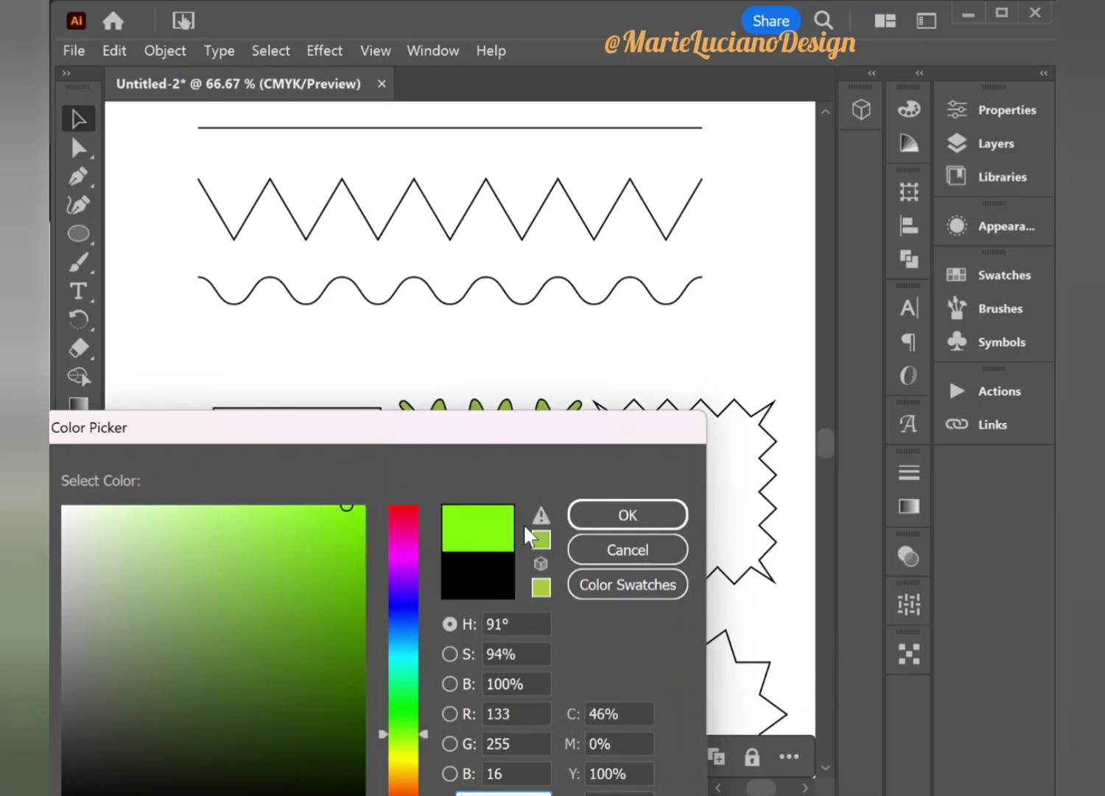
pyautogui.click(595, 520)
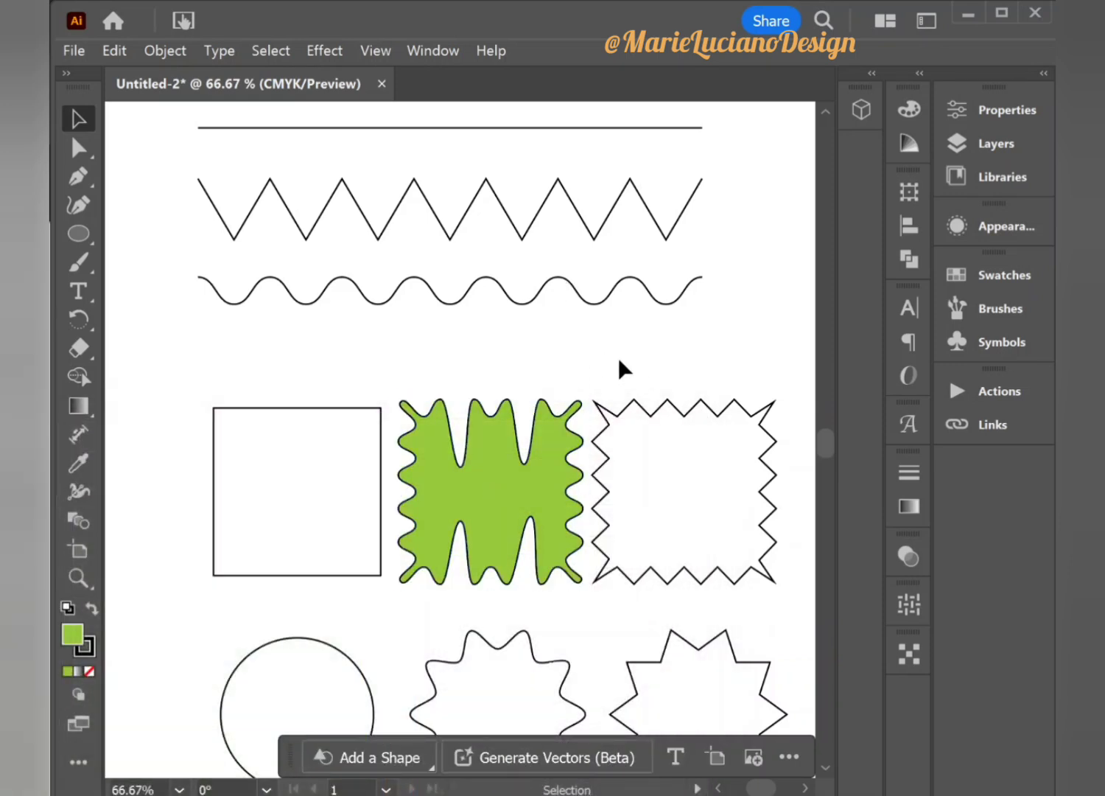